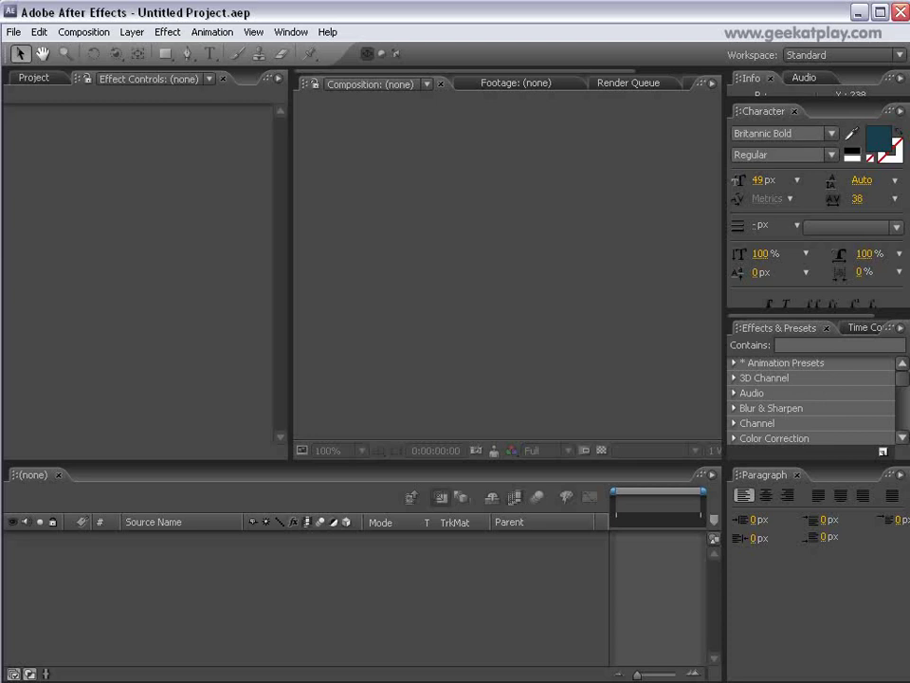
Step: Drag the Windows Media Player window with the green-screen pirate clip over After Effects
{"action": "left_click_drag", "start_coordinate": [909, 122], "coordinate": [407, 112]}
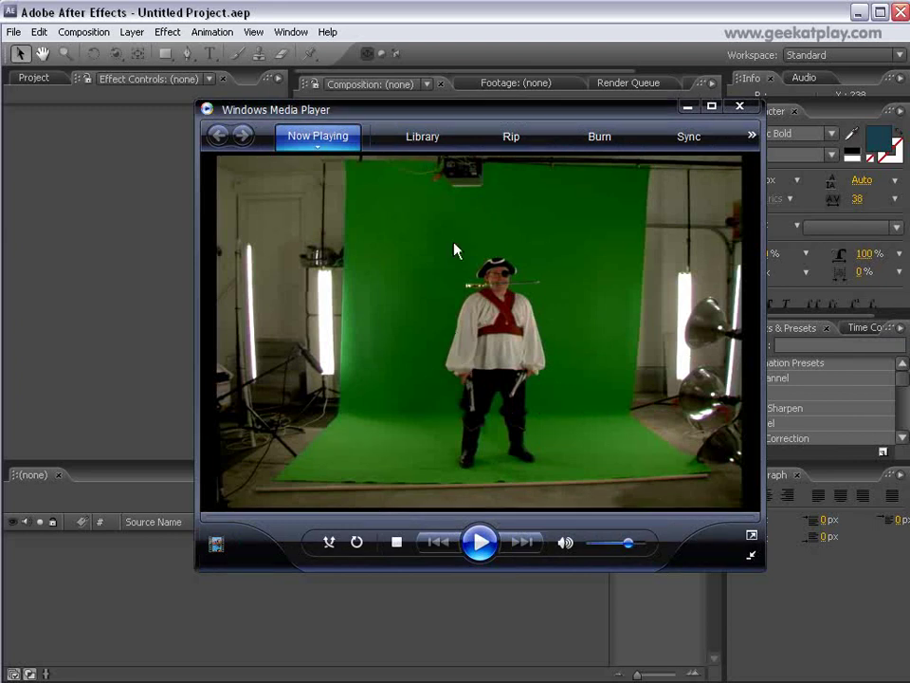
Step: Play the pirate clip for about ten seconds, pause it, and move the player off-screen
{"action": "left_click", "coordinate": [492, 544]}
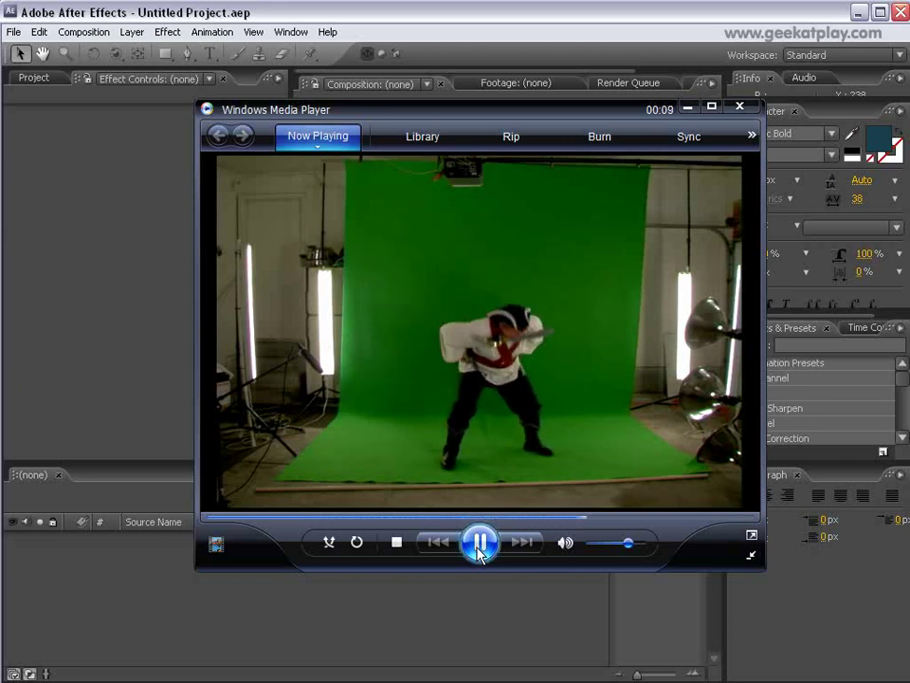
{"action": "left_click", "coordinate": [485, 235]}
{"action": "left_click_drag", "start_coordinate": [432, 113], "coordinate": [906, 123]}
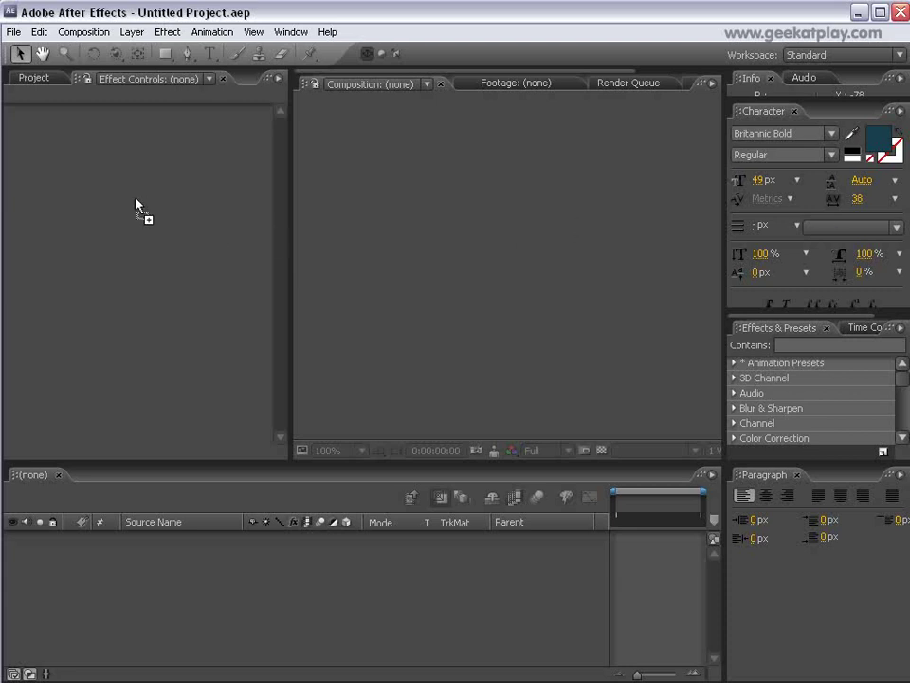
Step: Import ground1.jpg, layer1.jpg, layer1_a.jpg, layer2.jpg and SPdancingAlone.avi, previewing each image
{"action": "left_click_drag", "start_coordinate": [136, 205], "coordinate": [133, 267]}
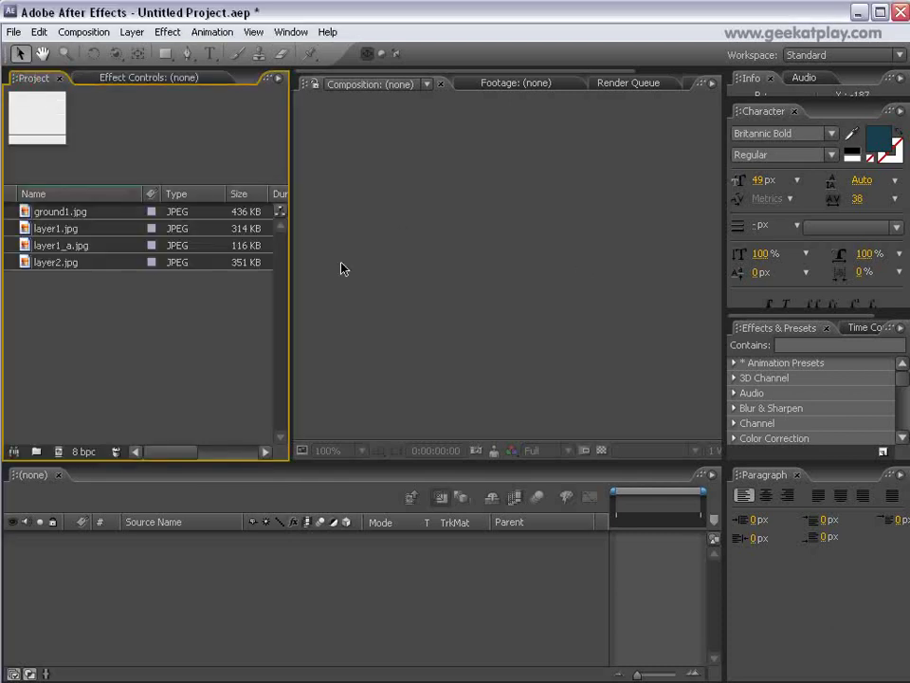
{"action": "left_click", "coordinate": [189, 331]}
{"action": "left_click", "coordinate": [85, 229]}
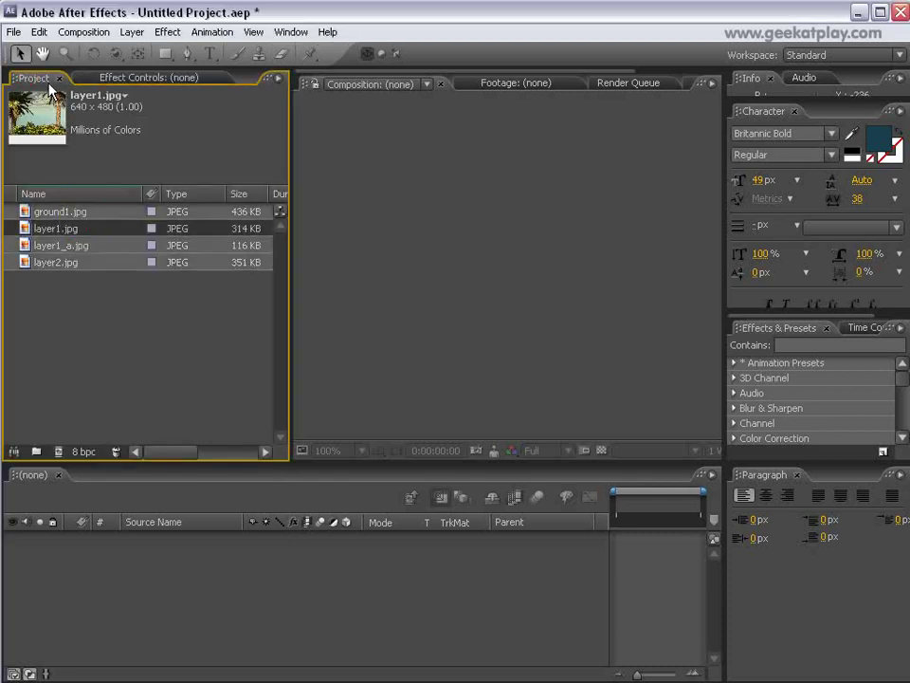
{"action": "left_click", "coordinate": [103, 245]}
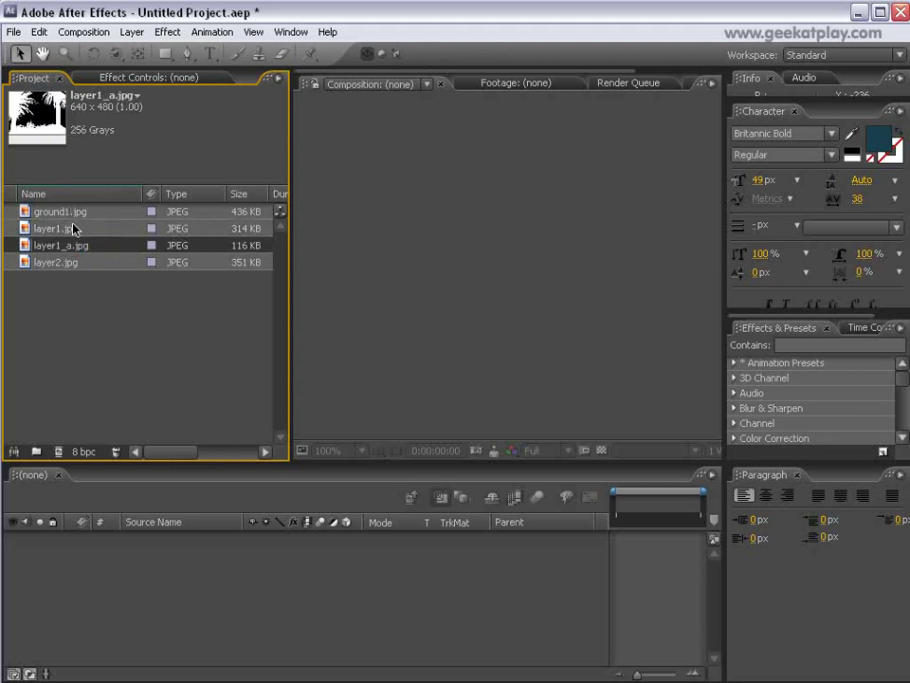
{"action": "left_click", "coordinate": [59, 230]}
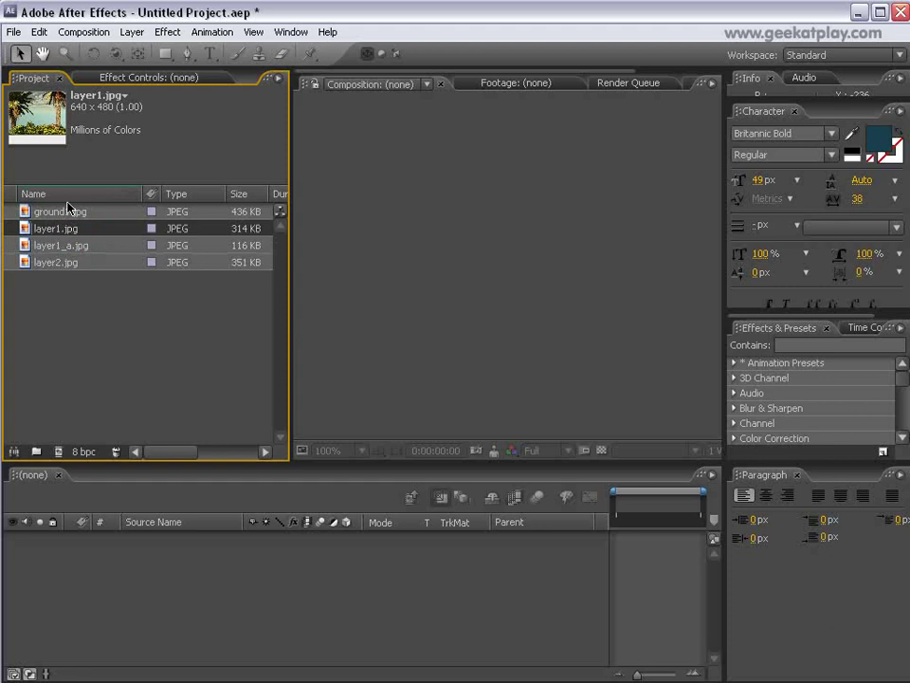
{"action": "left_click", "coordinate": [106, 248]}
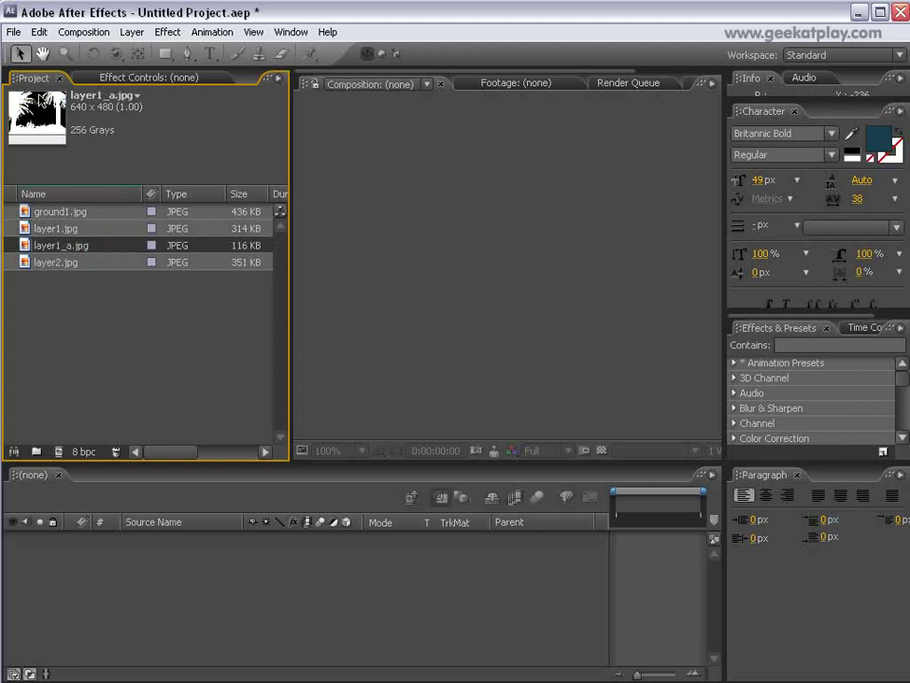
{"action": "left_click", "coordinate": [83, 266]}
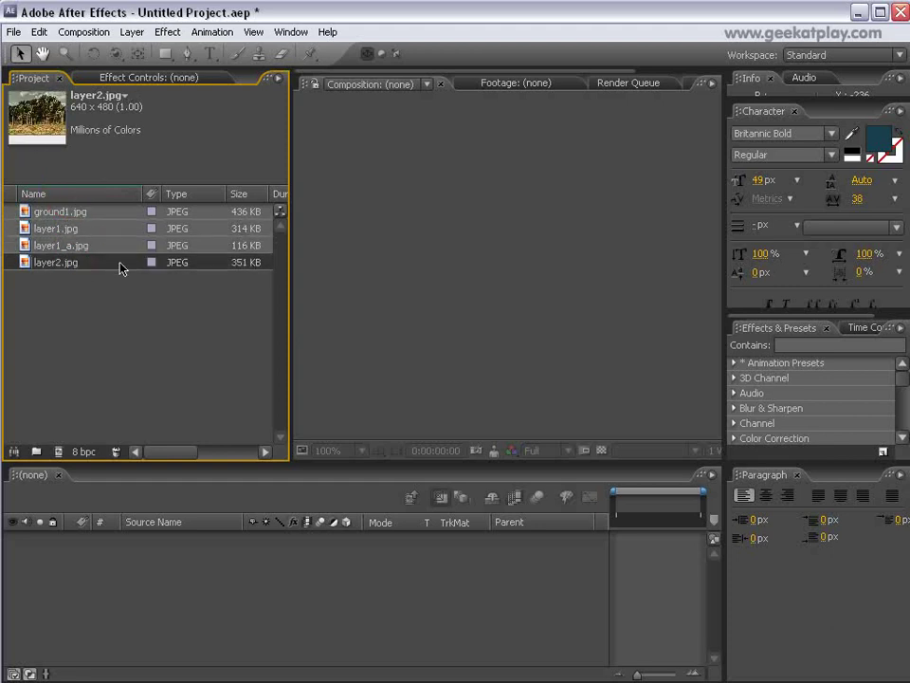
{"action": "left_click", "coordinate": [103, 210]}
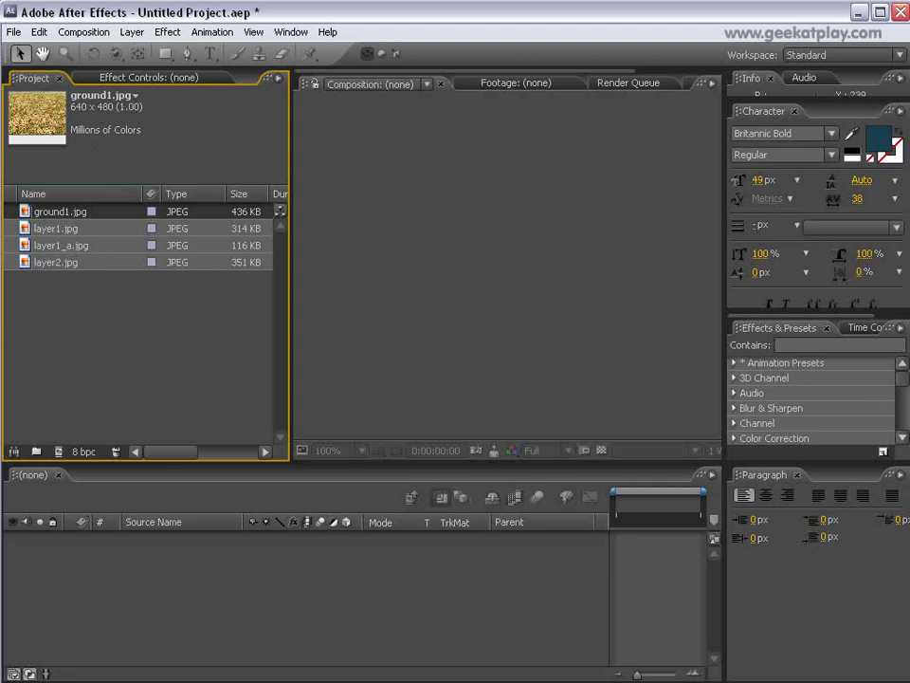
{"action": "left_click", "coordinate": [63, 324]}
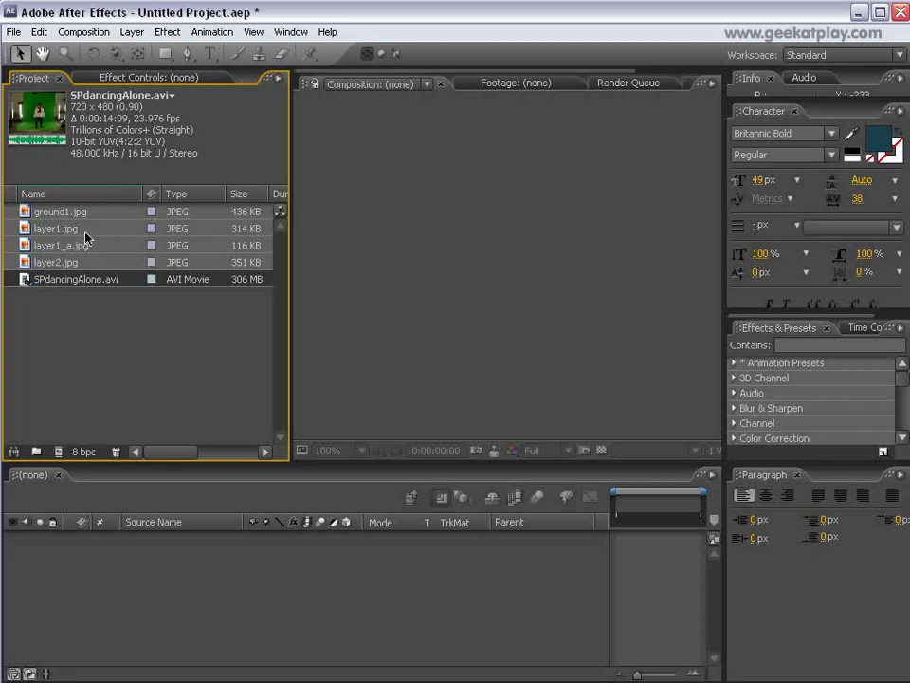
Step: Create a layer2 composition from layer2.jpg and fit it in the viewer
{"action": "left_click_drag", "start_coordinate": [61, 261], "coordinate": [185, 542]}
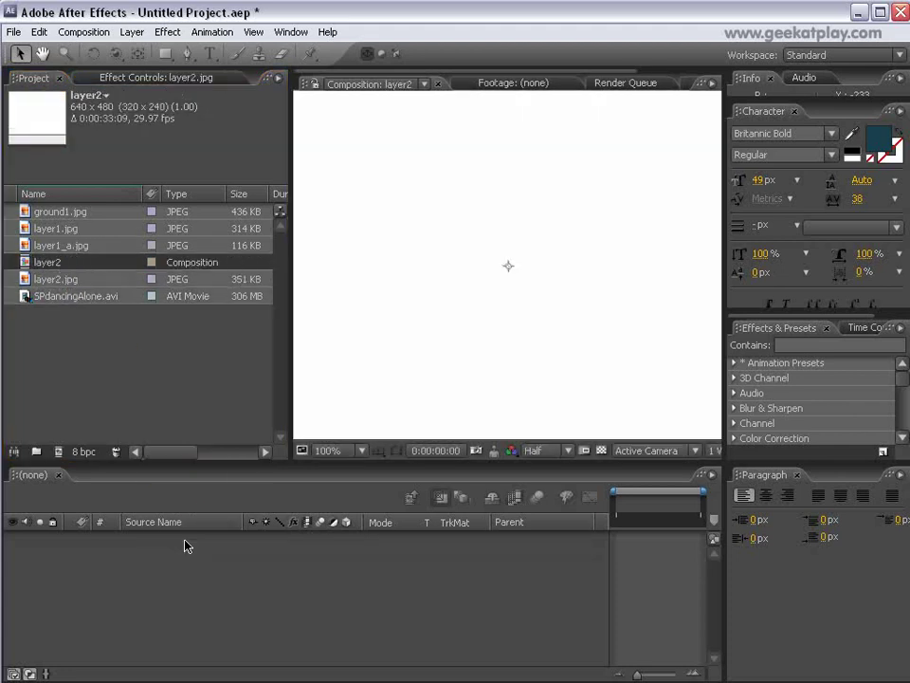
{"action": "mouse_move", "coordinate": [637, 509]}
{"action": "left_mouse_down"}
{"action": "mouse_move", "coordinate": [702, 509]}
{"action": "mouse_move", "coordinate": [643, 509]}
{"action": "left_mouse_up"}
{"action": "right_click", "coordinate": [487, 377]}
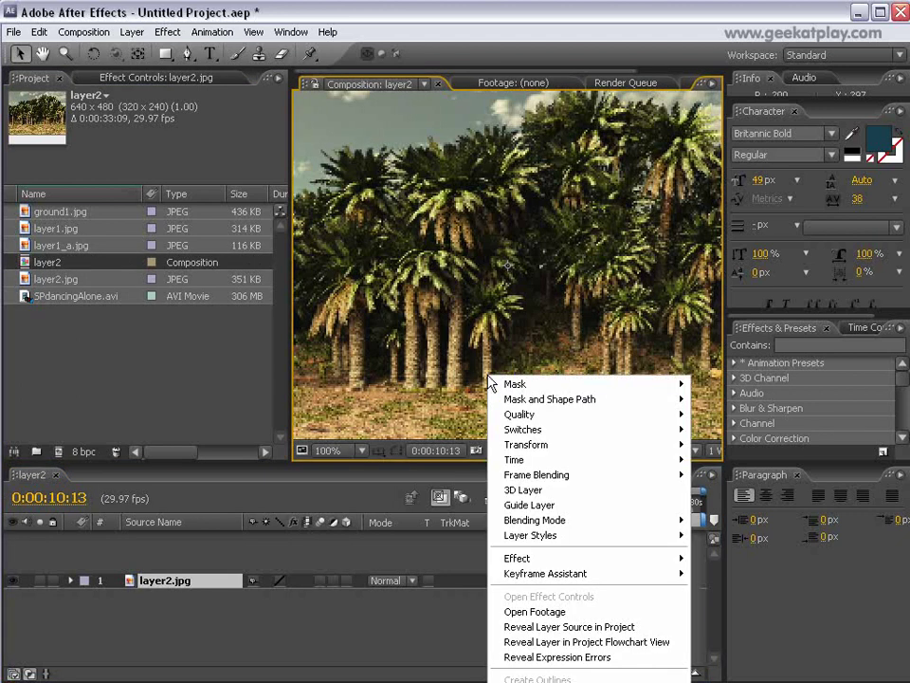
{"action": "left_click", "coordinate": [362, 451]}
{"action": "left_click", "coordinate": [362, 451]}
{"action": "left_click", "coordinate": [356, 483]}
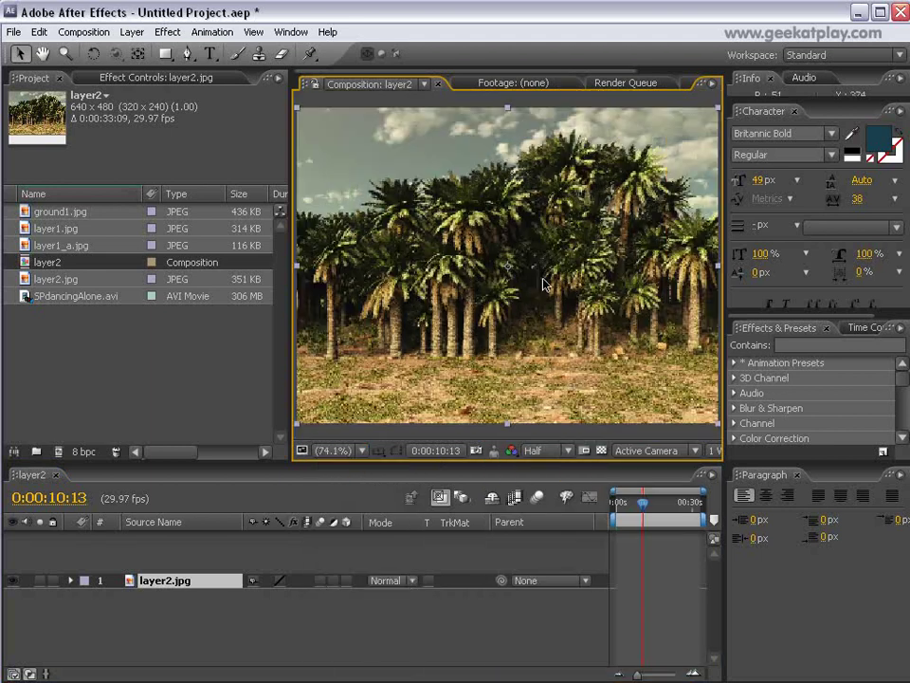
Step: Set preview resolution to Full and add ground1.jpg as a second layer
{"action": "left_click", "coordinate": [560, 450]}
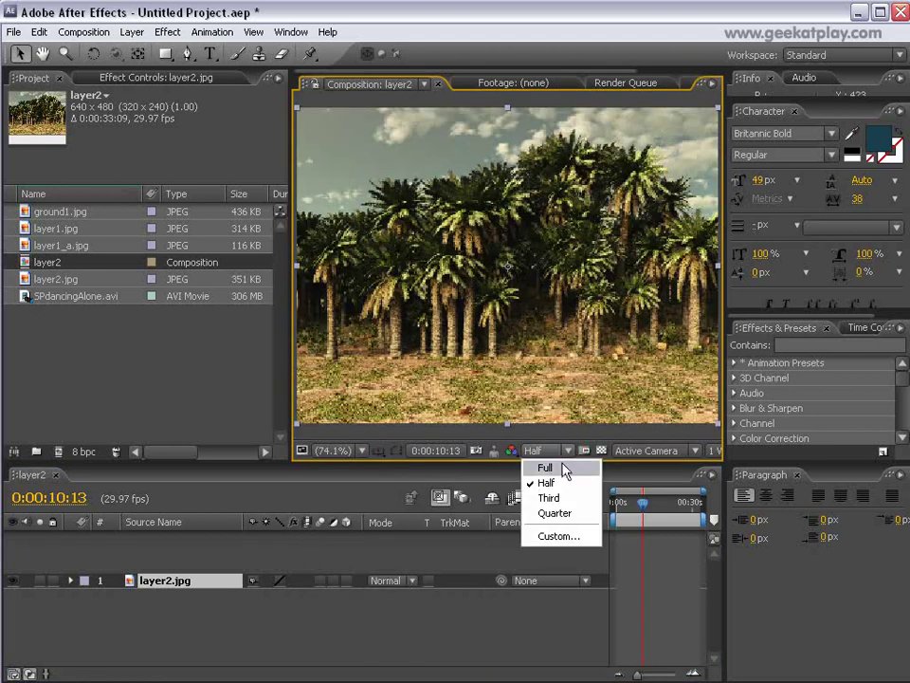
{"action": "left_click", "coordinate": [559, 469]}
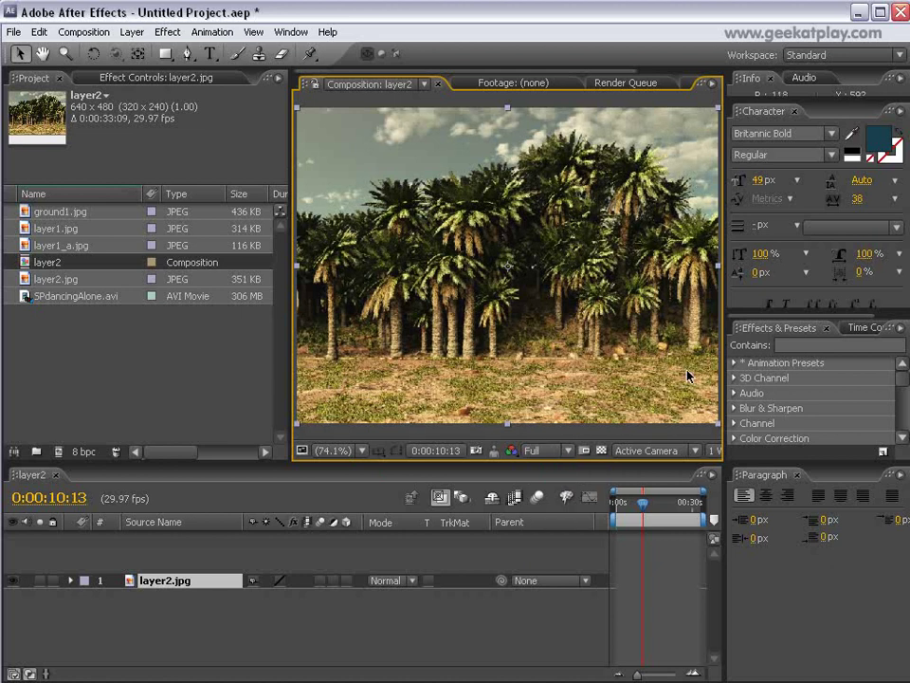
{"action": "left_click_drag", "start_coordinate": [649, 510], "coordinate": [624, 520]}
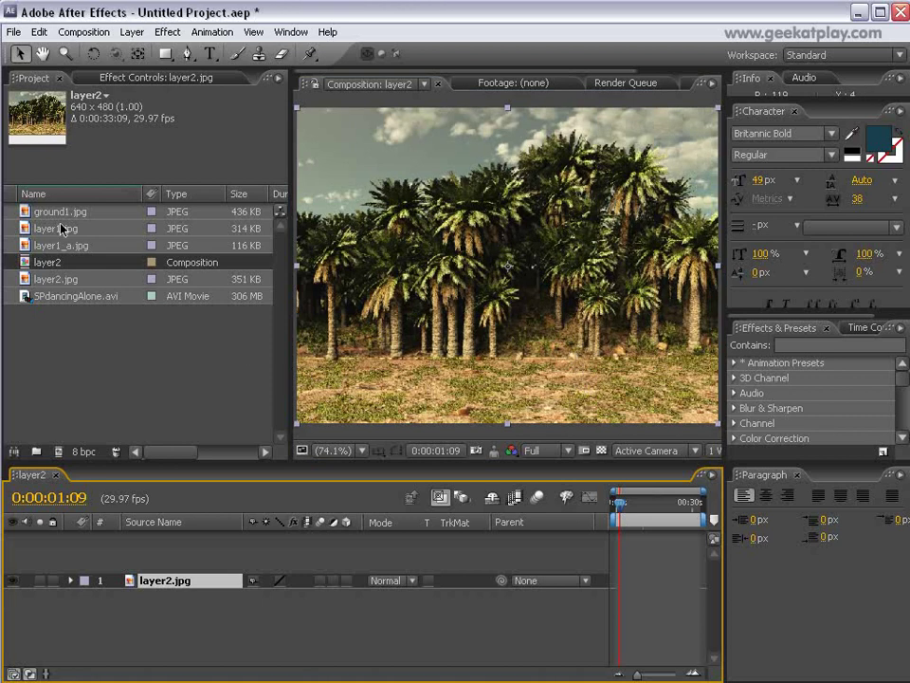
{"action": "left_click_drag", "start_coordinate": [64, 216], "coordinate": [161, 595]}
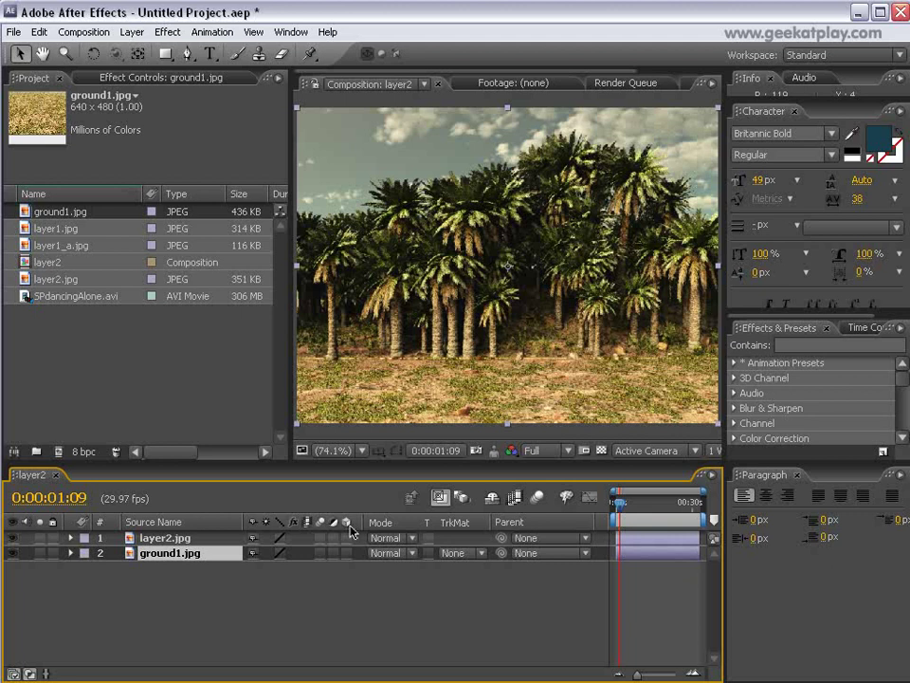
Step: Make both layers 3D and, from the top view, push the palm backdrop further back
{"action": "left_click_drag", "start_coordinate": [347, 538], "coordinate": [350, 553]}
{"action": "left_click", "coordinate": [694, 453]}
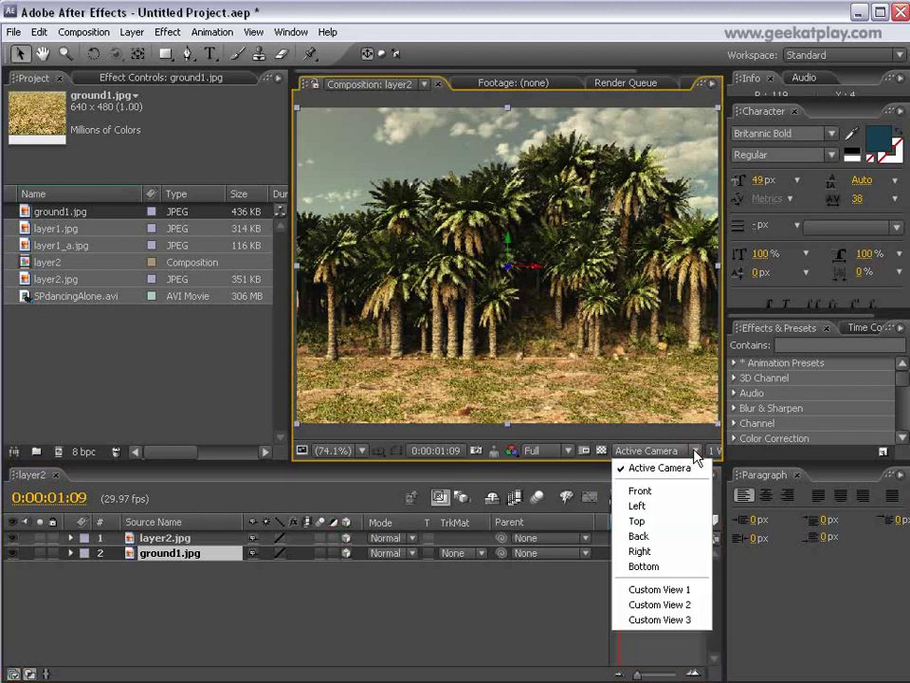
{"action": "left_click", "coordinate": [662, 525]}
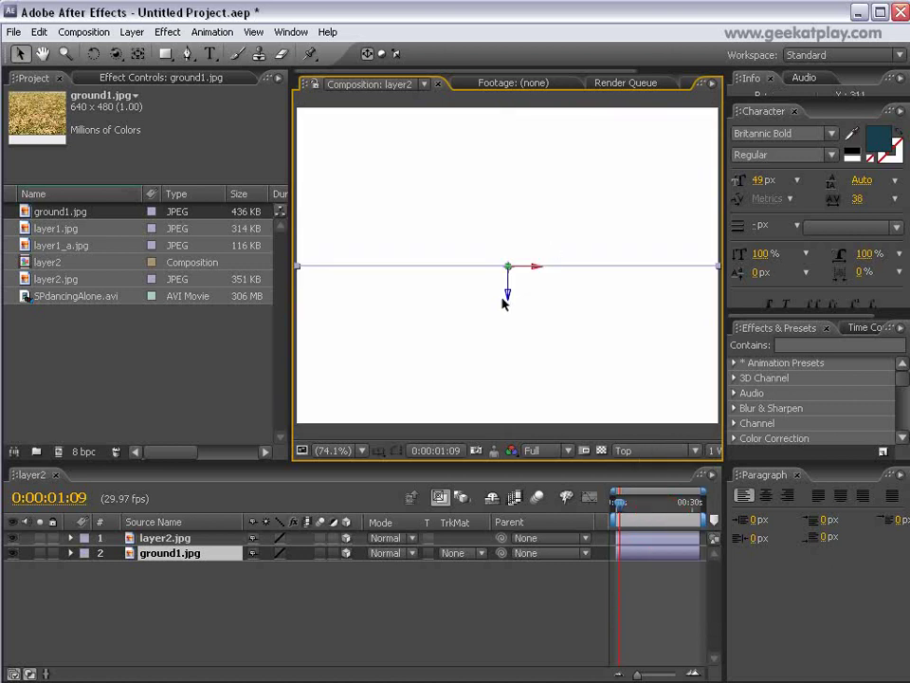
{"action": "left_click", "coordinate": [165, 538]}
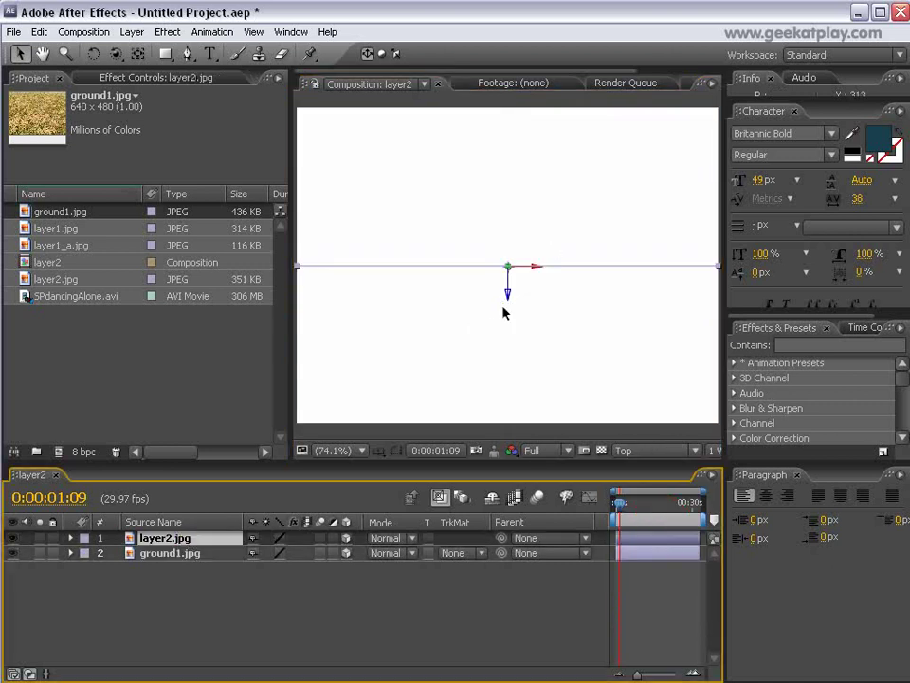
{"action": "left_click_drag", "start_coordinate": [513, 283], "coordinate": [516, 140]}
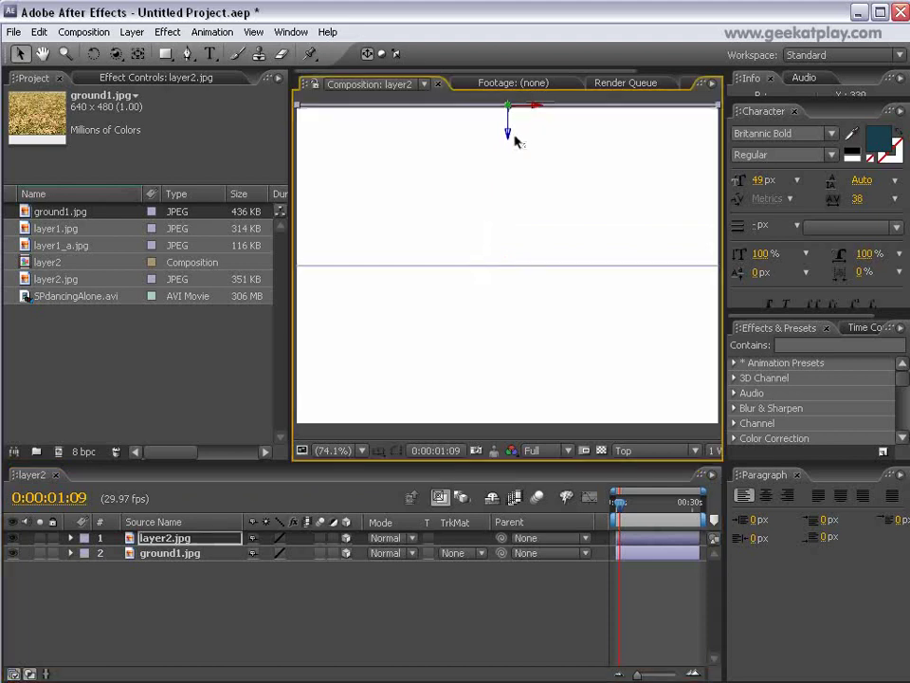
{"action": "left_click", "coordinate": [694, 452]}
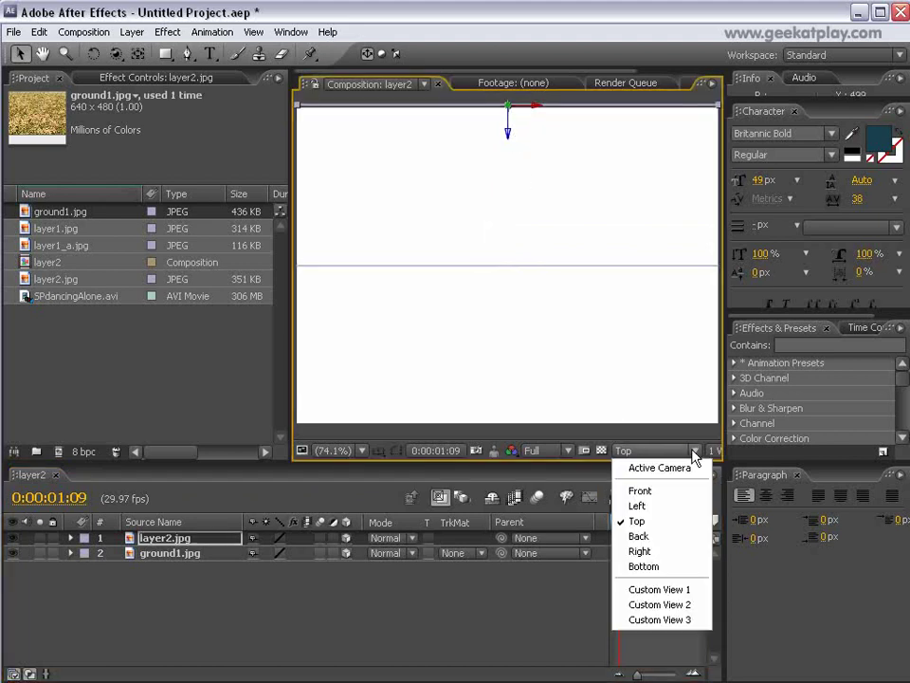
{"action": "left_click", "coordinate": [675, 477]}
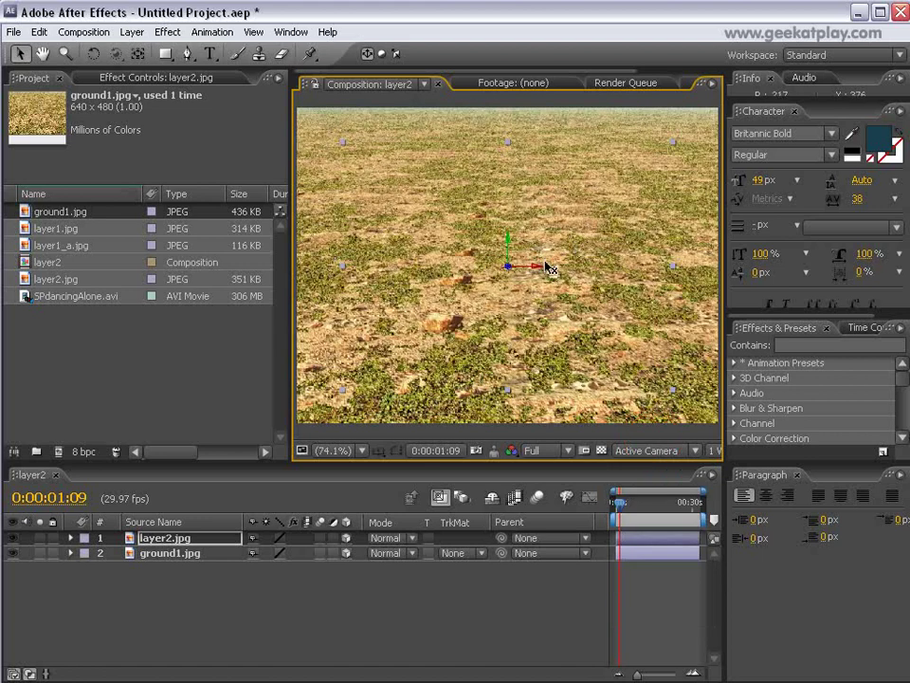
Step: Rotate ground1.jpg on X to lie flat and lower it beneath the palm backdrop
{"action": "left_click", "coordinate": [93, 54]}
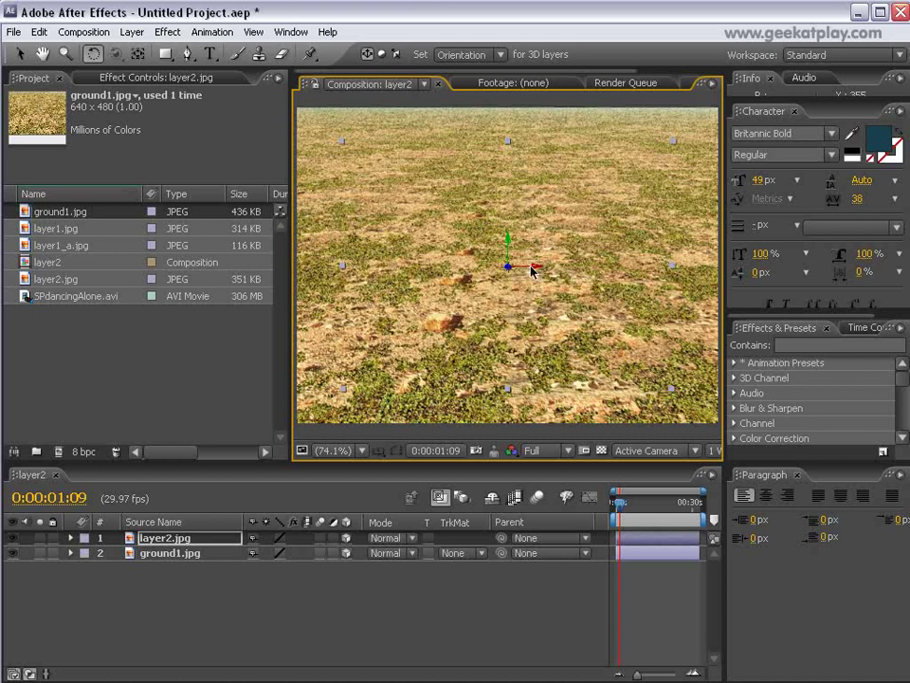
{"action": "left_click_drag", "start_coordinate": [532, 268], "coordinate": [384, 184]}
{"action": "left_click", "coordinate": [501, 332]}
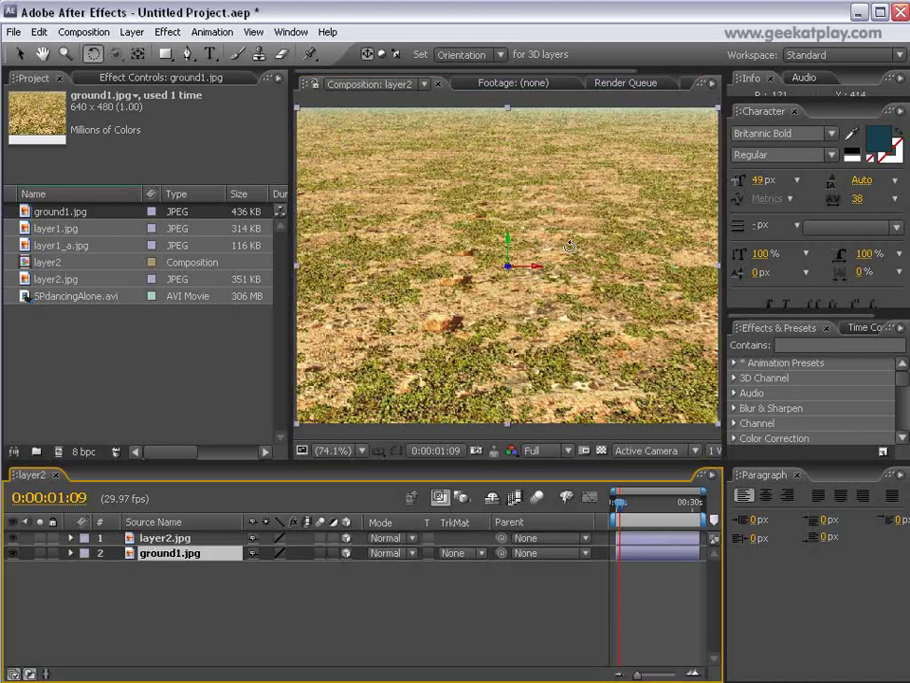
{"action": "left_click_drag", "start_coordinate": [534, 275], "coordinate": [538, 212]}
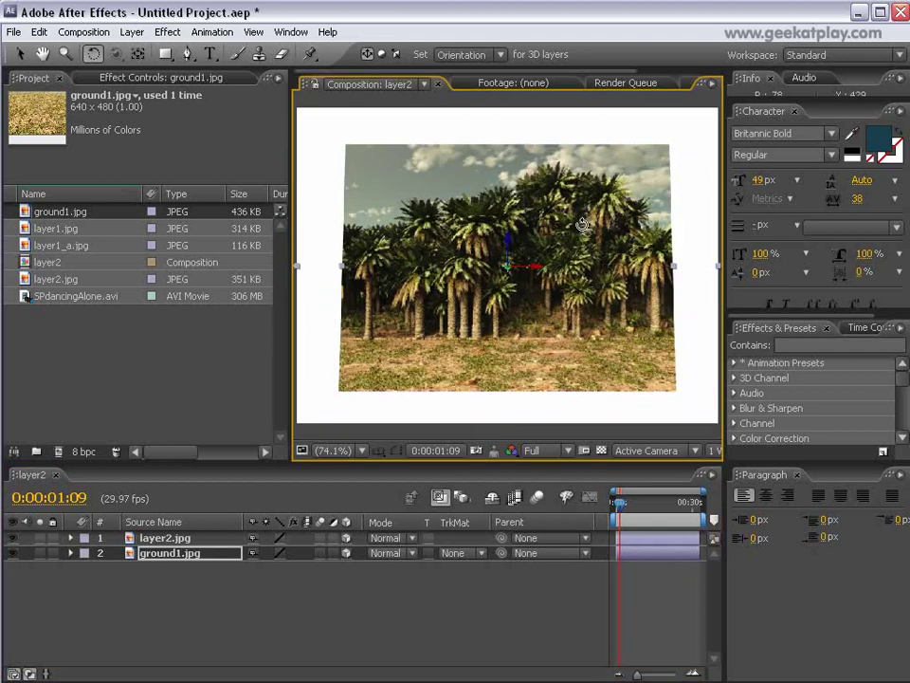
{"action": "left_click", "coordinate": [21, 54]}
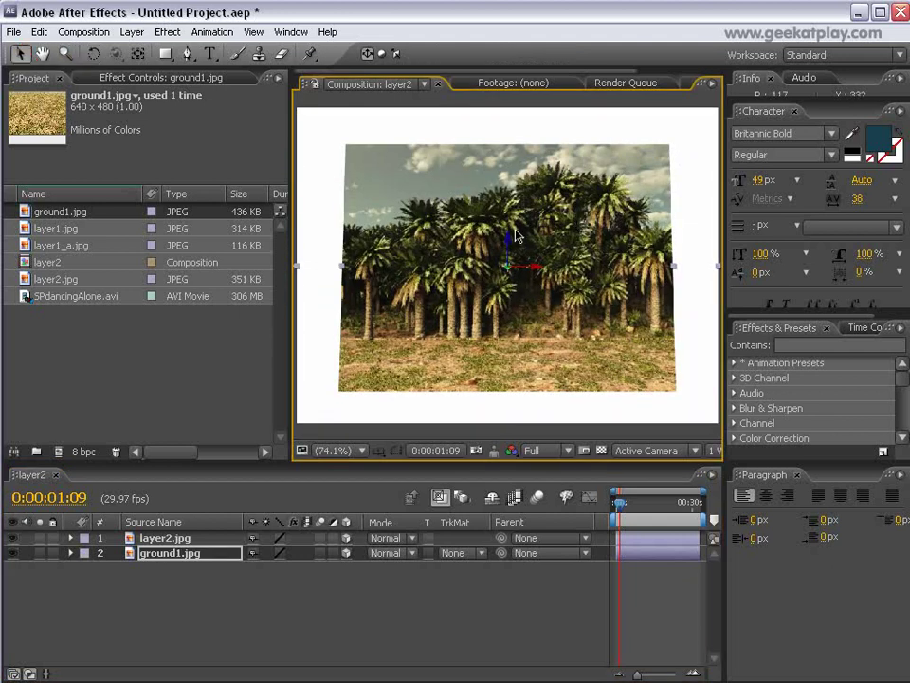
{"action": "left_click_drag", "start_coordinate": [513, 249], "coordinate": [512, 368]}
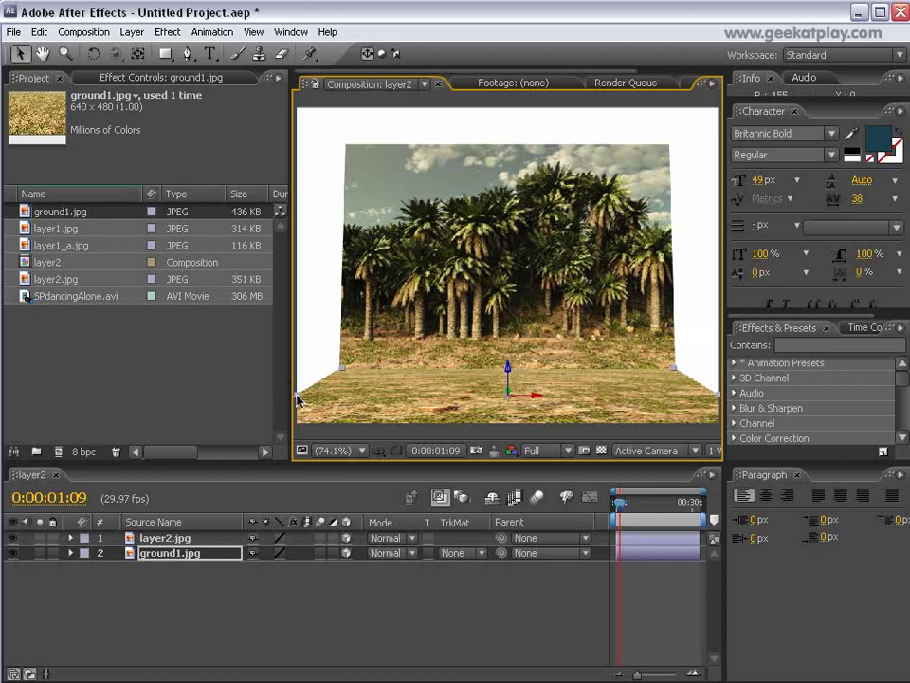
Step: At 50% magnification, stretch the ground floor's left corner outward
{"action": "left_click", "coordinate": [362, 451]}
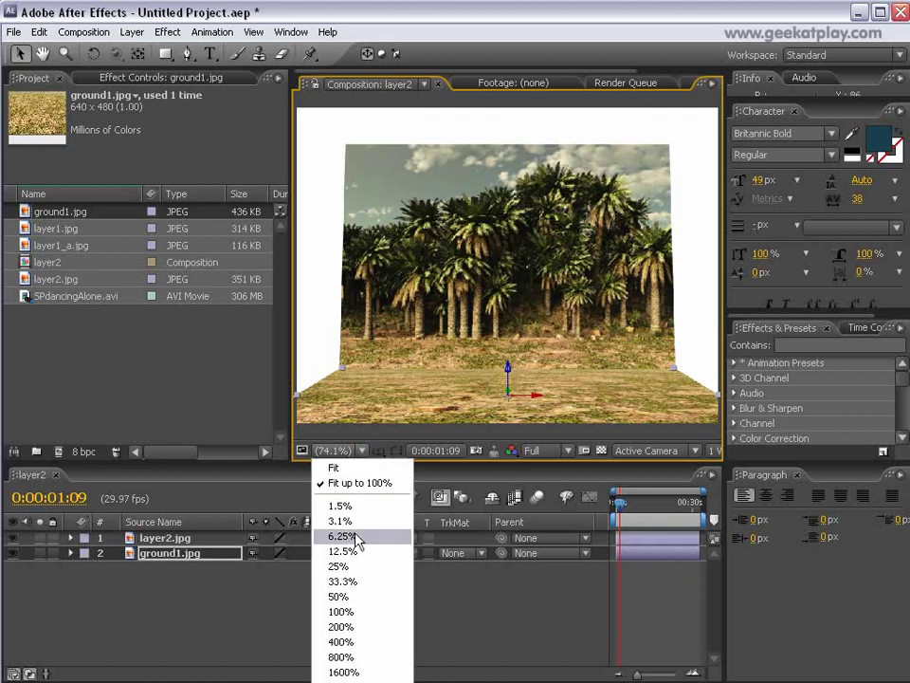
{"action": "left_click", "coordinate": [370, 599]}
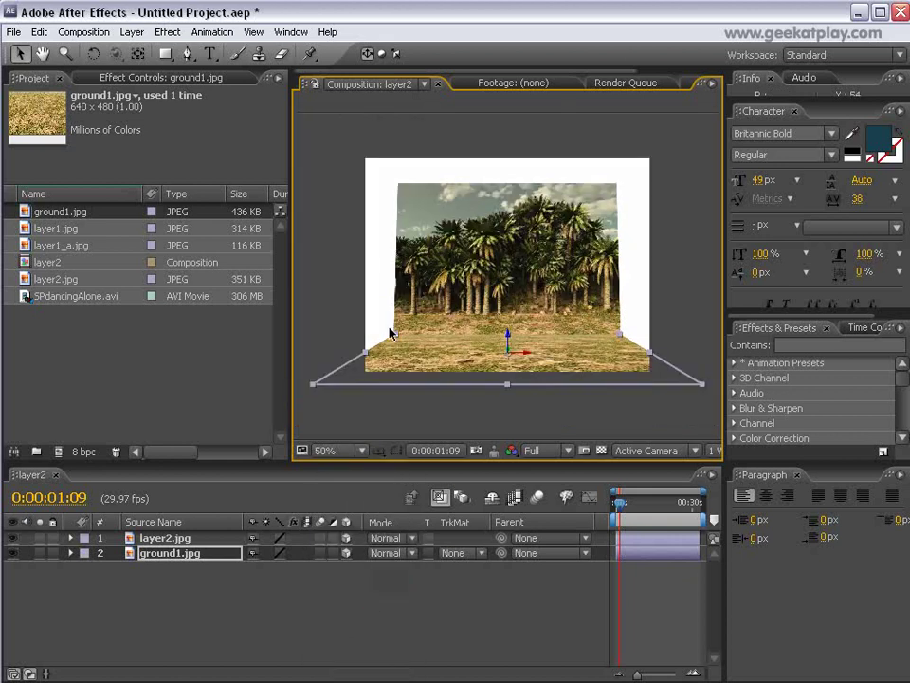
{"action": "left_click_drag", "start_coordinate": [329, 351], "coordinate": [294, 361]}
Step: Scale the palm-jungle backdrop up by its corner until it fills the frame
{"action": "left_click", "coordinate": [516, 251]}
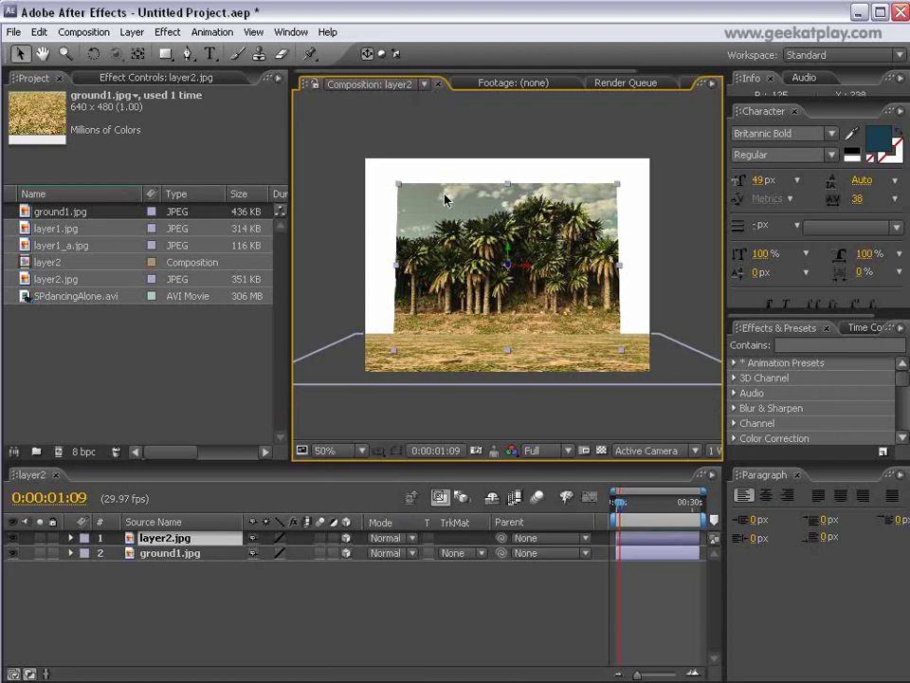
{"action": "left_click", "coordinate": [94, 54]}
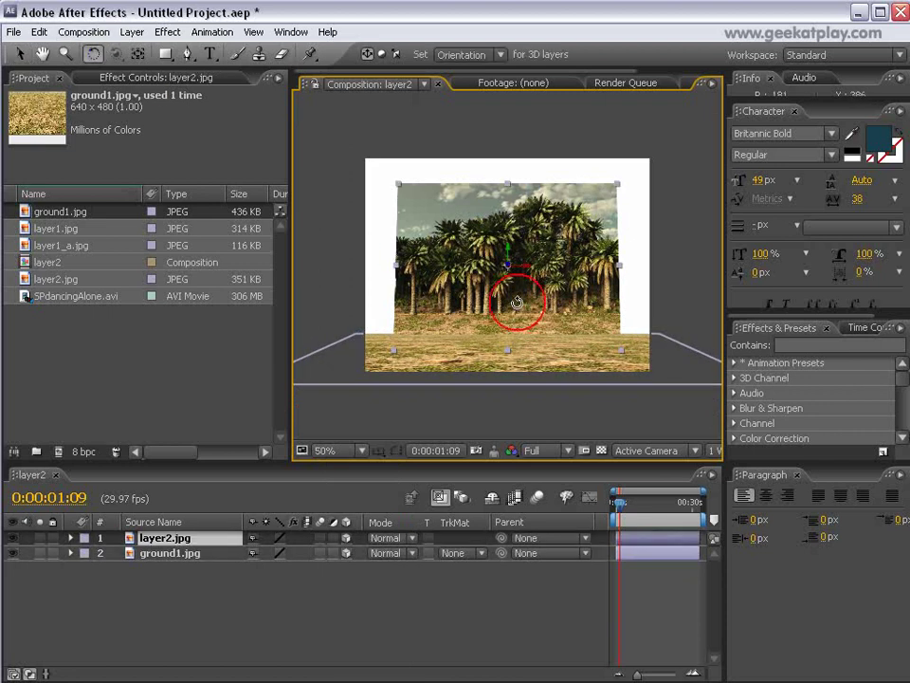
{"action": "left_click_drag", "start_coordinate": [522, 268], "coordinate": [518, 267]}
{"action": "left_click", "coordinate": [20, 54]}
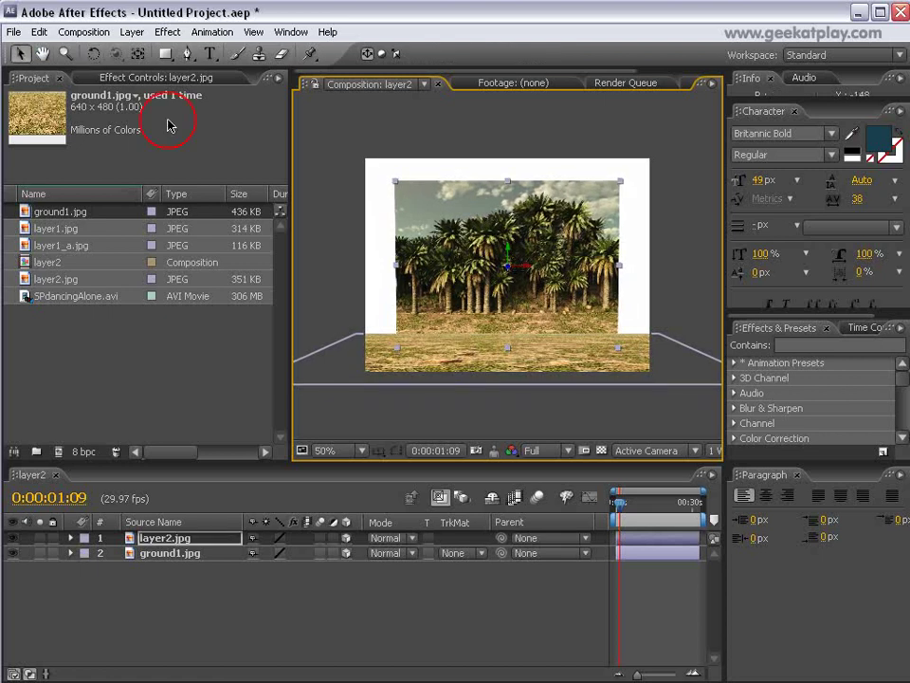
{"action": "left_click_drag", "start_coordinate": [396, 183], "coordinate": [344, 148]}
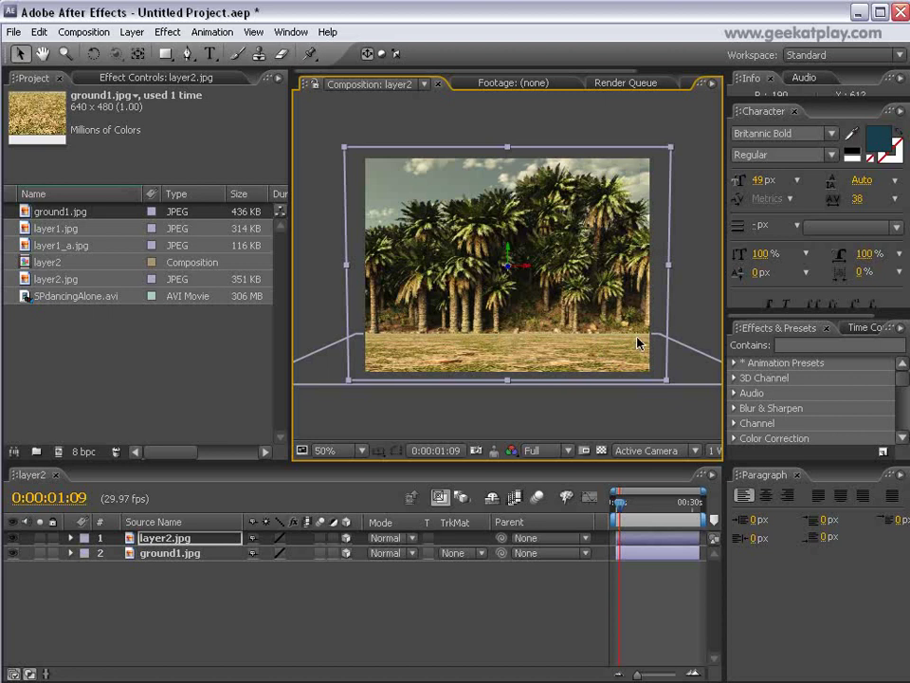
Step: Put SPdancingAlone.avi at the top of the stack and mask it with a closed Pen path around the green screen
{"action": "left_click_drag", "start_coordinate": [62, 297], "coordinate": [152, 569]}
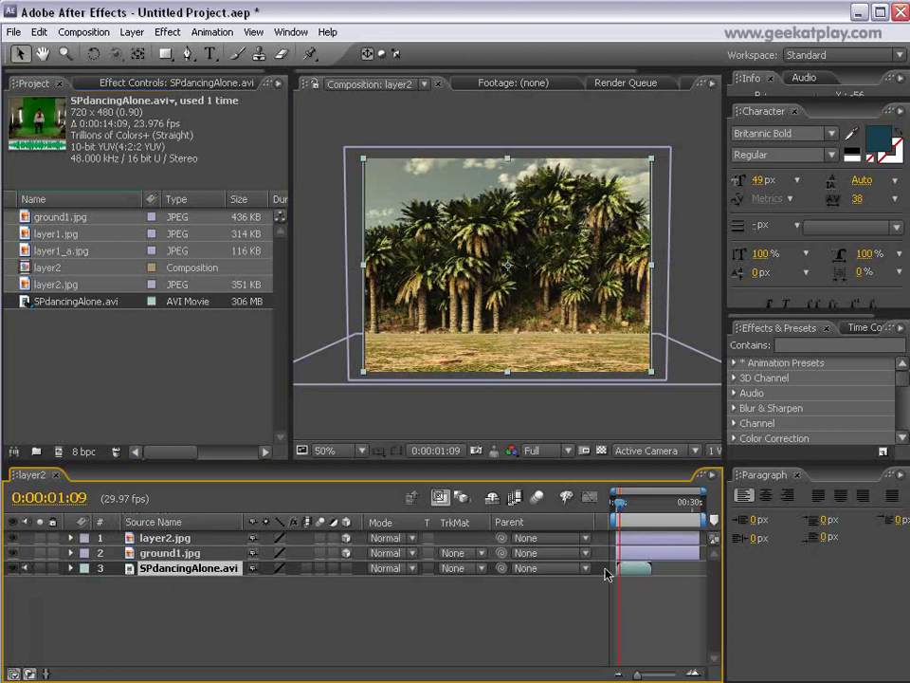
{"action": "left_click_drag", "start_coordinate": [187, 574], "coordinate": [179, 537]}
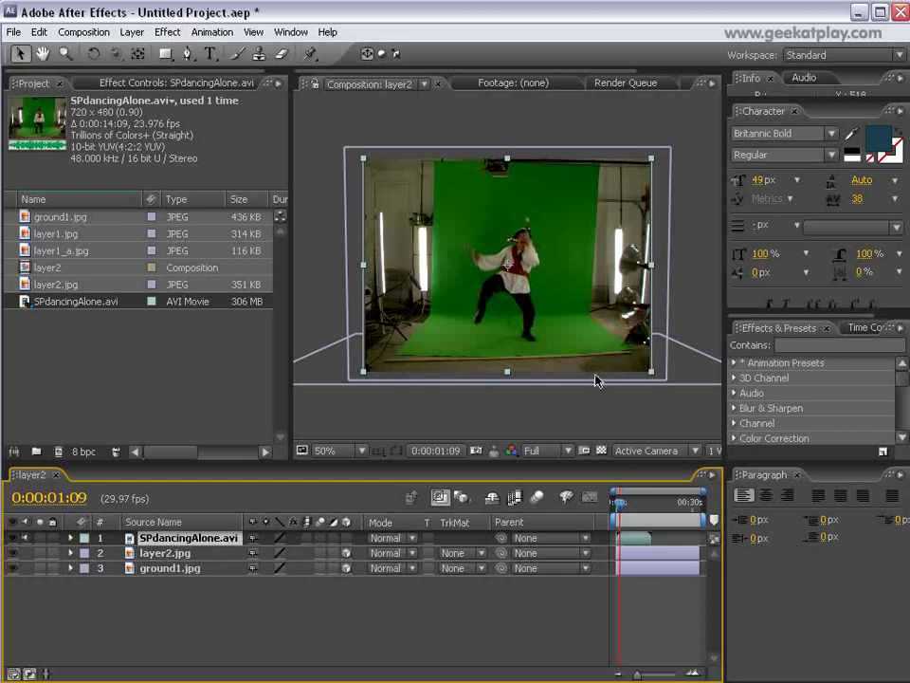
{"action": "left_click", "coordinate": [187, 54]}
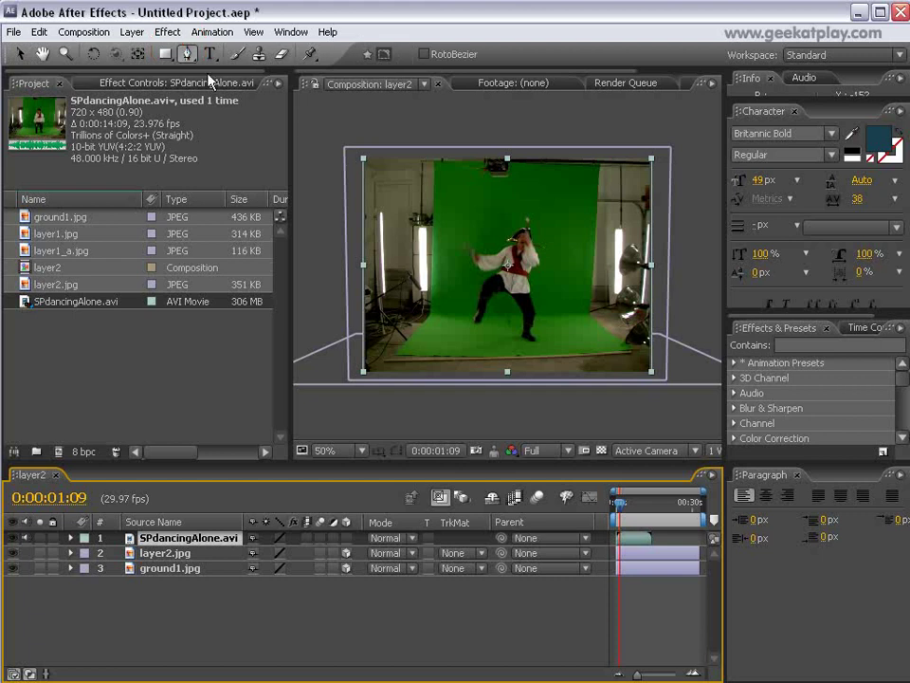
{"action": "left_click", "coordinate": [442, 182]}
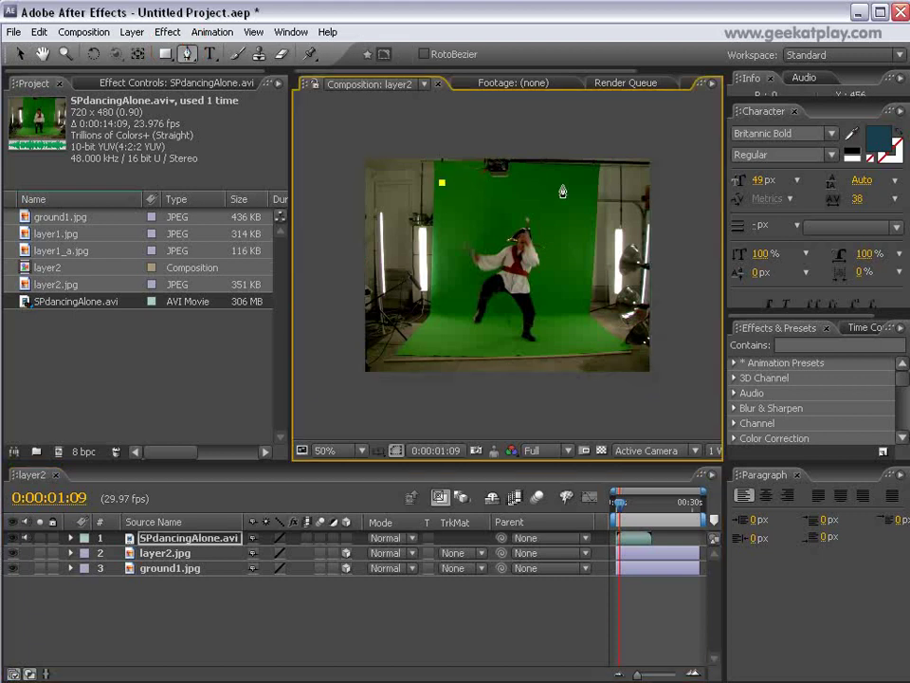
{"action": "left_click", "coordinate": [591, 183]}
{"action": "left_click", "coordinate": [581, 313]}
{"action": "left_click", "coordinate": [618, 348]}
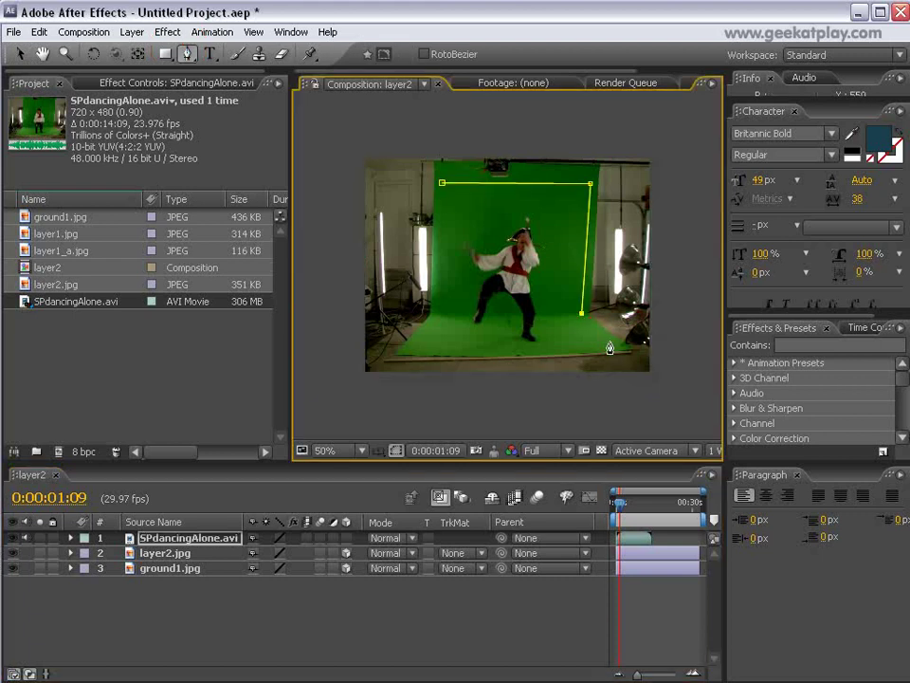
{"action": "left_click", "coordinate": [408, 349]}
{"action": "left_click", "coordinate": [438, 313]}
{"action": "left_click", "coordinate": [442, 182]}
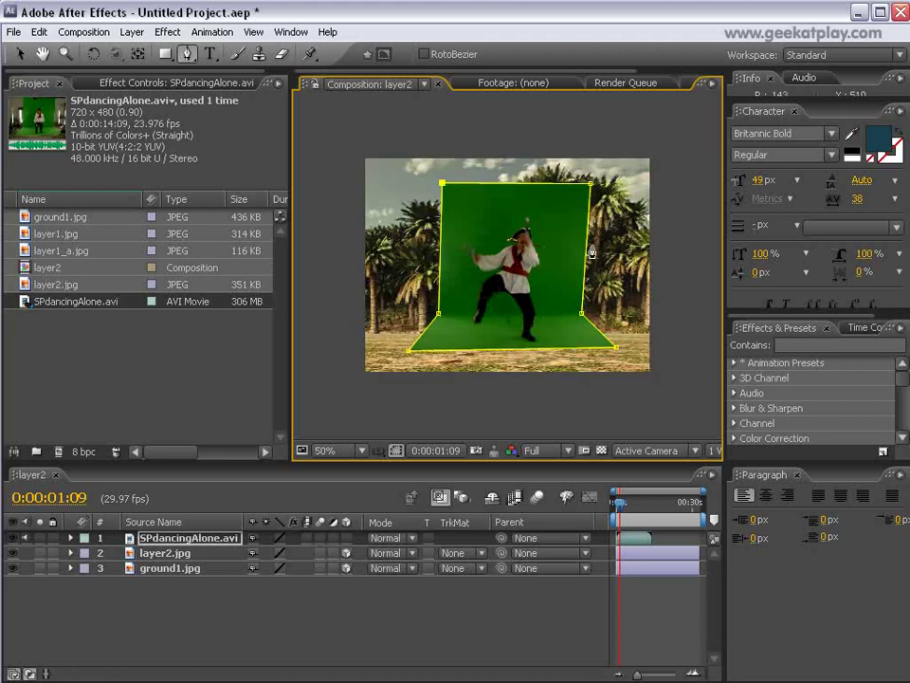
{"action": "left_click", "coordinate": [397, 451]}
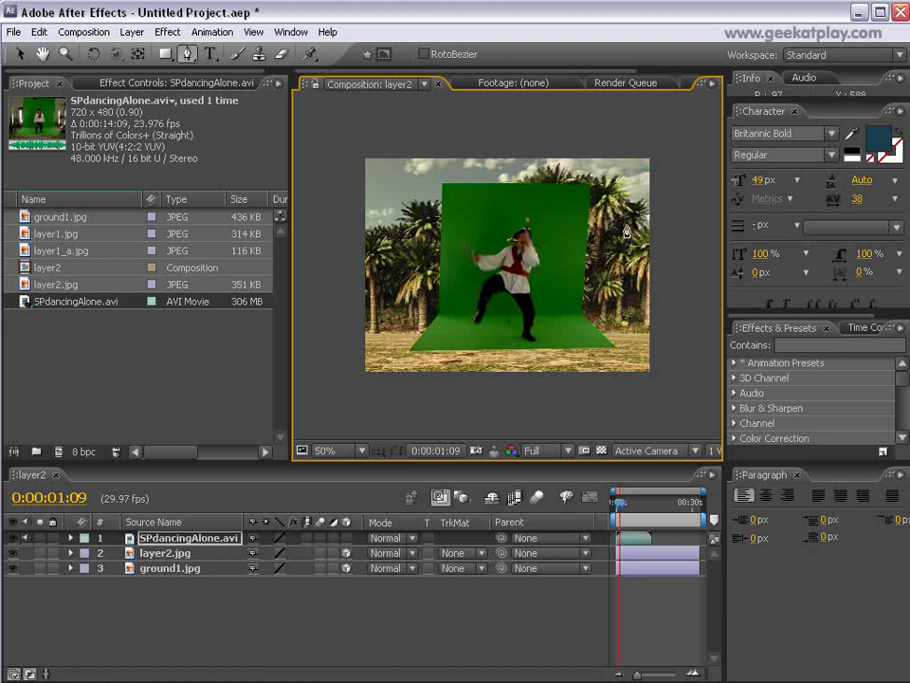
Step: Apply Keylight to the pirate clip, sample the green backdrop, and view the Screen Matte
{"action": "left_click", "coordinate": [165, 32]}
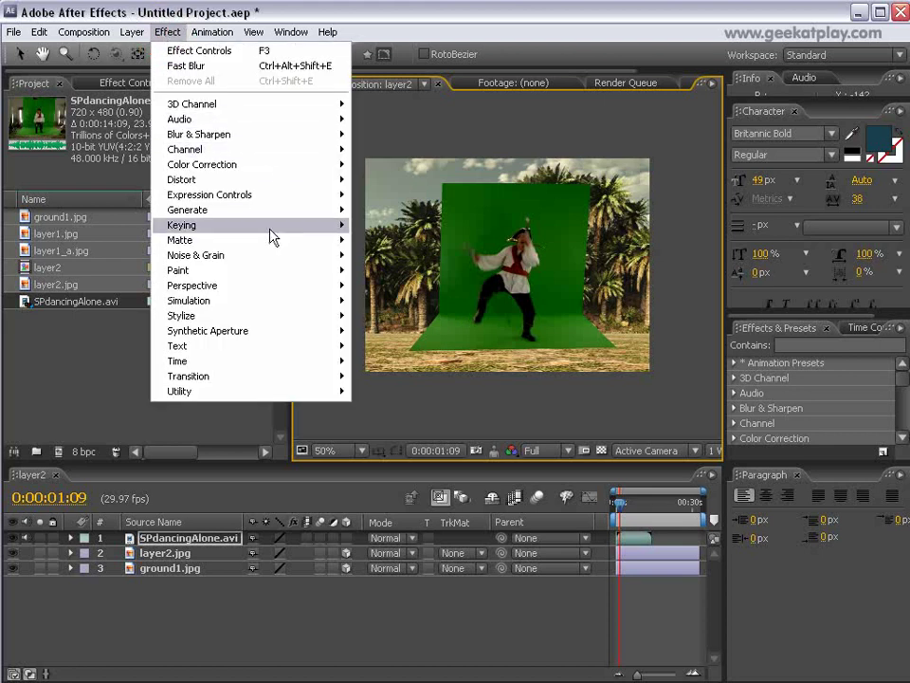
{"action": "mouse_move", "coordinate": [273, 235]}
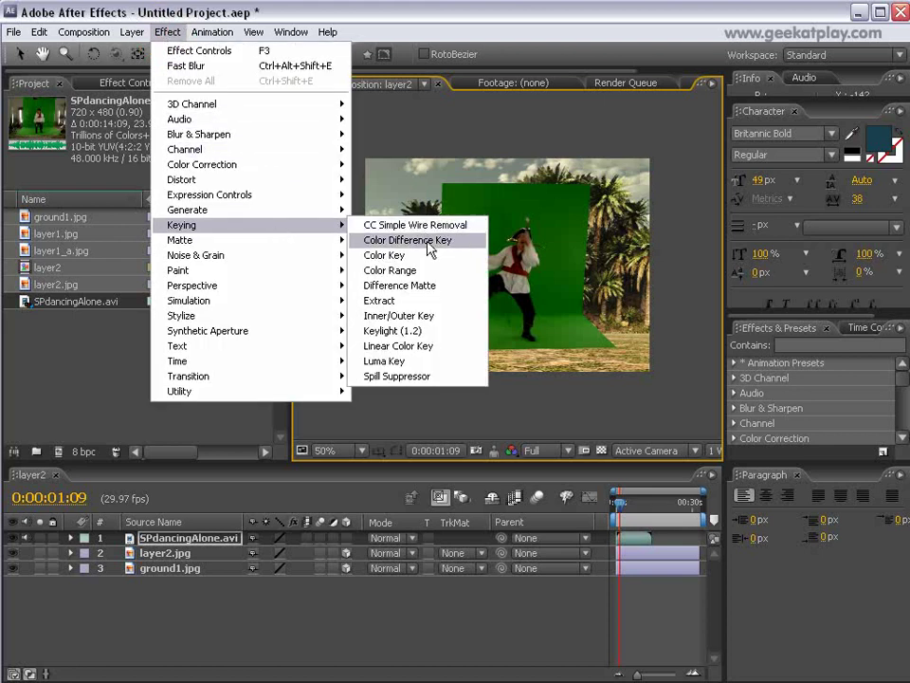
{"action": "left_click", "coordinate": [432, 336]}
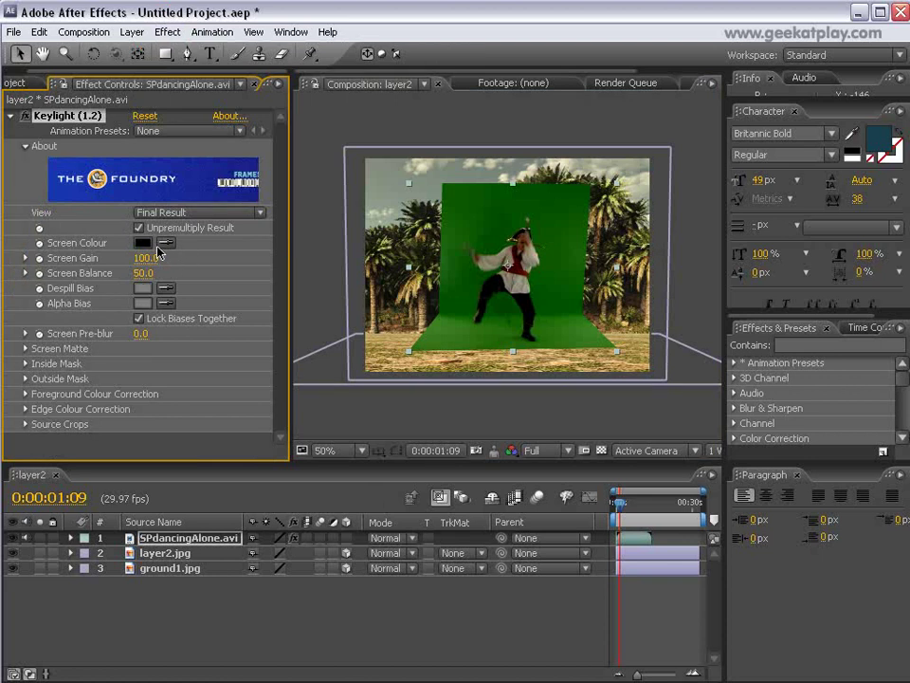
{"action": "left_click", "coordinate": [455, 199]}
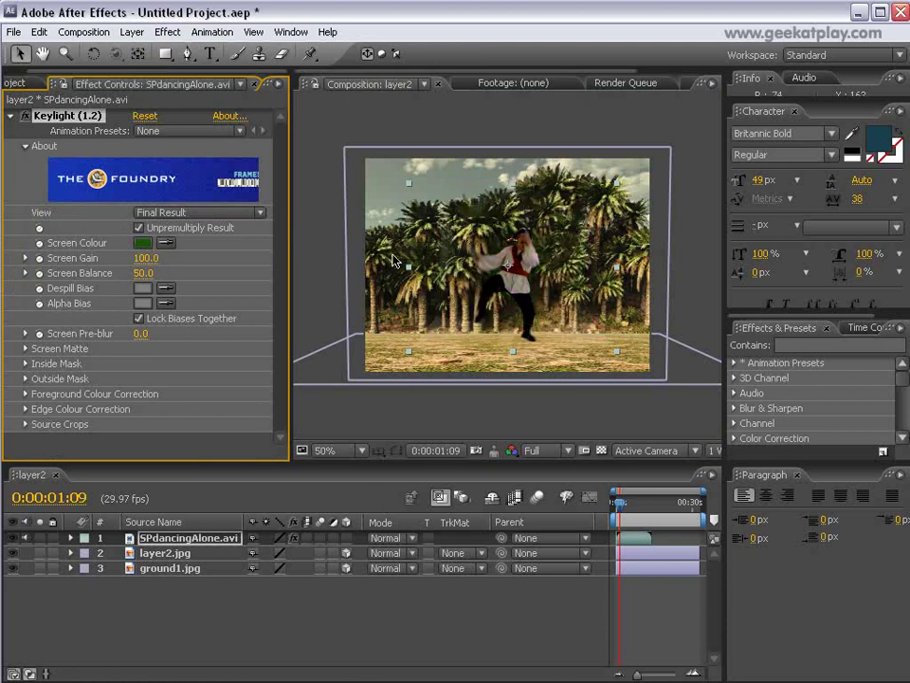
{"action": "left_click", "coordinate": [259, 215]}
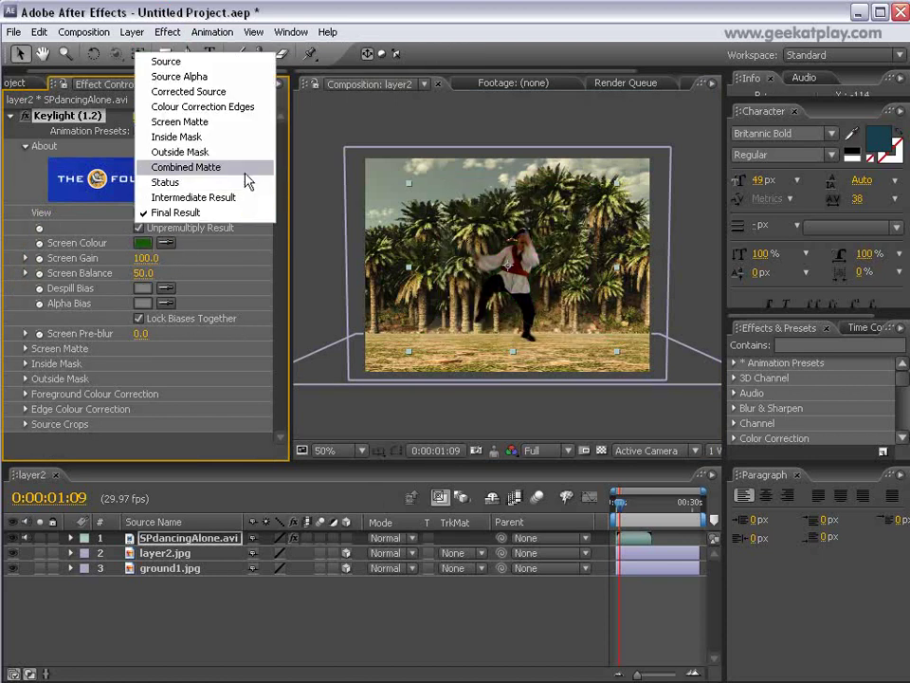
{"action": "left_click", "coordinate": [249, 125]}
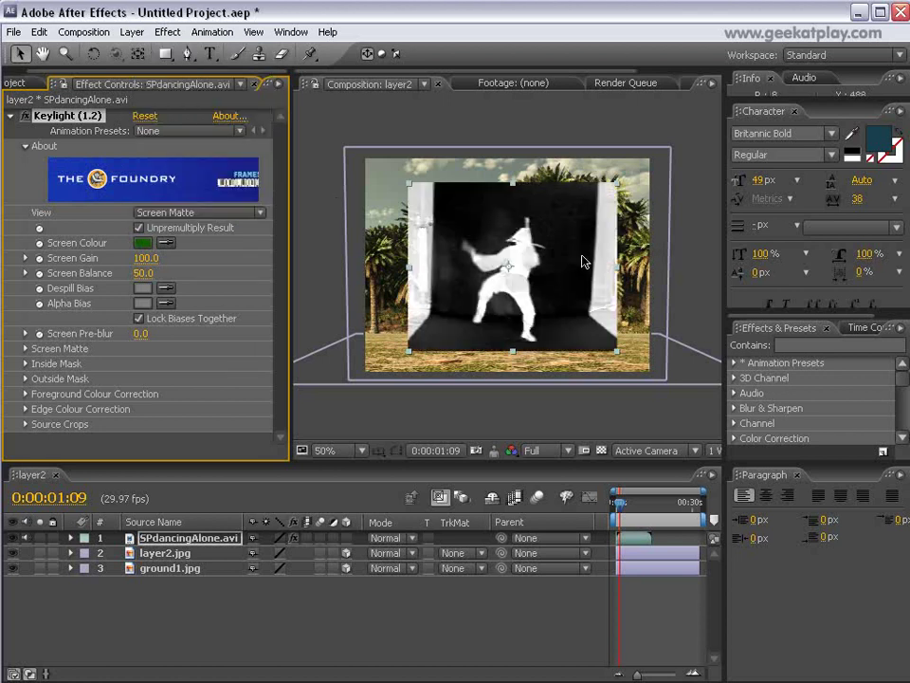
Step: Add slight pre-blur and set Screen Matte Clip Black to 22 and Clip White to 69
{"action": "left_click_drag", "start_coordinate": [154, 340], "coordinate": [181, 337]}
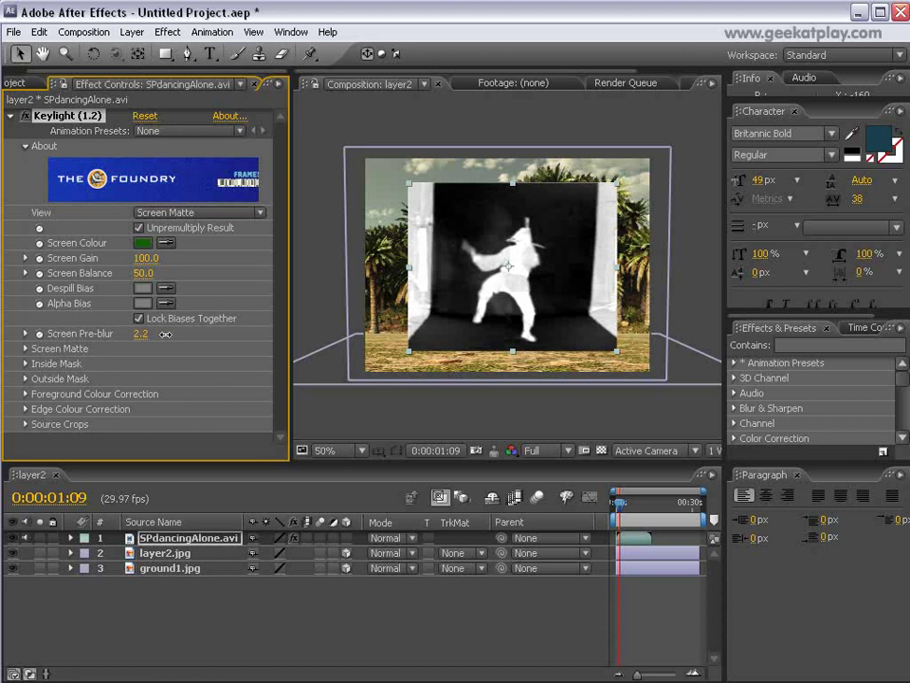
{"action": "left_click", "coordinate": [26, 348]}
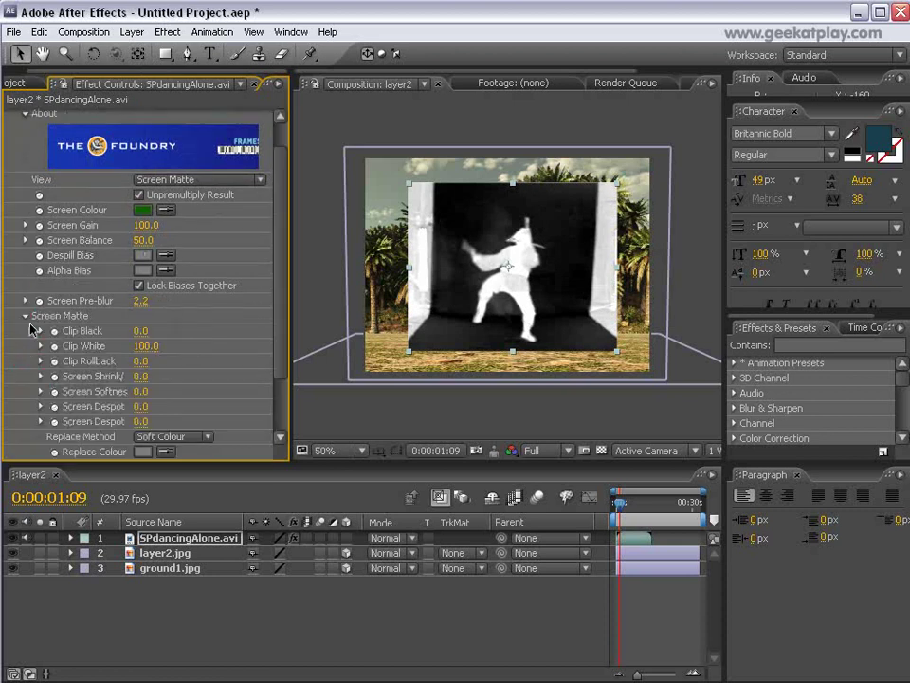
{"action": "left_click_drag", "start_coordinate": [275, 278], "coordinate": [278, 323]}
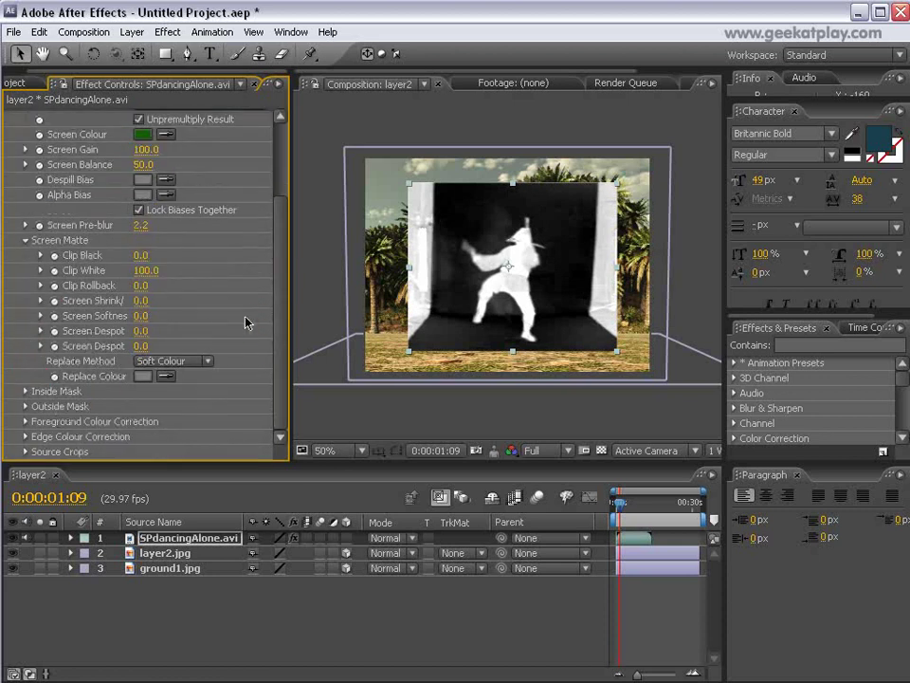
{"action": "left_click_drag", "start_coordinate": [143, 256], "coordinate": [119, 270]}
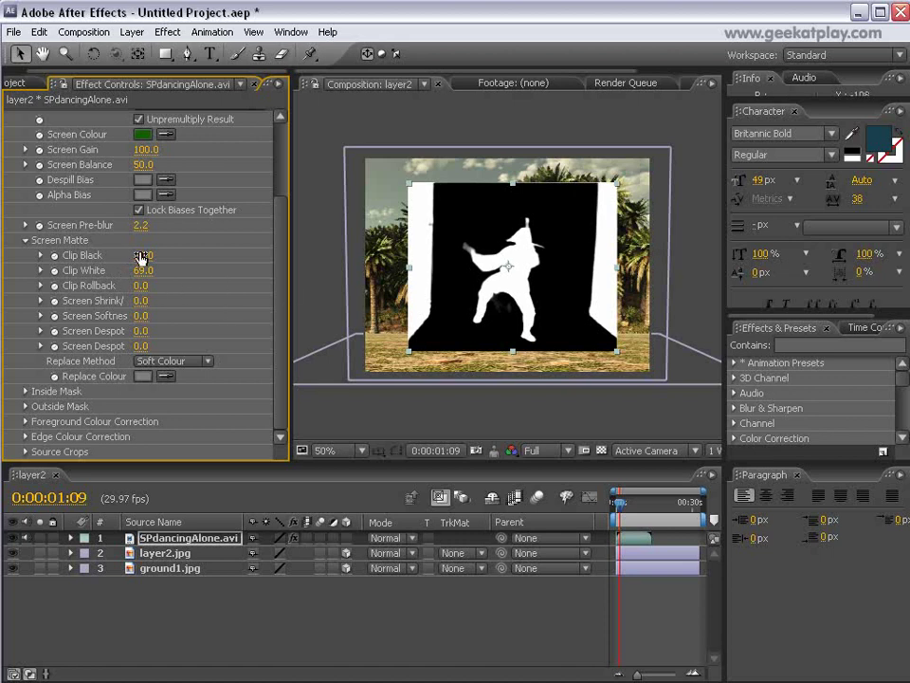
Step: Set the replace method to Hard Colour with a dark muted green replace colour
{"action": "left_click", "coordinate": [205, 360]}
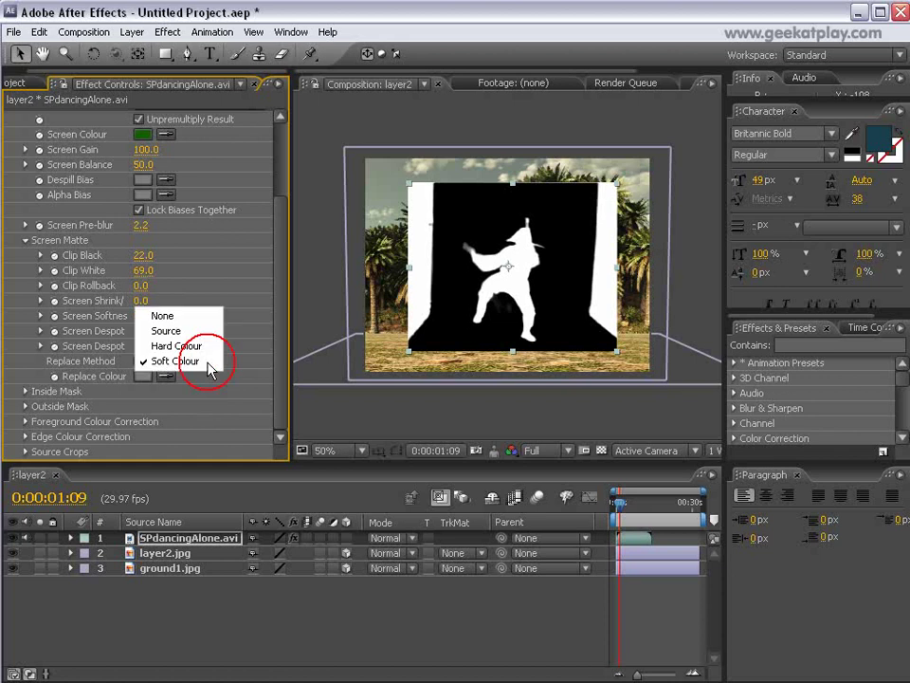
{"action": "left_click", "coordinate": [203, 345]}
{"action": "left_click", "coordinate": [142, 377]}
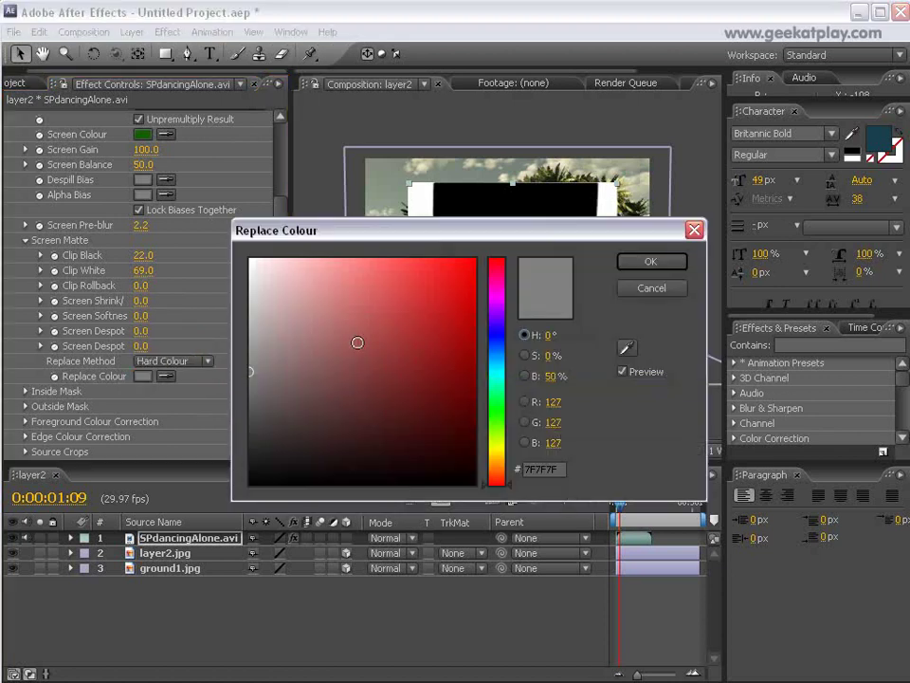
{"action": "left_click_drag", "start_coordinate": [496, 451], "coordinate": [496, 418]}
{"action": "left_click_drag", "start_coordinate": [314, 410], "coordinate": [296, 421]}
{"action": "left_click", "coordinate": [651, 263]}
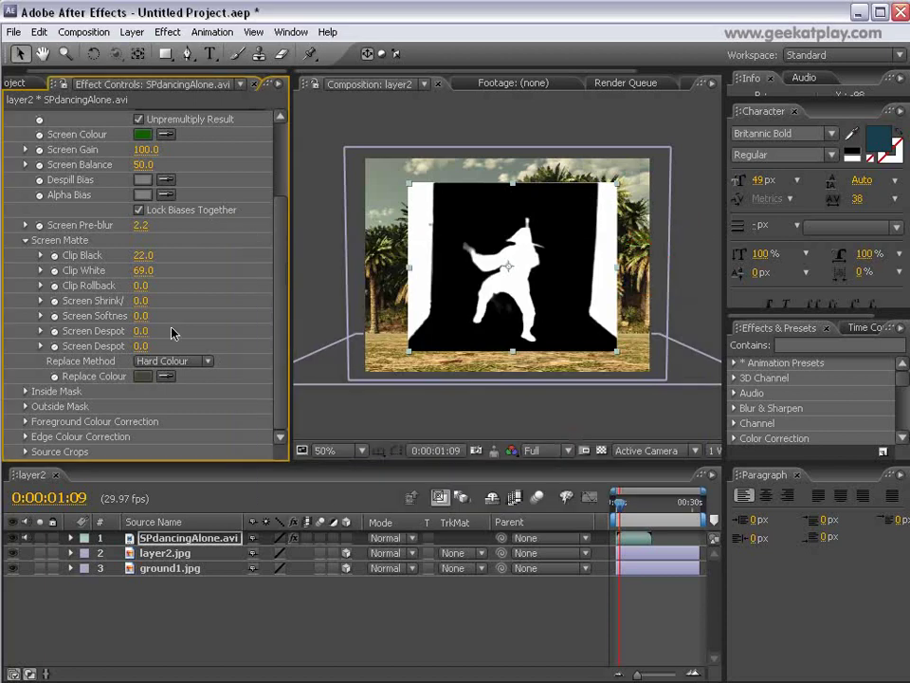
Step: Set Screen Shrink/Grow to -1.7 to tighten the matte edges
{"action": "left_click", "coordinate": [139, 300]}
{"action": "left_click_drag", "start_coordinate": [136, 301], "coordinate": [138, 301]}
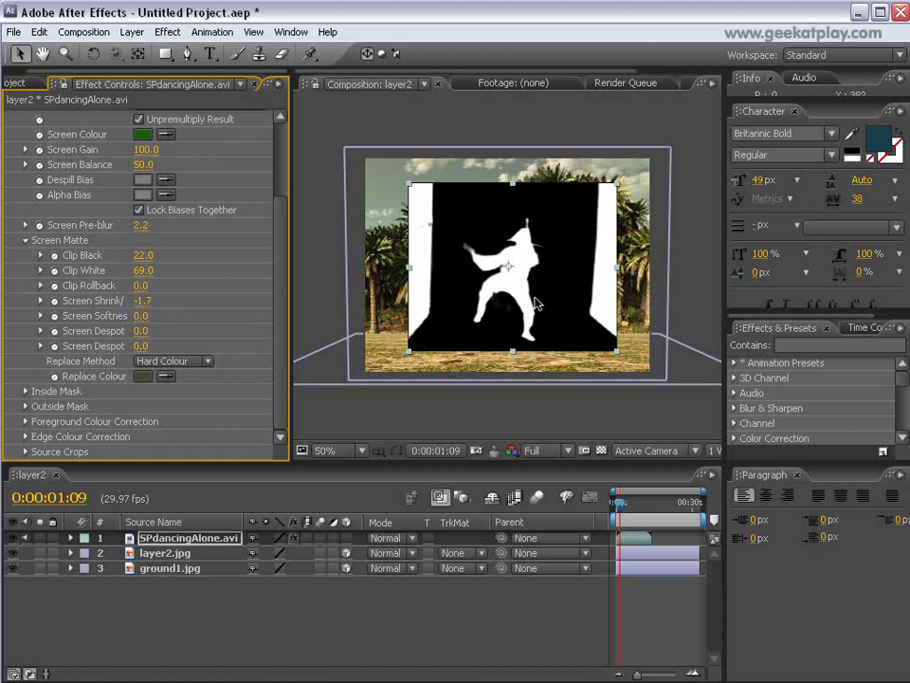
{"action": "left_click_drag", "start_coordinate": [281, 217], "coordinate": [281, 185]}
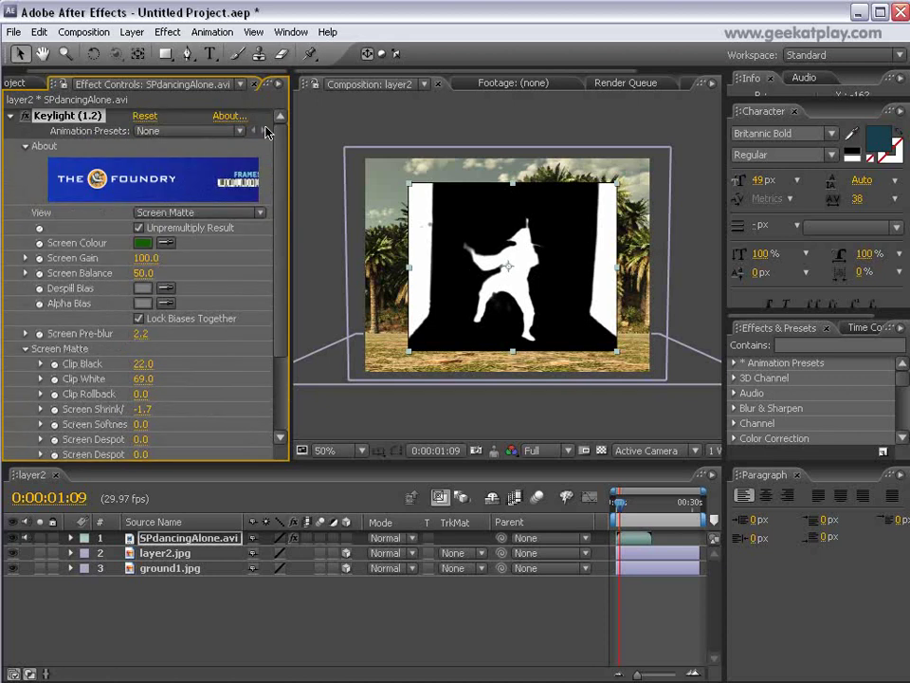
Step: Switch Keylight's View to Final Result, scrub to check the key, and make SPdancingAlone.avi 3D
{"action": "left_click", "coordinate": [240, 130]}
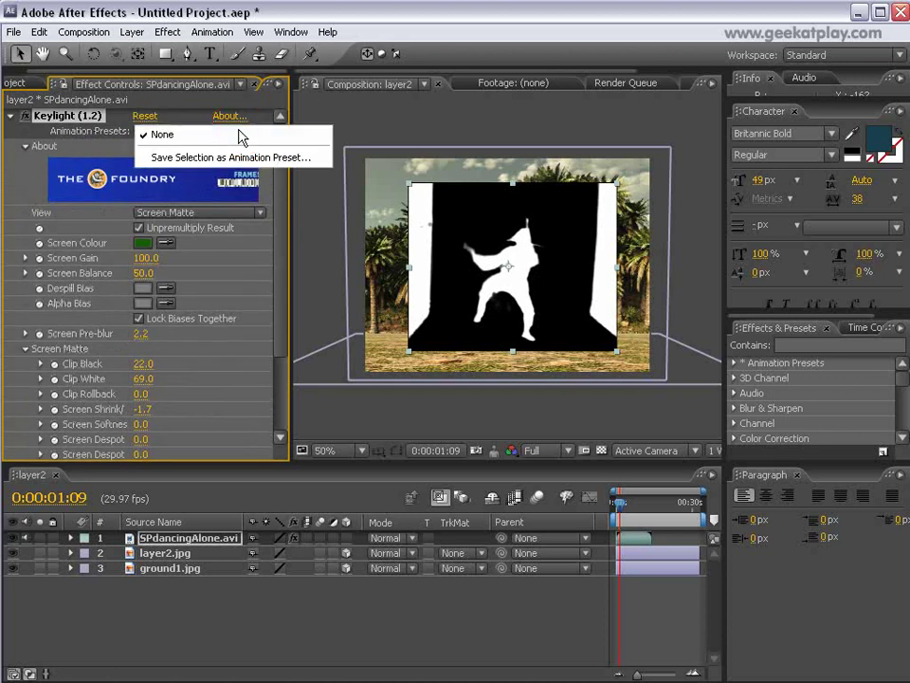
{"action": "left_click", "coordinate": [260, 212]}
{"action": "left_click", "coordinate": [238, 303]}
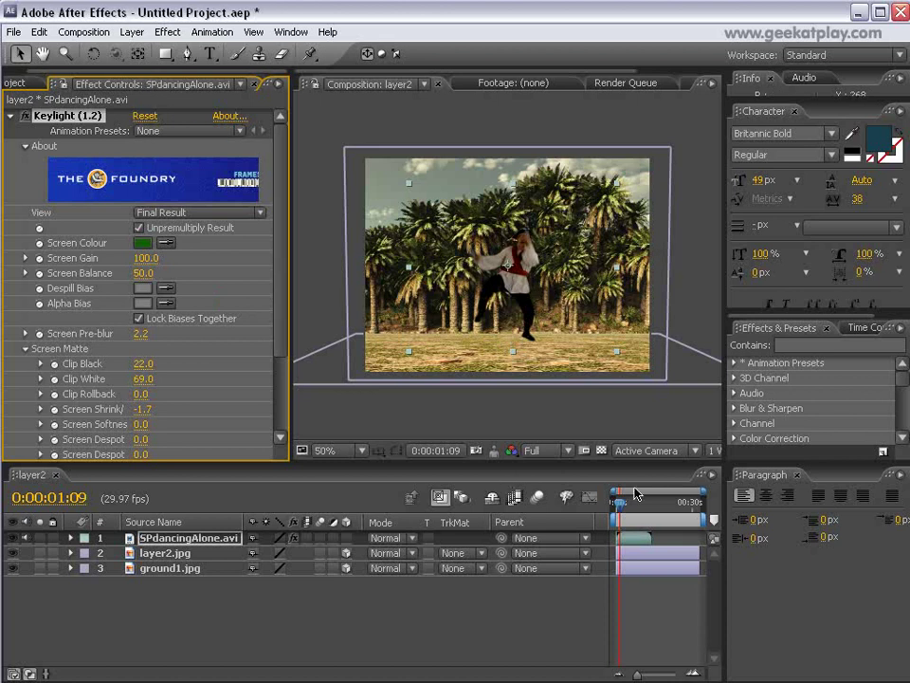
{"action": "mouse_move", "coordinate": [621, 509]}
{"action": "left_mouse_down"}
{"action": "mouse_move", "coordinate": [631, 512]}
{"action": "mouse_move", "coordinate": [624, 503]}
{"action": "left_mouse_up"}
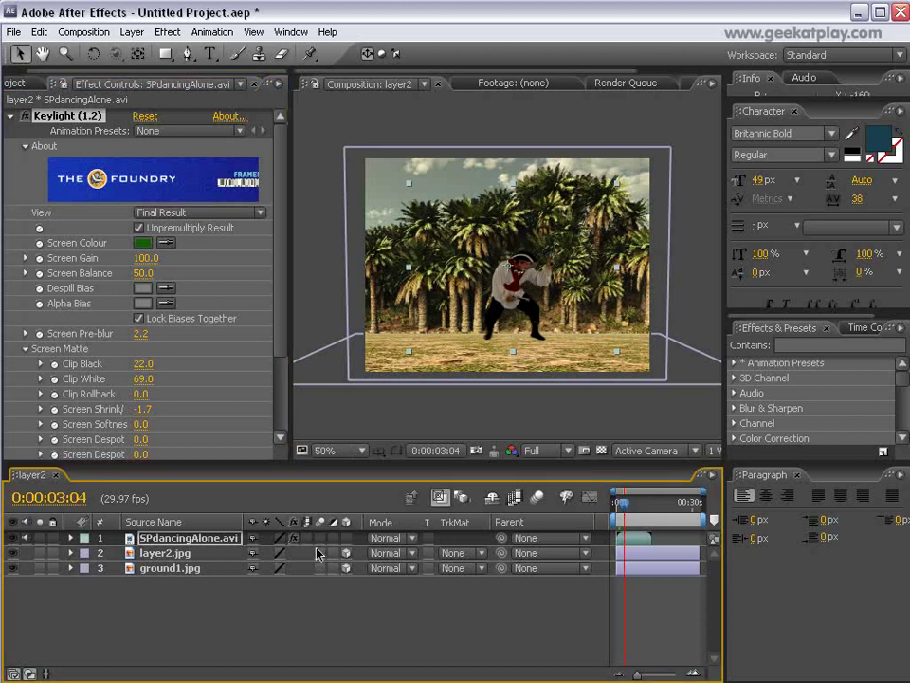
{"action": "left_click", "coordinate": [345, 537]}
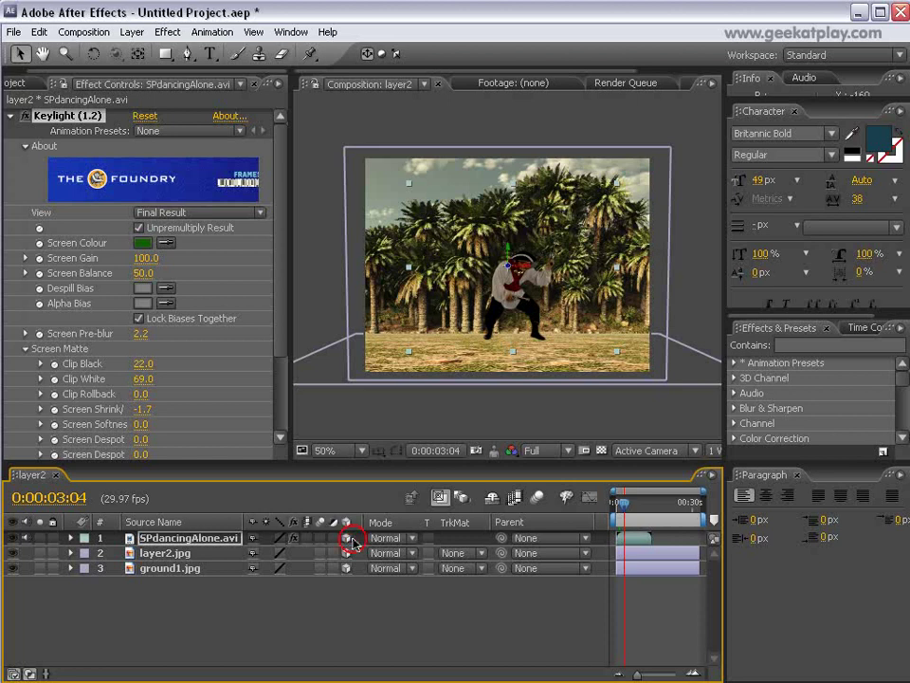
{"action": "left_click", "coordinate": [509, 256]}
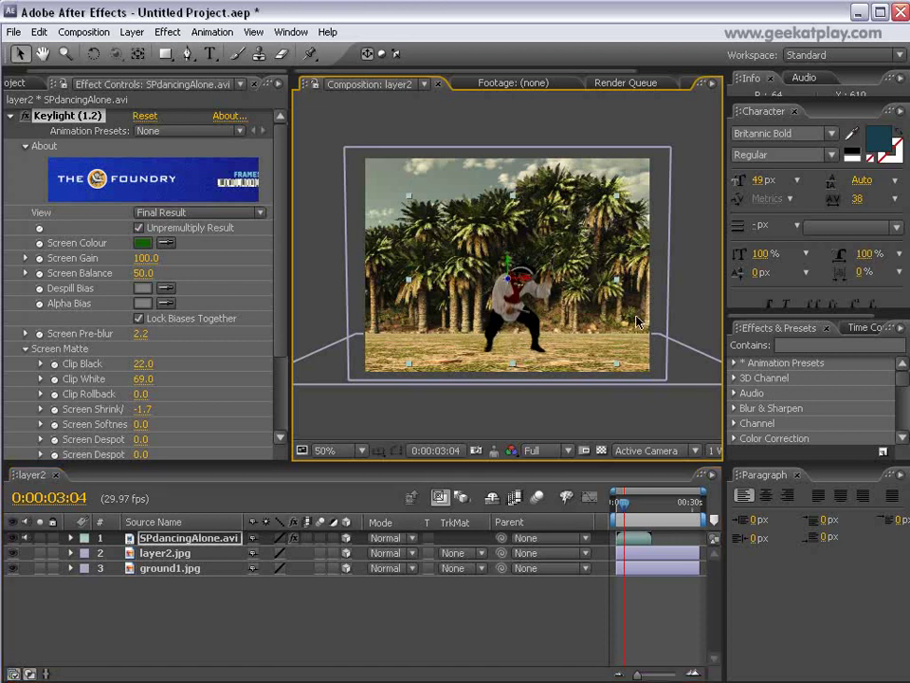
Step: Add Brightness & Contrast to the pirate clip with Brightness 29 and Contrast 27
{"action": "left_click", "coordinate": [168, 31]}
{"action": "mouse_move", "coordinate": [260, 167]}
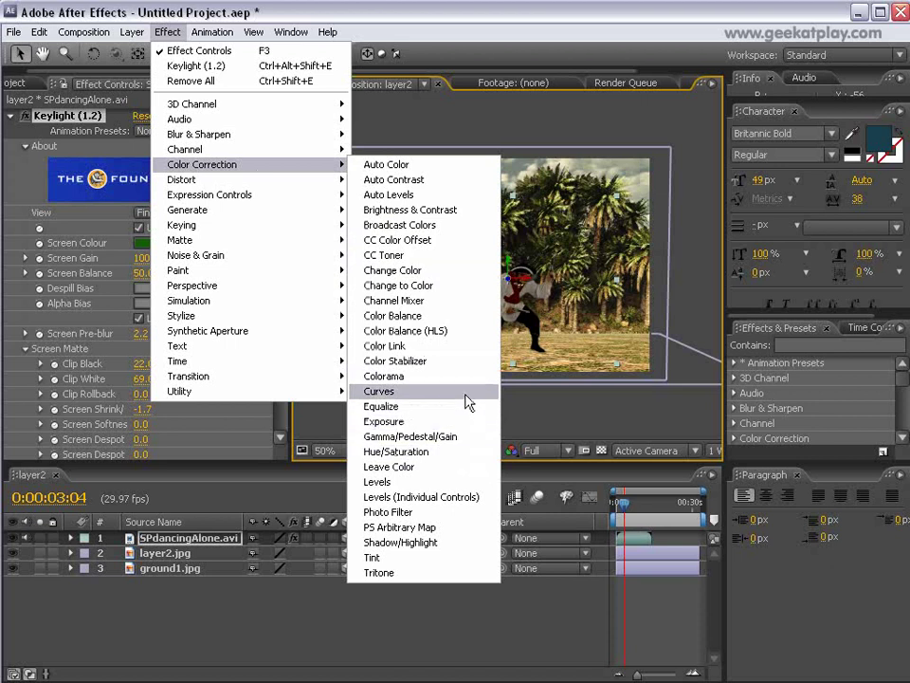
{"action": "left_click", "coordinate": [461, 211]}
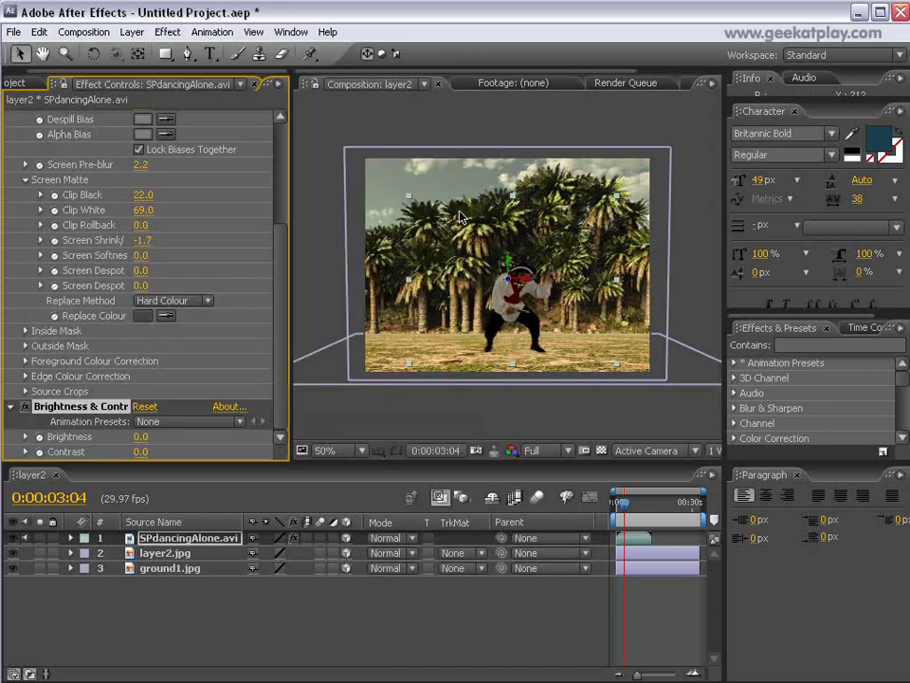
{"action": "left_click_drag", "start_coordinate": [140, 439], "coordinate": [166, 452]}
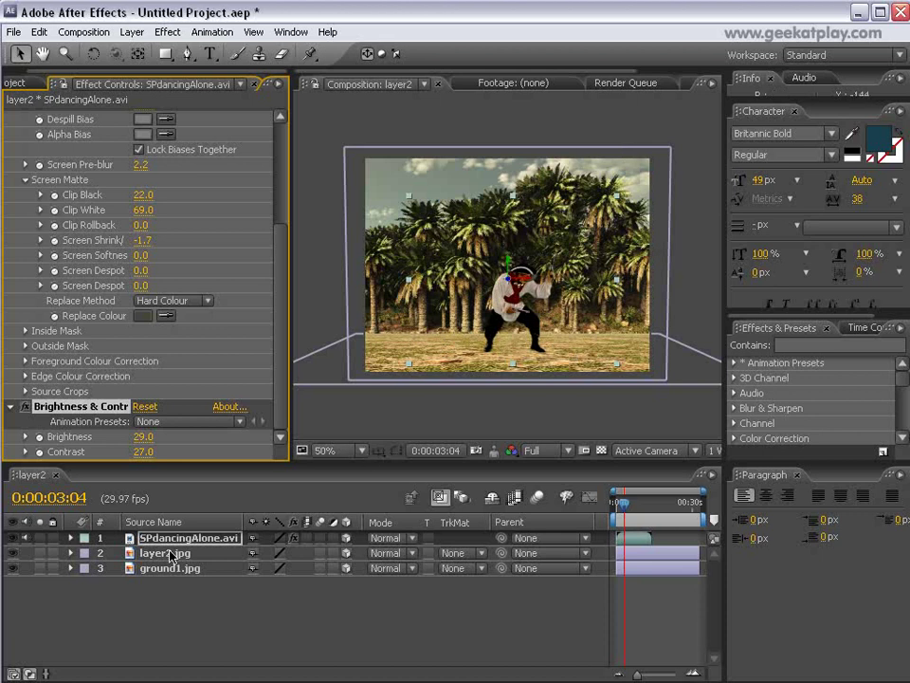
Step: Duplicate the dancer layer after deleting an accidental Brightness & Contrast duplicate
{"action": "key", "text": "ctrl+d"}
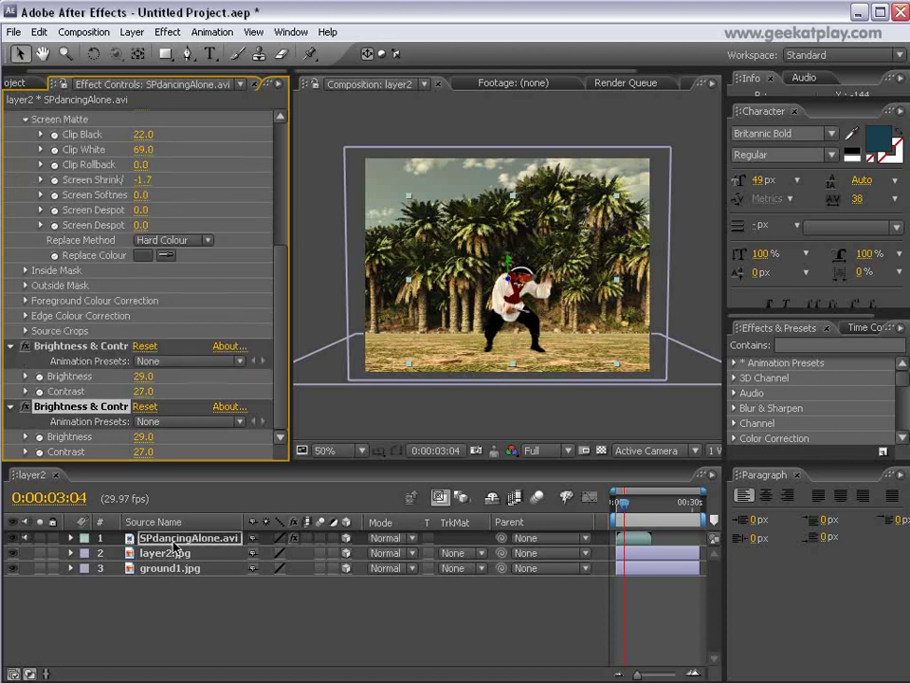
{"action": "key", "text": "Delete"}
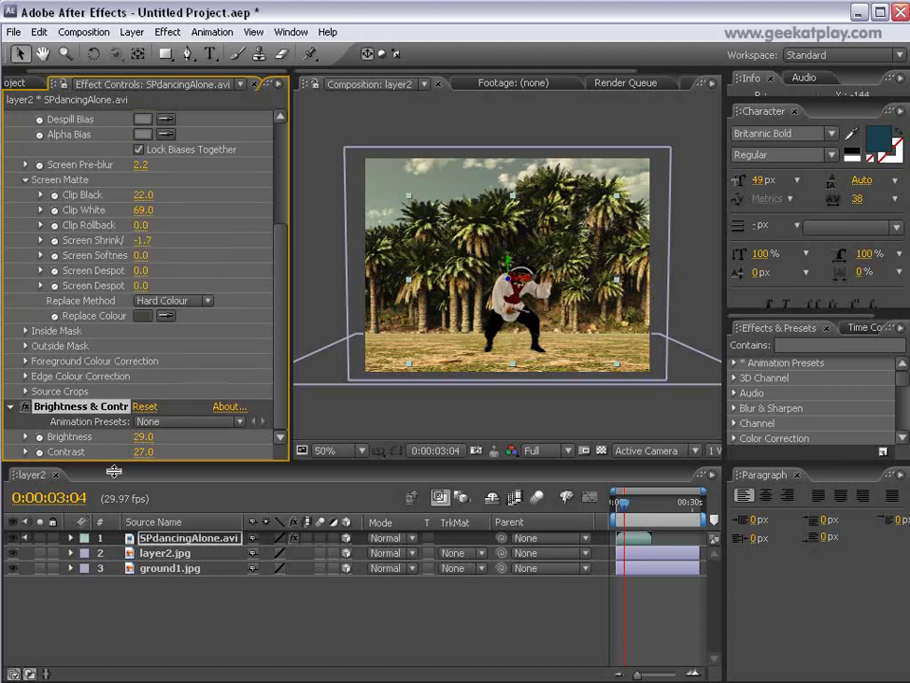
{"action": "left_click", "coordinate": [174, 529]}
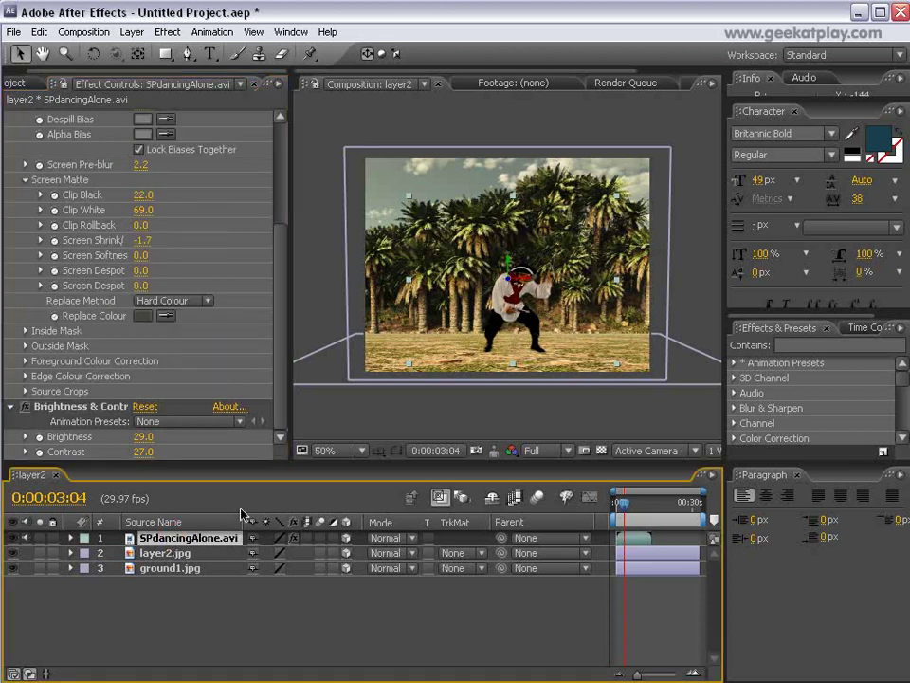
{"action": "key", "text": "ctrl+d"}
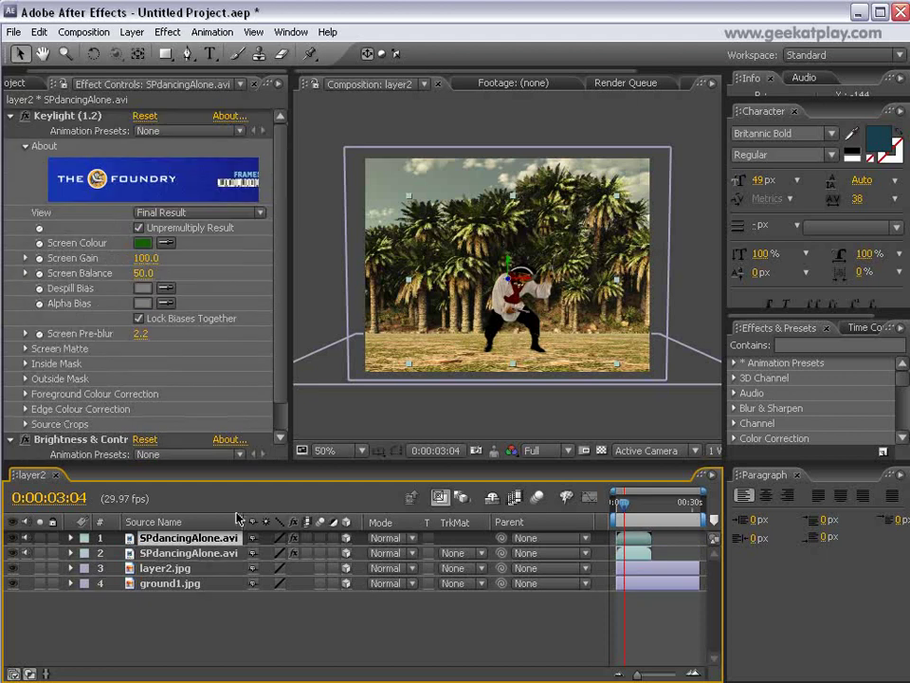
Step: Rename the lower copy Shadow and begin naming the top copy Pirate
{"action": "left_click", "coordinate": [191, 559]}
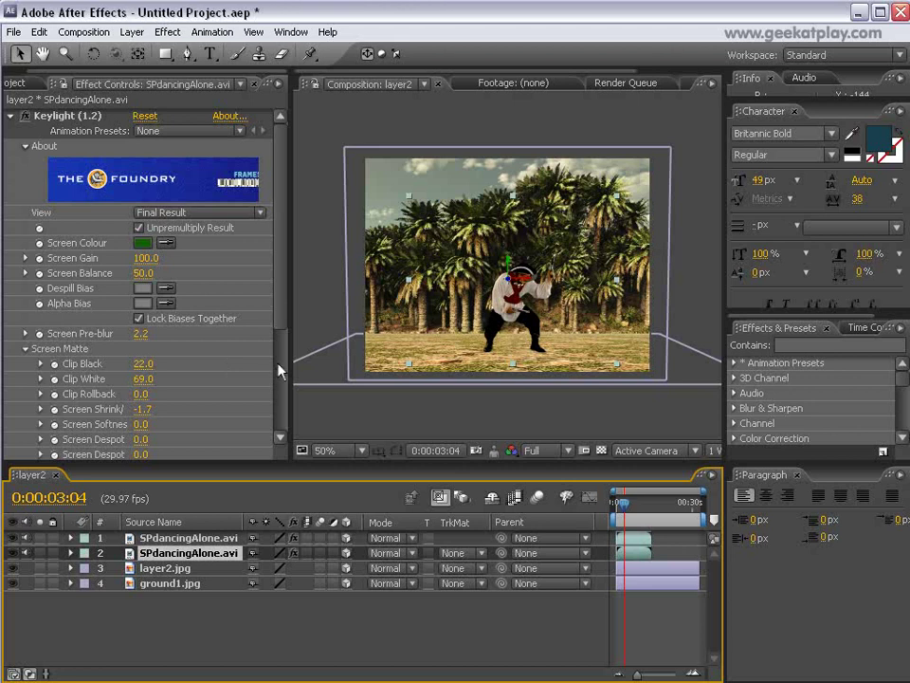
{"action": "left_click", "coordinate": [167, 32]}
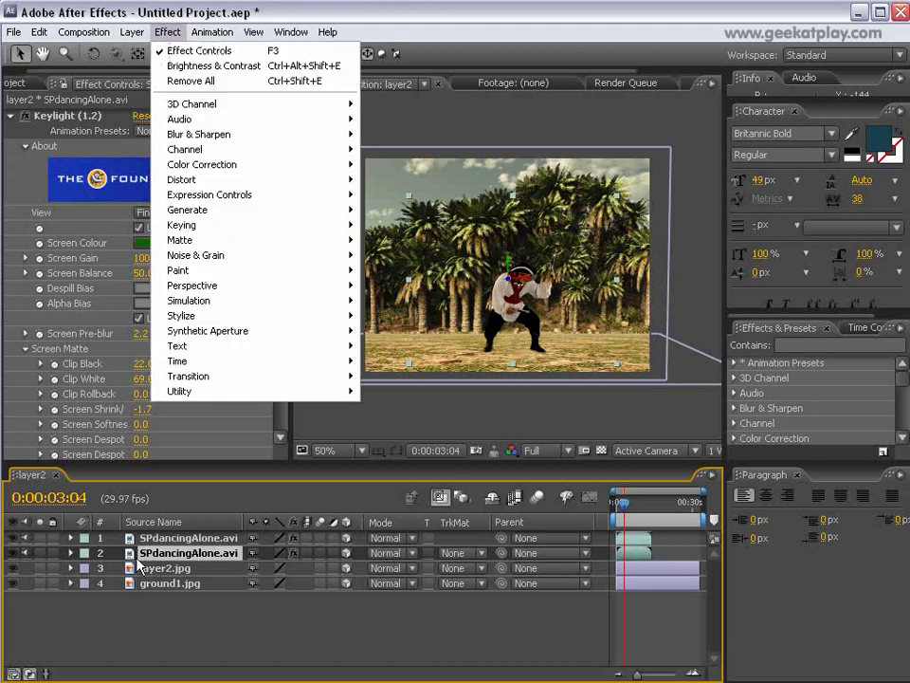
{"action": "left_click", "coordinate": [222, 558]}
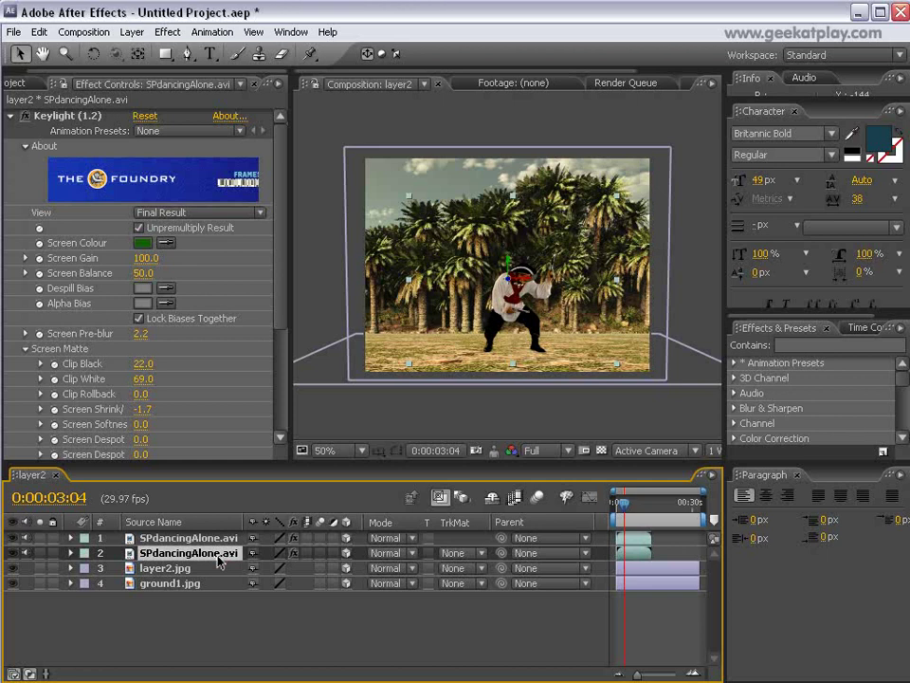
{"action": "key", "text": "Return"}
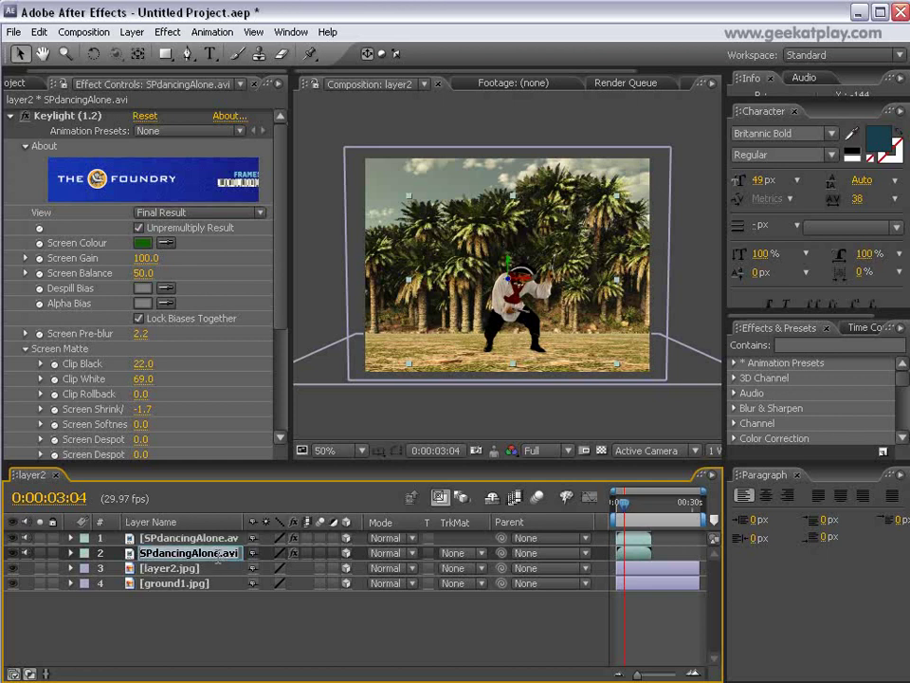
{"action": "type", "text": "Shadow"}
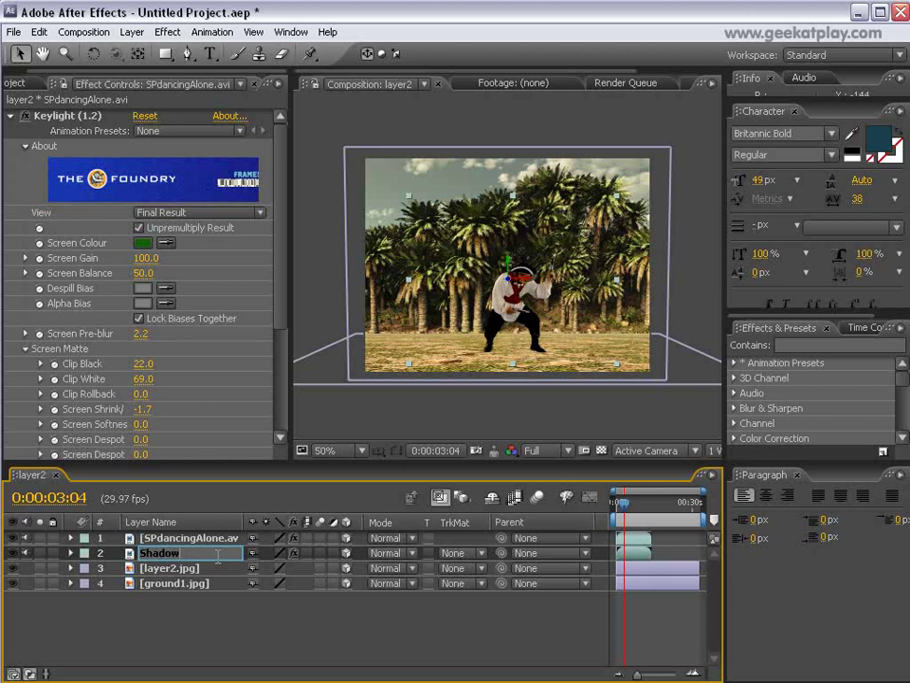
{"action": "left_click", "coordinate": [217, 540]}
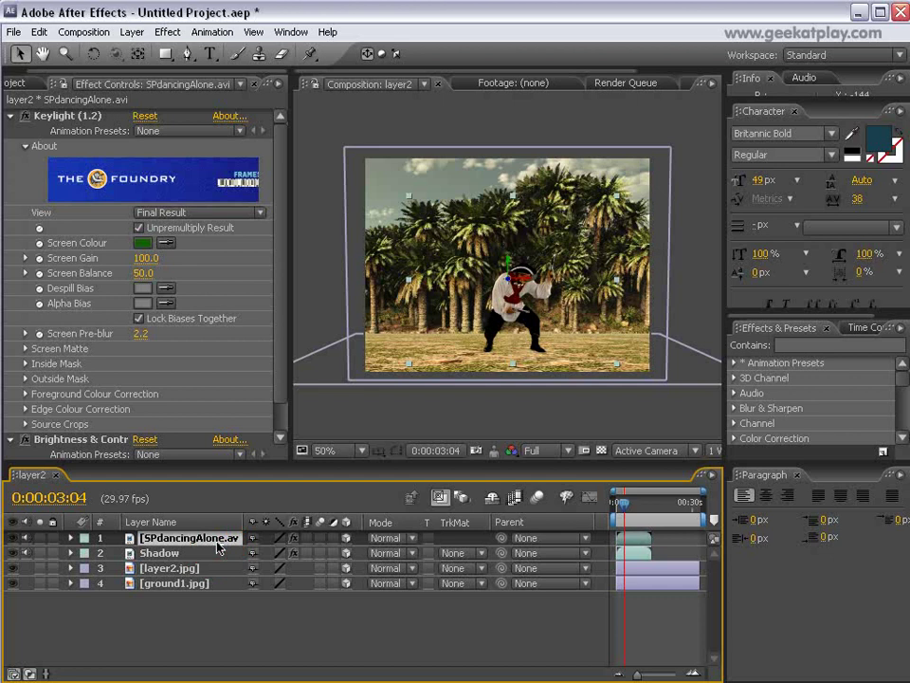
{"action": "key", "text": "Return"}
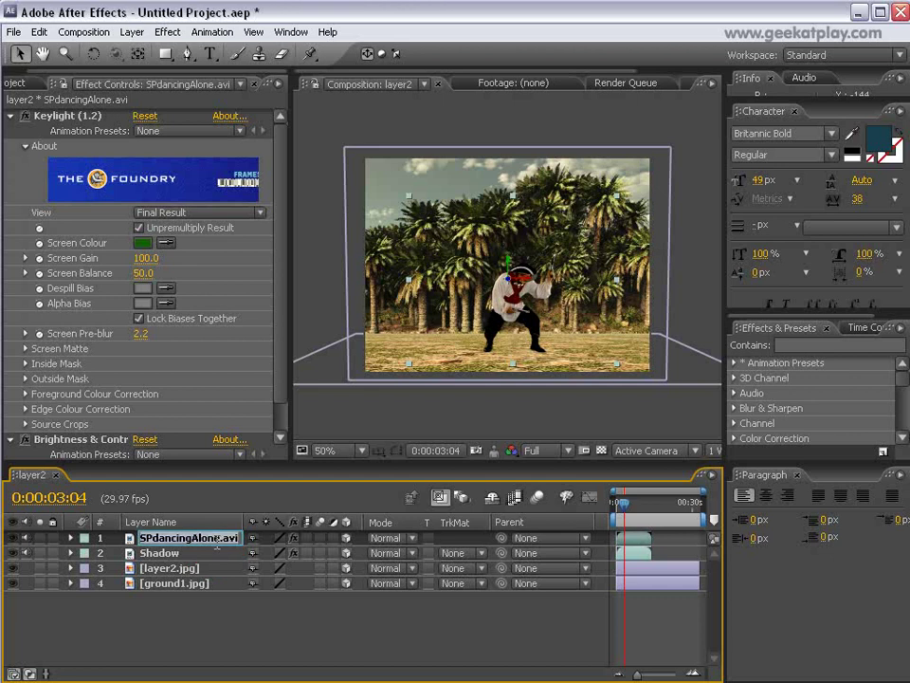
{"action": "type", "text": "Pirate"}
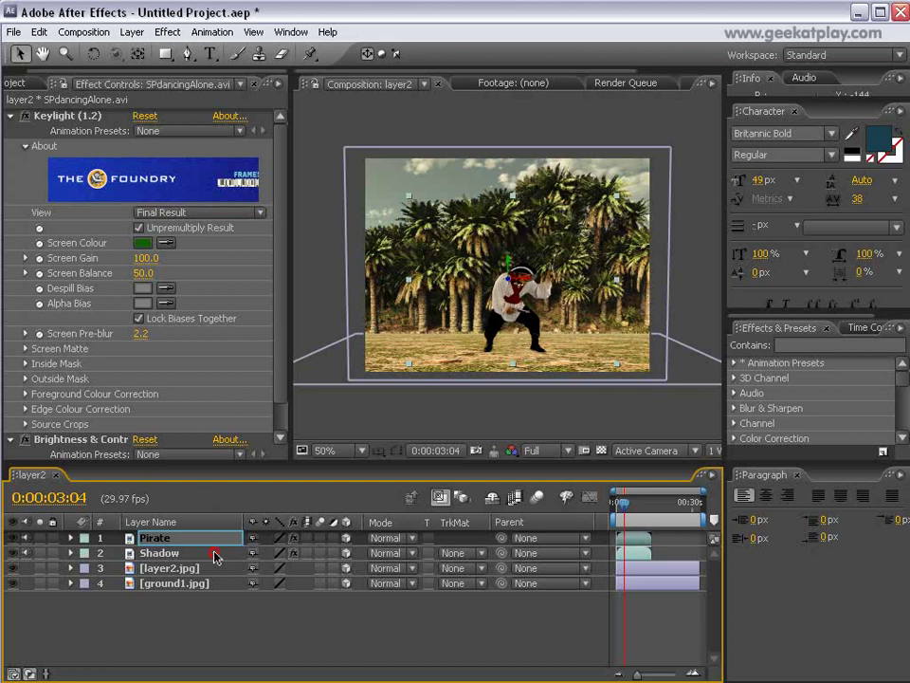
Step: Finish the Pirate name and add Hue/Saturation to the Shadow layer
{"action": "left_click", "coordinate": [216, 556]}
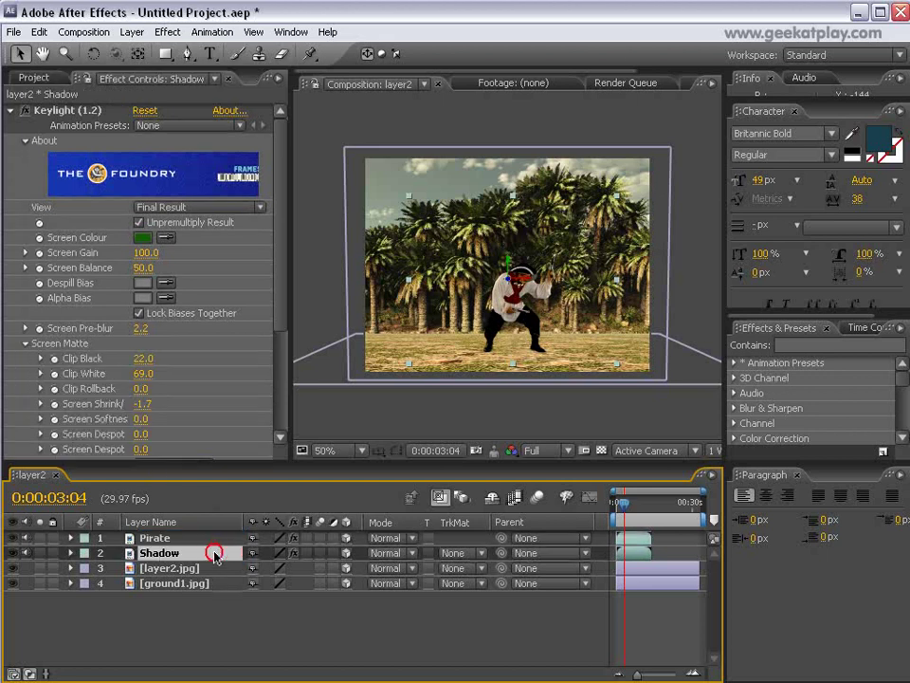
{"action": "left_click", "coordinate": [168, 32]}
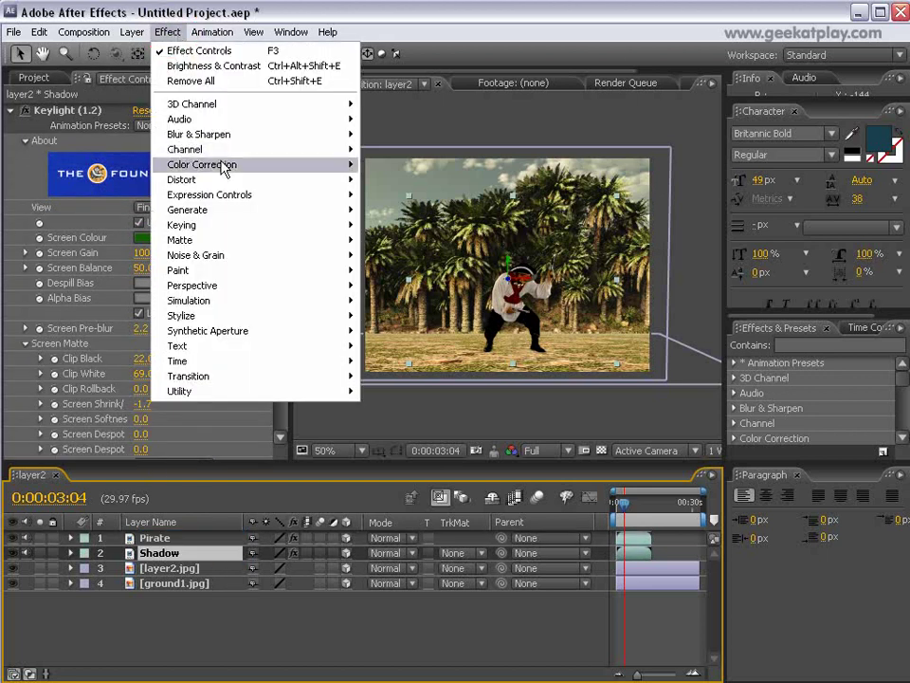
{"action": "mouse_move", "coordinate": [228, 166]}
{"action": "left_click", "coordinate": [450, 452]}
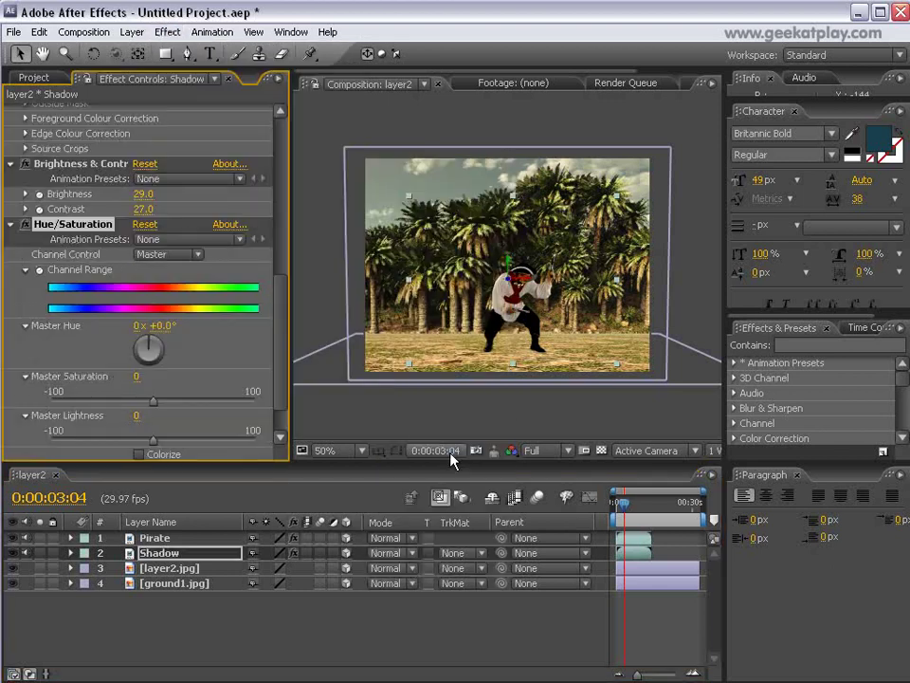
Step: Set Hue/Saturation Master Lightness to -92 on Shadow and hide the Pirate layer
{"action": "left_click_drag", "start_coordinate": [155, 406], "coordinate": [51, 402]}
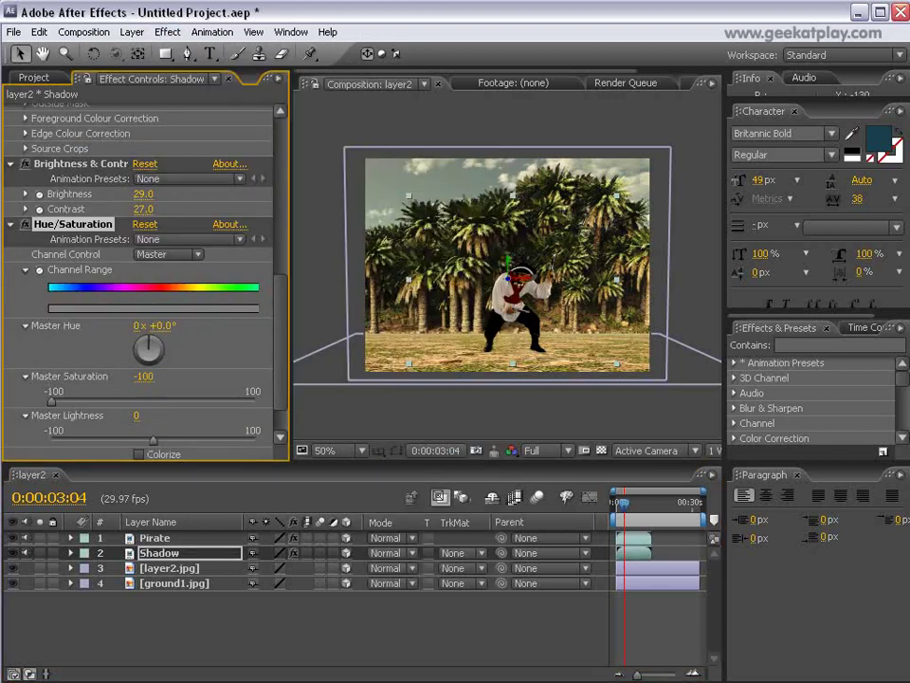
{"action": "key", "text": "ctrl+z"}
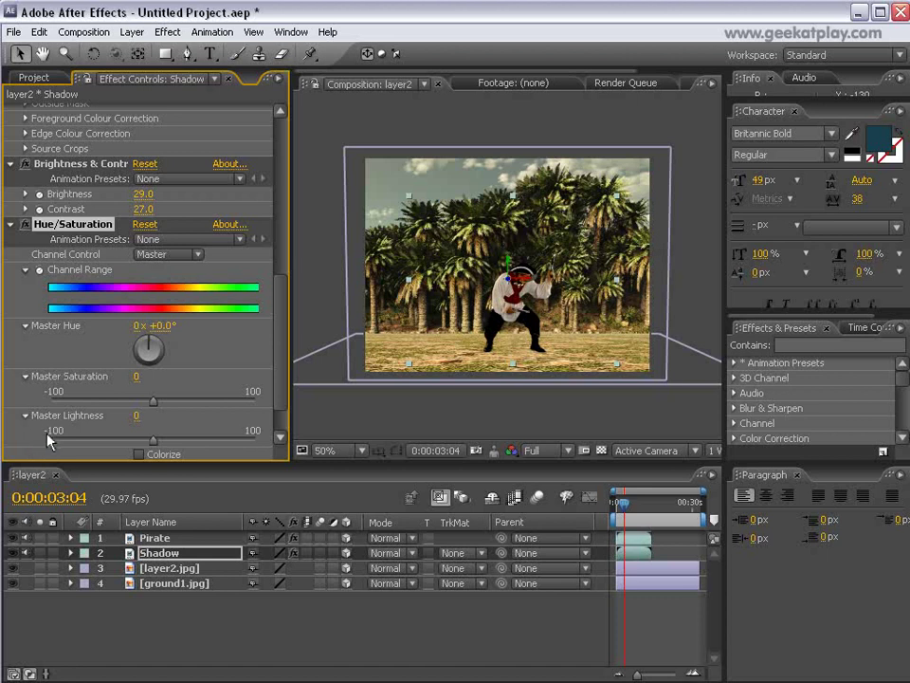
{"action": "left_click_drag", "start_coordinate": [49, 435], "coordinate": [58, 435]}
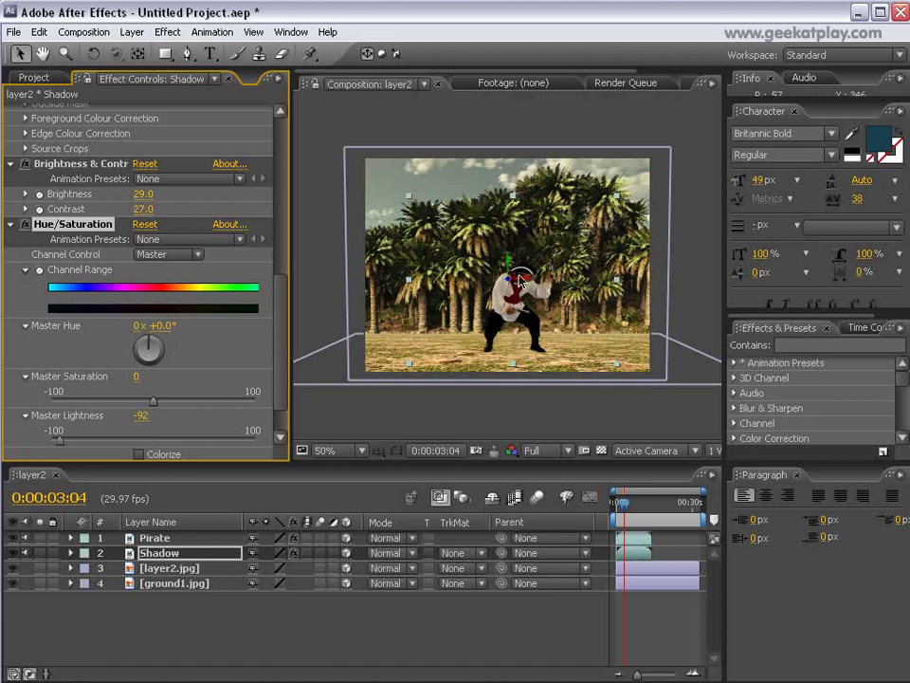
{"action": "left_click", "coordinate": [12, 538]}
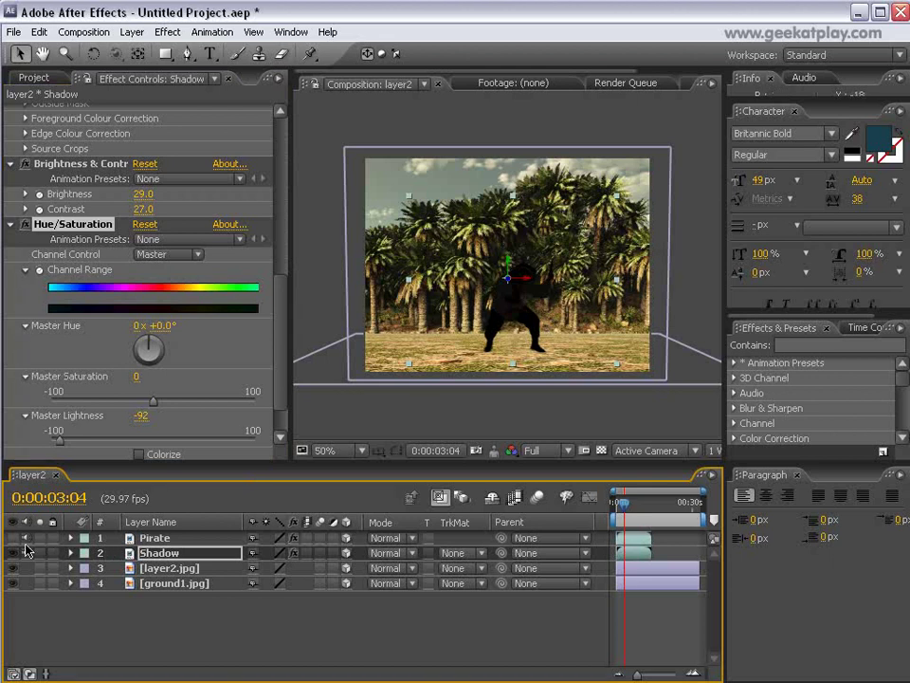
Step: Add Fast Blur to the Shadow layer with Blurriness 27
{"action": "left_click", "coordinate": [167, 32]}
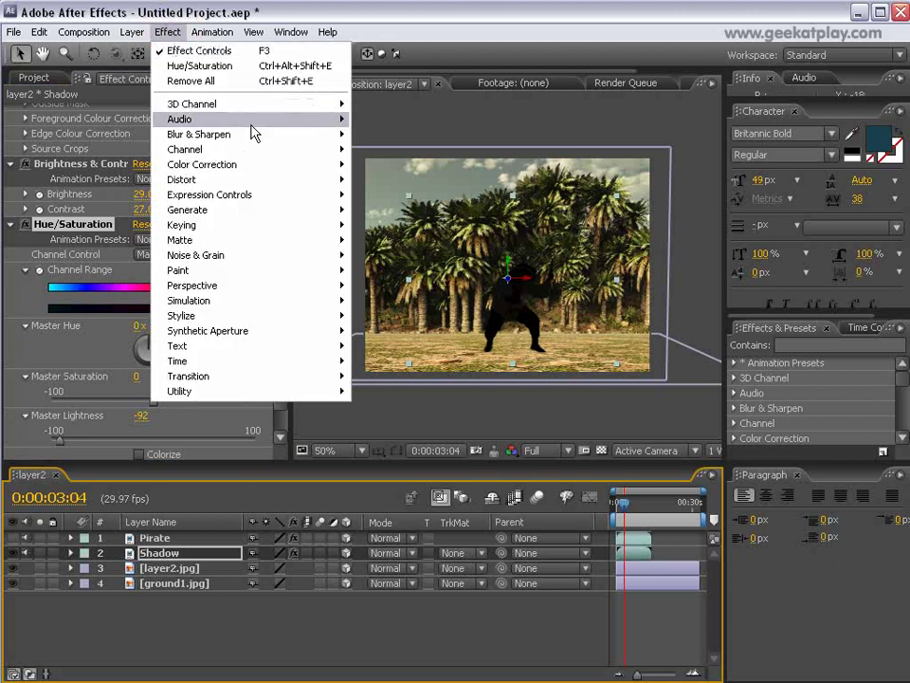
{"action": "mouse_move", "coordinate": [252, 137]}
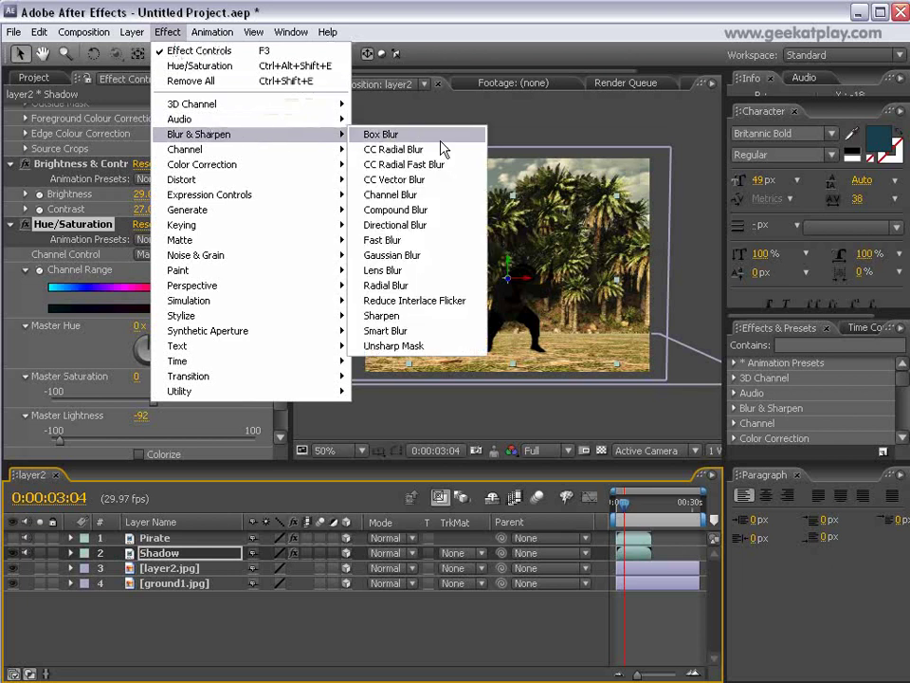
{"action": "left_click", "coordinate": [426, 240]}
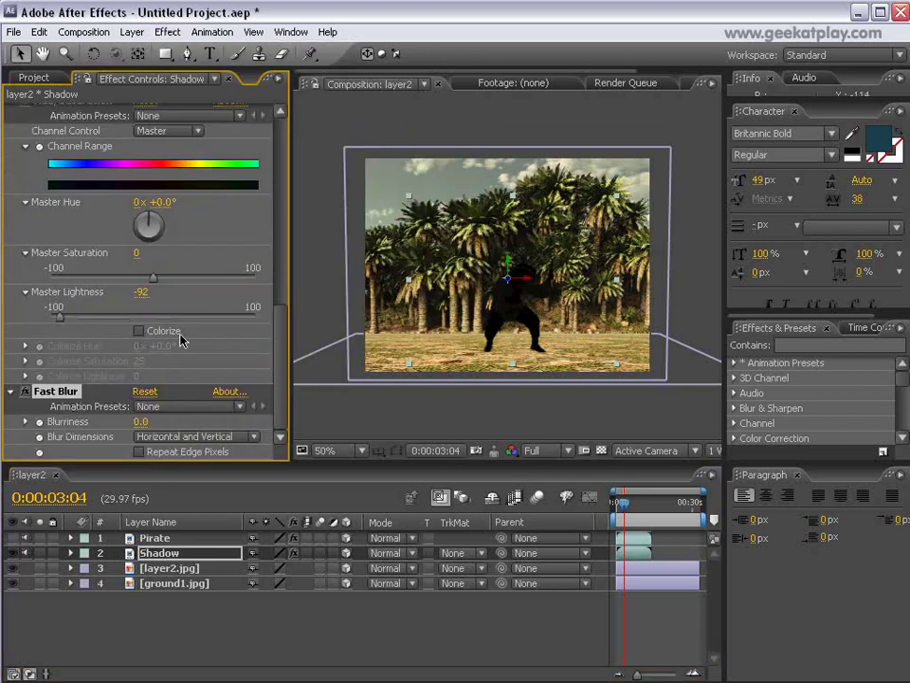
{"action": "left_click_drag", "start_coordinate": [141, 422], "coordinate": [167, 423]}
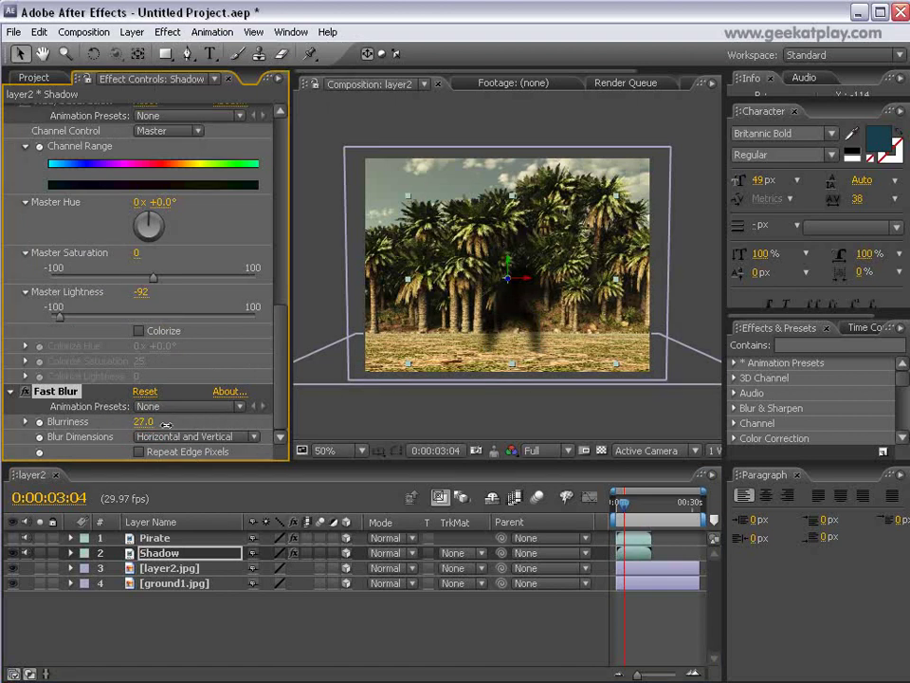
Step: Rotate the 3D Shadow layer flat and drag it down onto the sand
{"action": "key", "text": "w"}
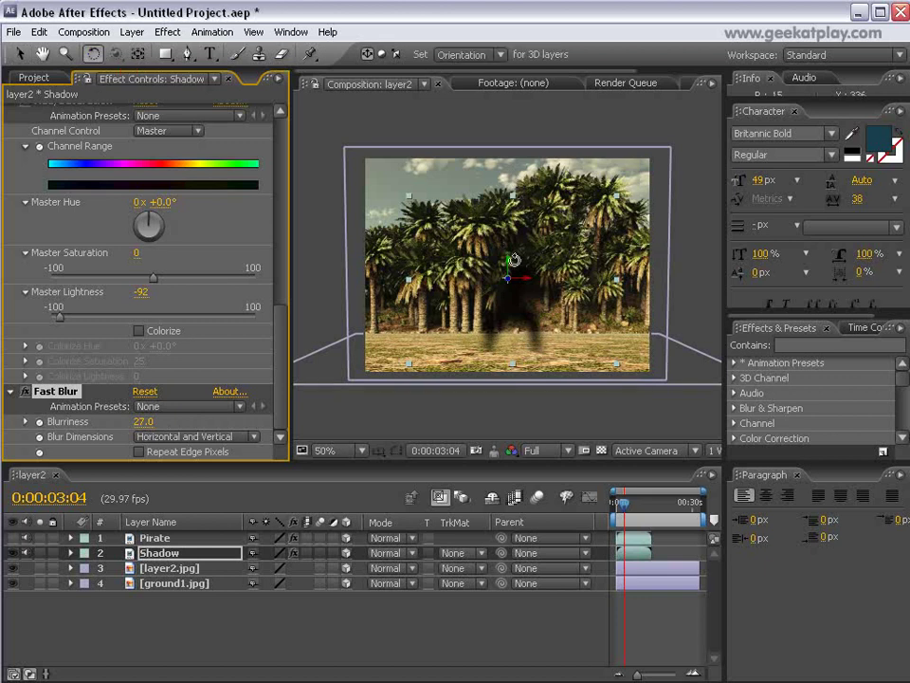
{"action": "left_click_drag", "start_coordinate": [525, 280], "coordinate": [529, 241]}
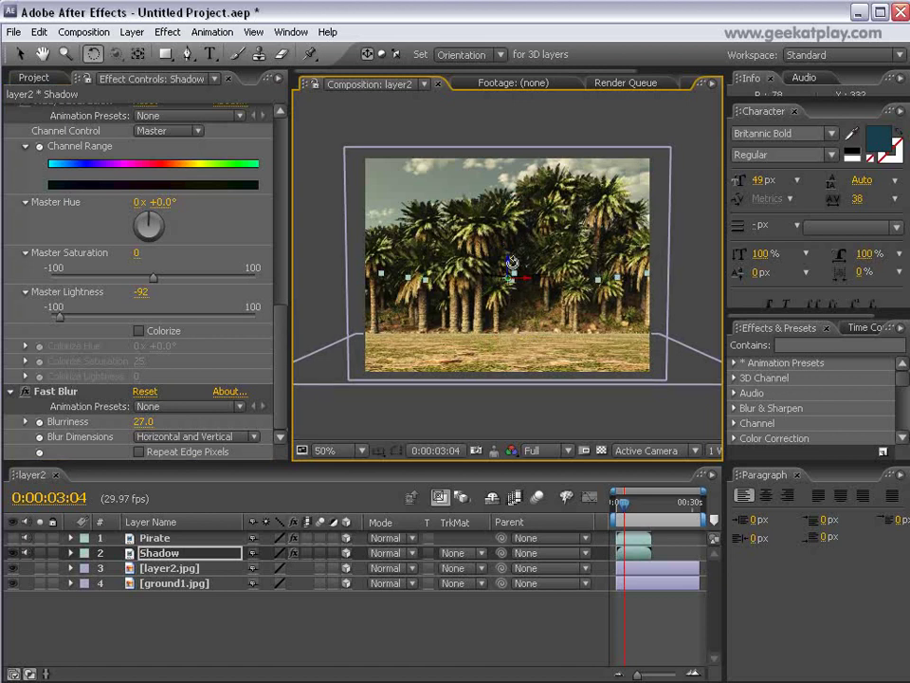
{"action": "left_click", "coordinate": [19, 53]}
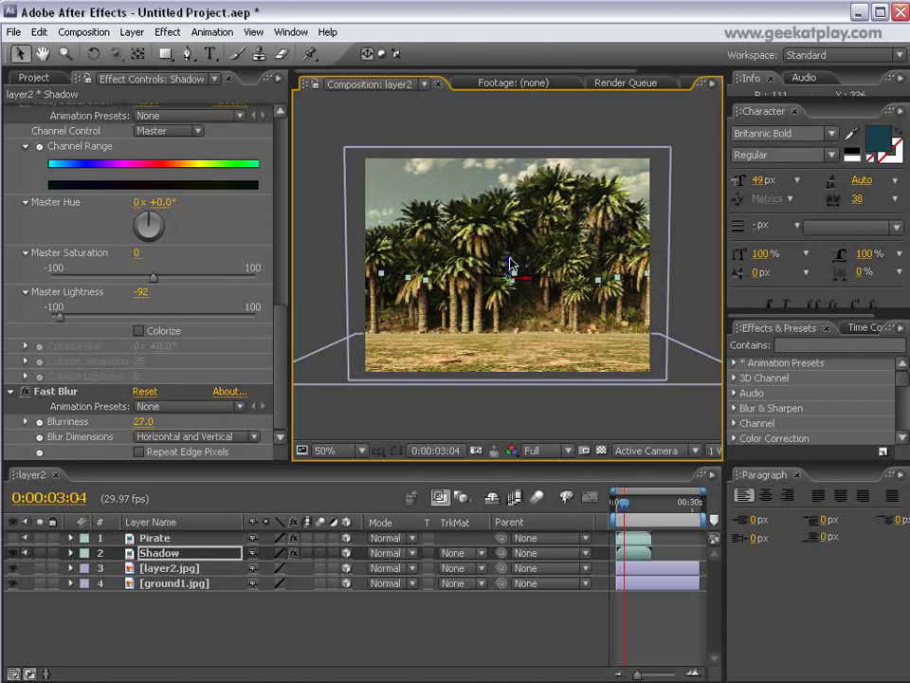
{"action": "left_click", "coordinate": [509, 267]}
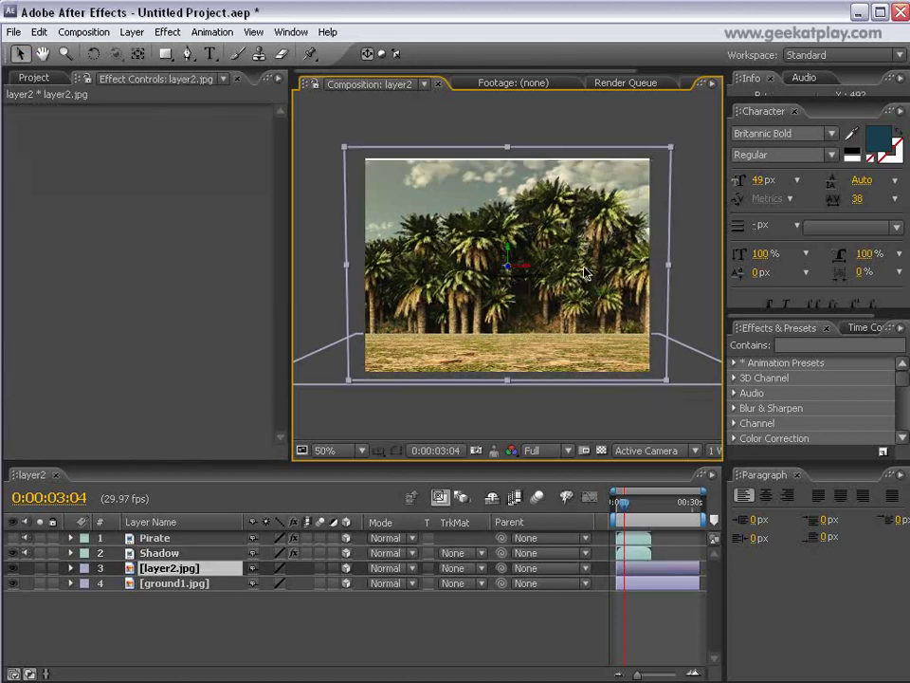
{"action": "left_click", "coordinate": [512, 267]}
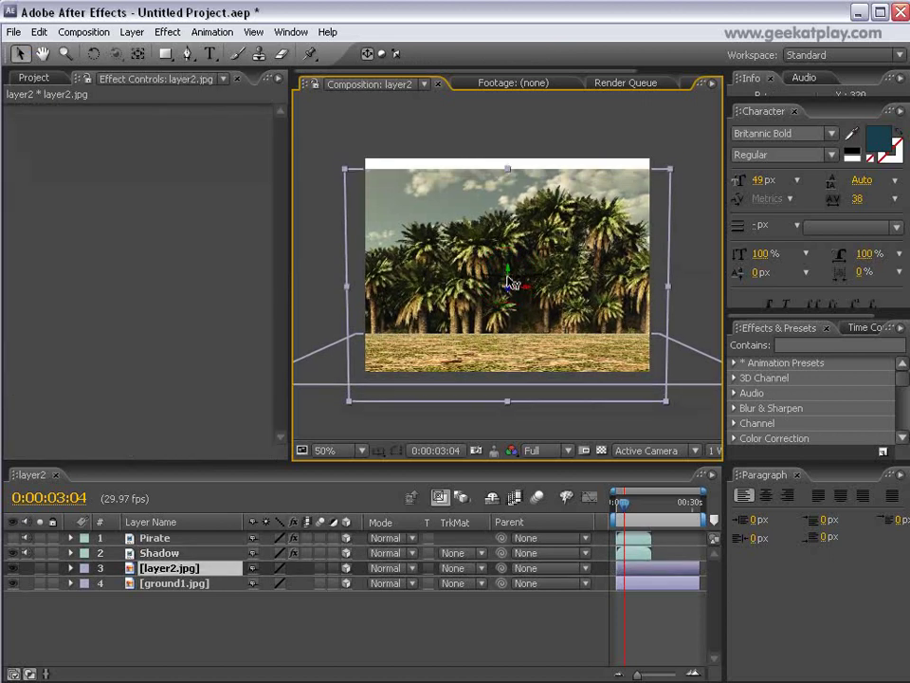
{"action": "left_click", "coordinate": [438, 350]}
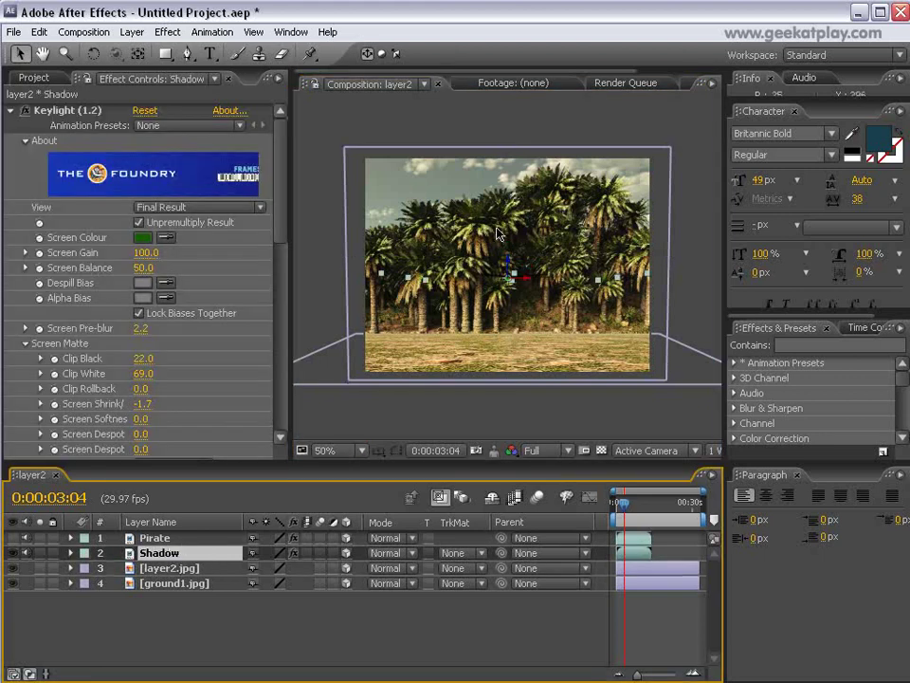
{"action": "left_click_drag", "start_coordinate": [512, 273], "coordinate": [510, 343]}
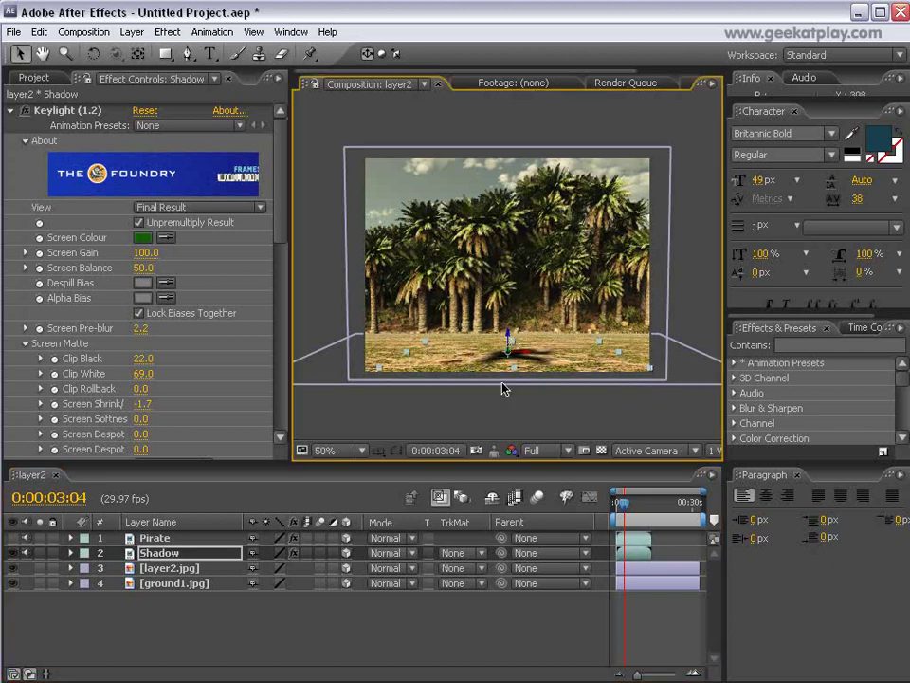
{"action": "left_click_drag", "start_coordinate": [513, 352], "coordinate": [517, 339]}
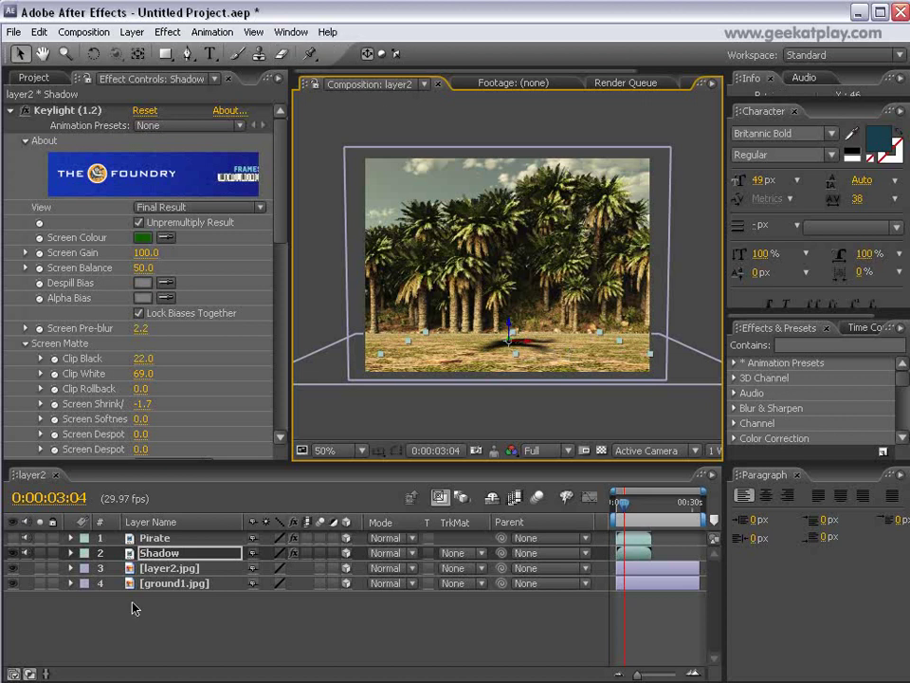
Step: Add a Linear Wipe to Shadow (178°, 59% completion, 240 feather) and unhide Pirate
{"action": "left_click", "coordinate": [167, 31]}
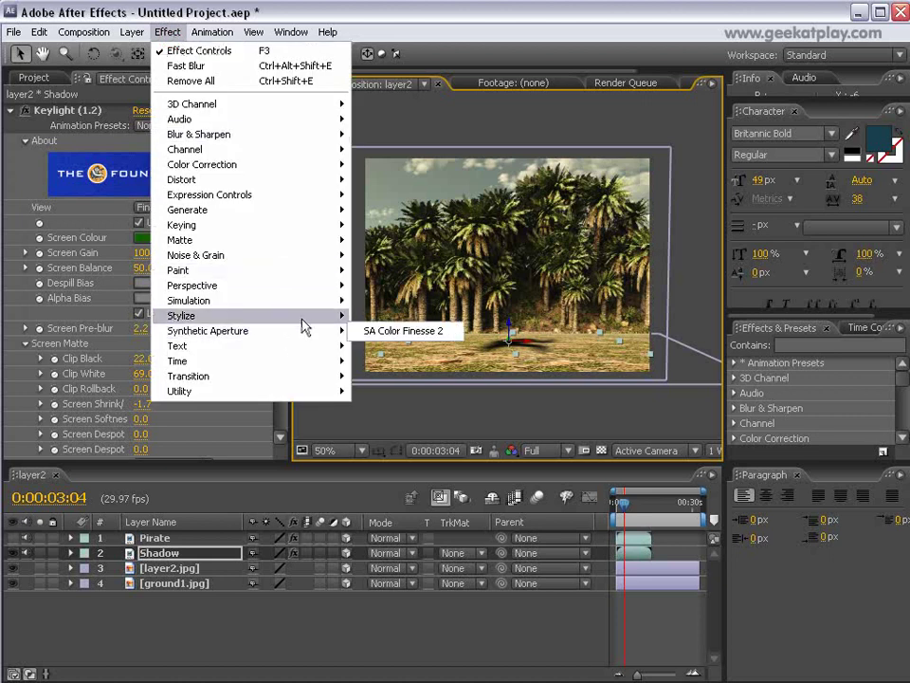
{"action": "mouse_move", "coordinate": [290, 386]}
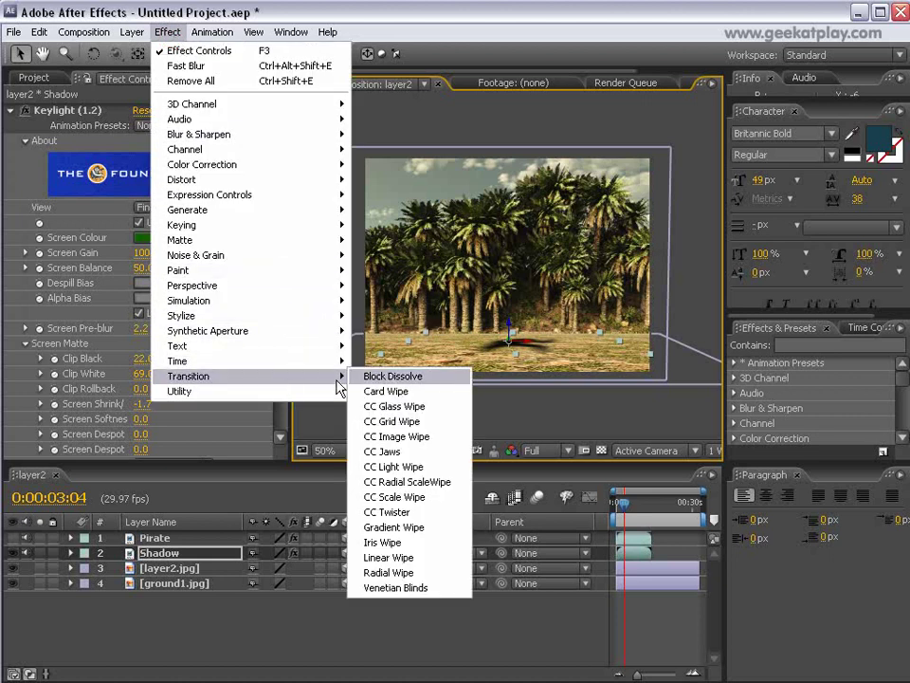
{"action": "left_click", "coordinate": [429, 559]}
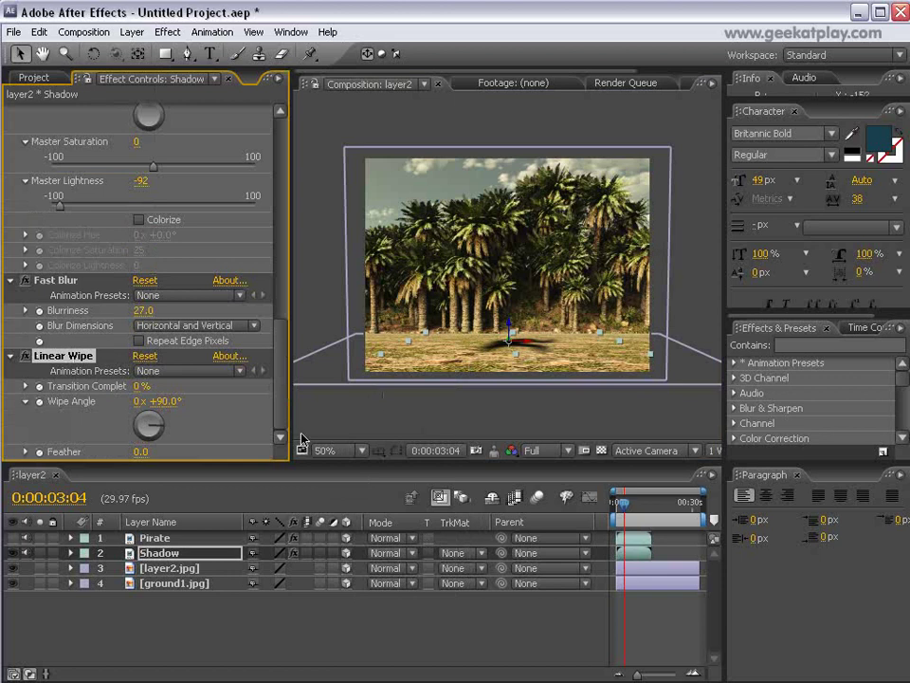
{"action": "left_click_drag", "start_coordinate": [162, 427], "coordinate": [152, 452]}
{"action": "left_click", "coordinate": [139, 386]}
{"action": "left_click_drag", "start_coordinate": [139, 386], "coordinate": [161, 386]}
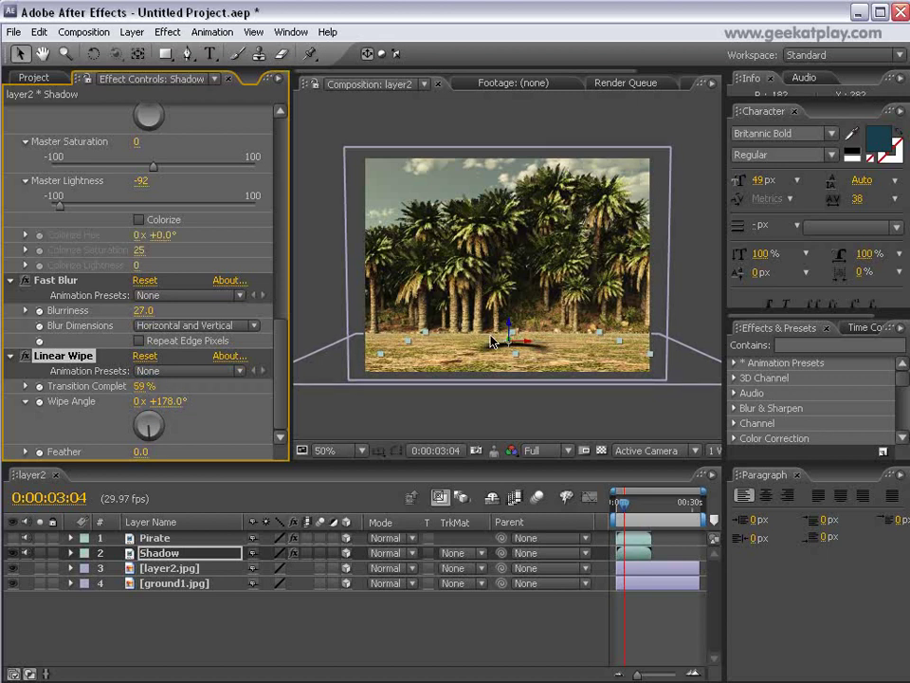
{"action": "left_click_drag", "start_coordinate": [139, 454], "coordinate": [237, 454]}
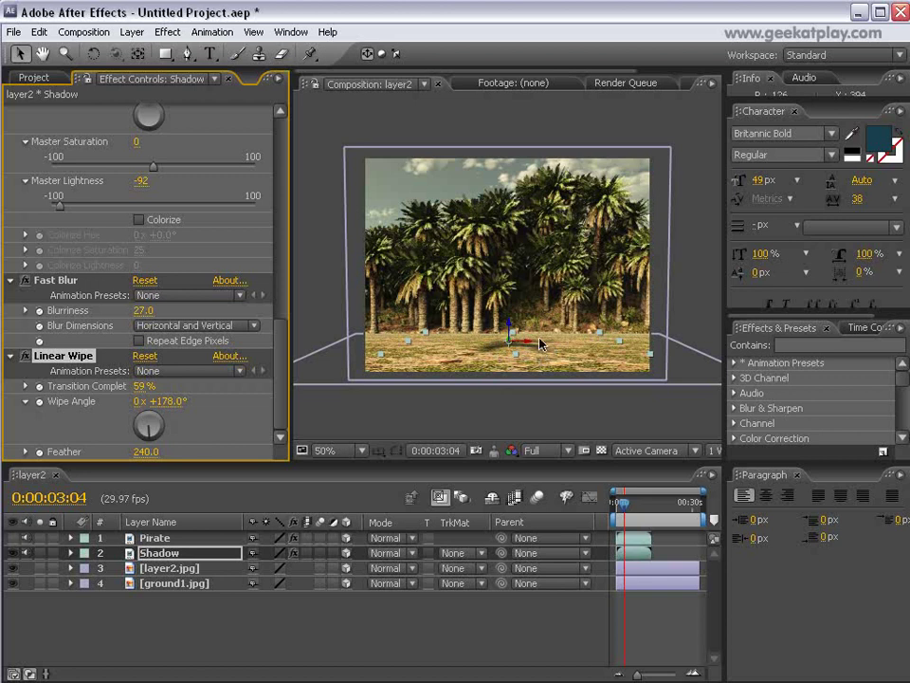
{"action": "left_click", "coordinate": [13, 538]}
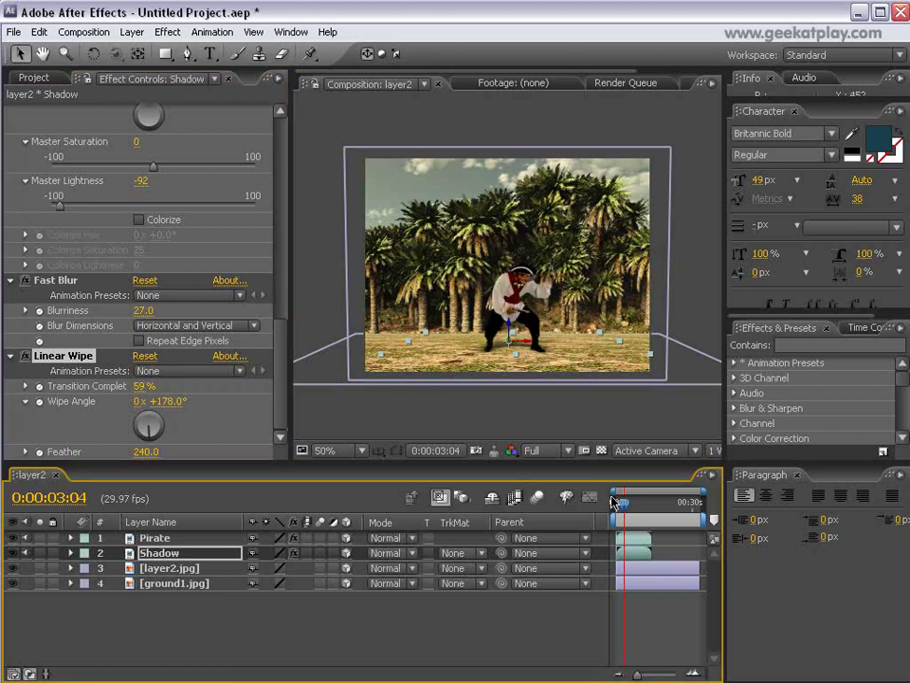
Step: Scrub the timeline to review the pirate's dance with its faded shadow
{"action": "left_click_drag", "start_coordinate": [622, 512], "coordinate": [651, 515]}
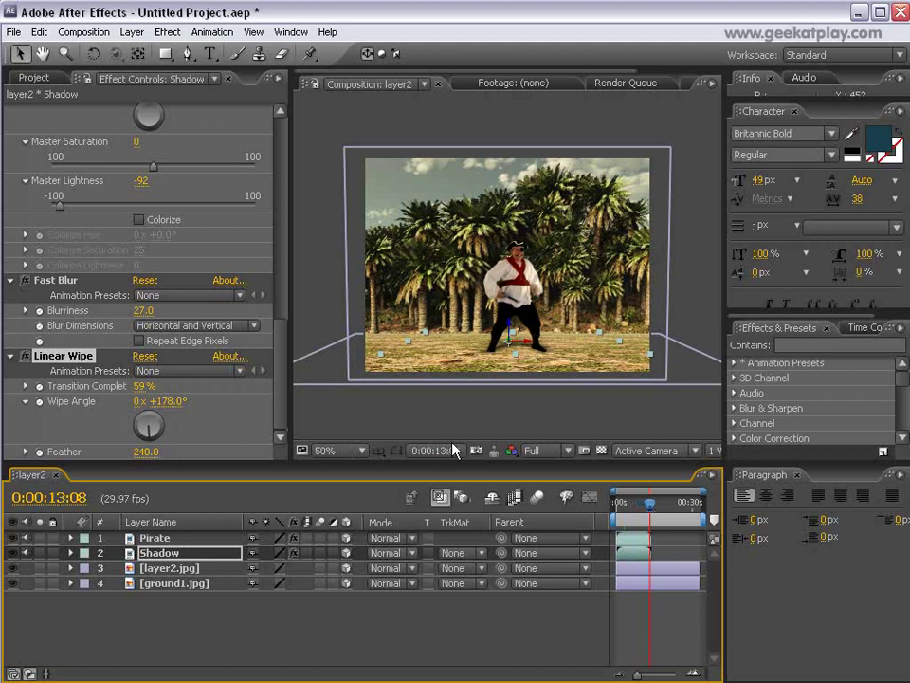
{"action": "left_click", "coordinate": [80, 32]}
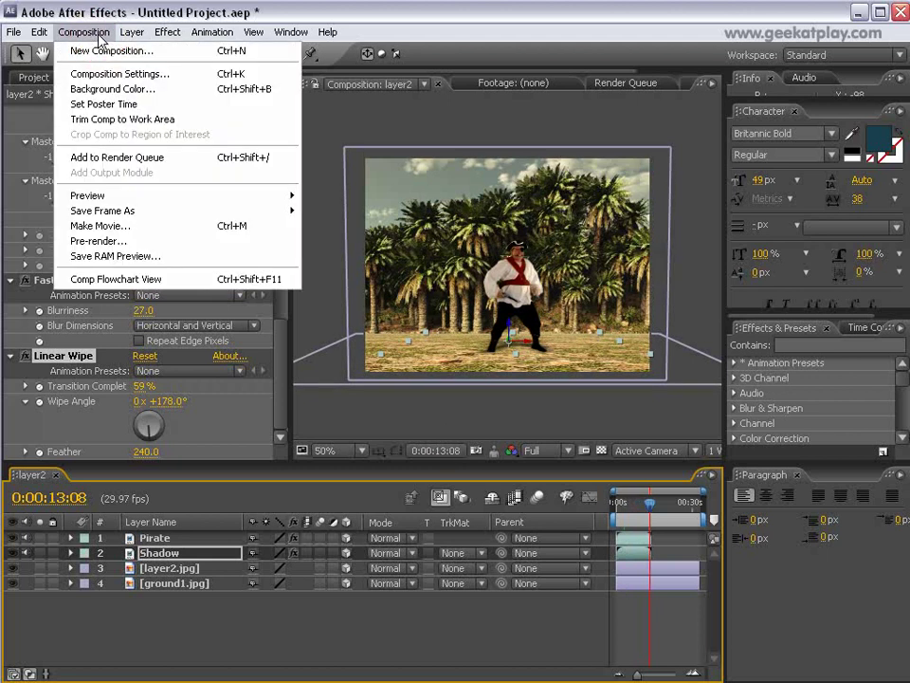
Step: Set the composition duration to 0:00:13:09 and scrub the shortened timeline
{"action": "left_click", "coordinate": [134, 73]}
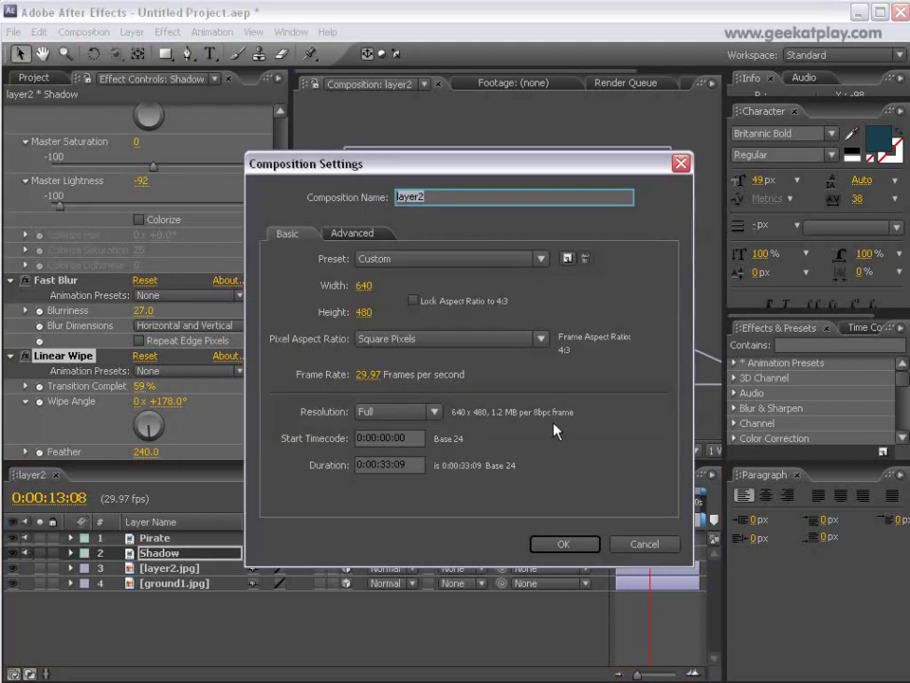
{"action": "left_click", "coordinate": [379, 464]}
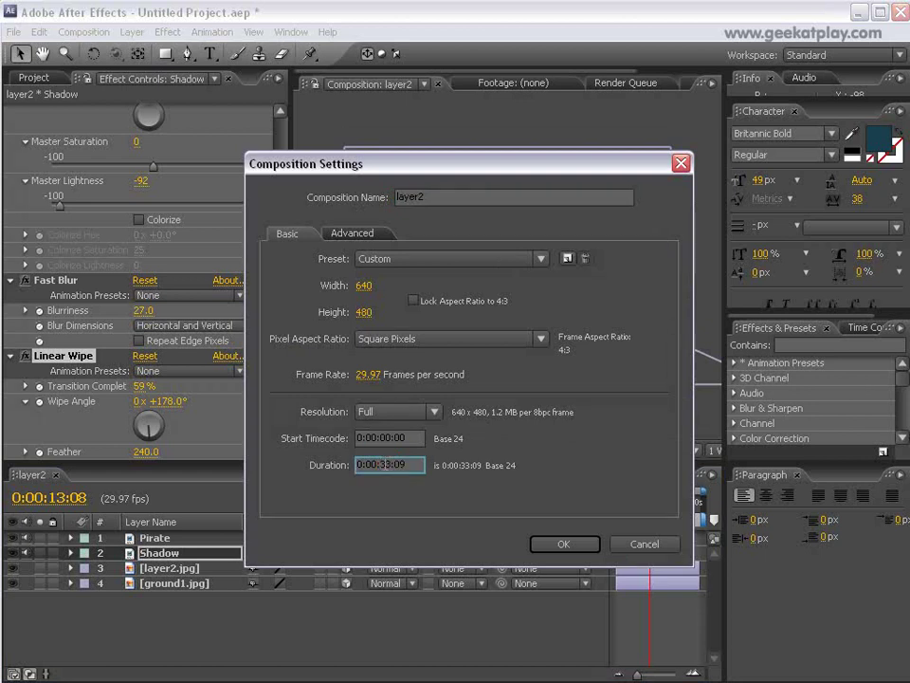
{"action": "type", "text": "1309"}
{"action": "left_click", "coordinate": [567, 548]}
{"action": "left_click_drag", "start_coordinate": [712, 518], "coordinate": [651, 512]}
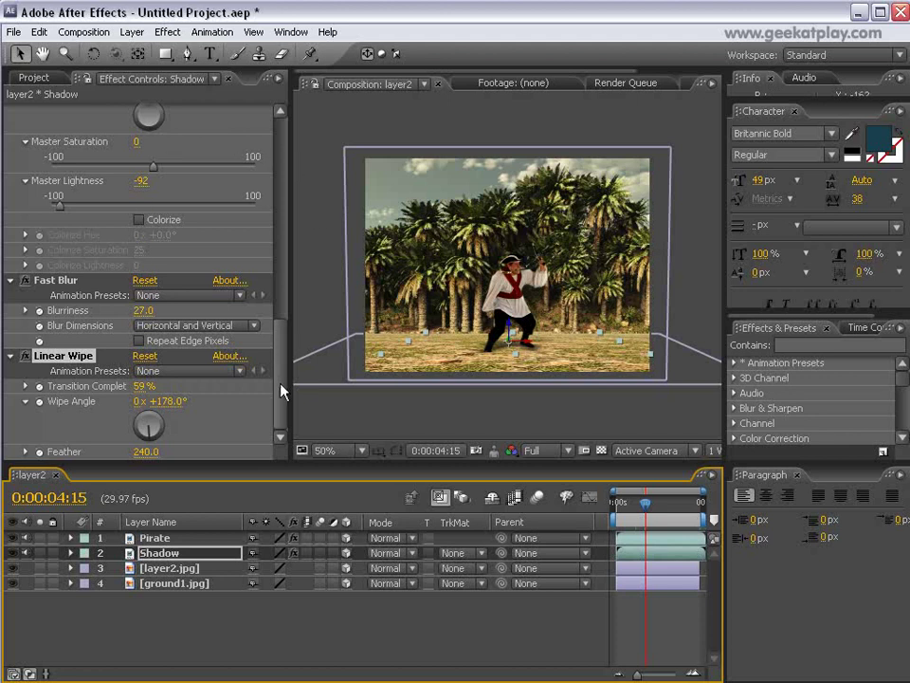
Step: Add layer1.jpg and its matte layer1_a.jpg to the timeline as 3D layers
{"action": "left_click", "coordinate": [30, 76]}
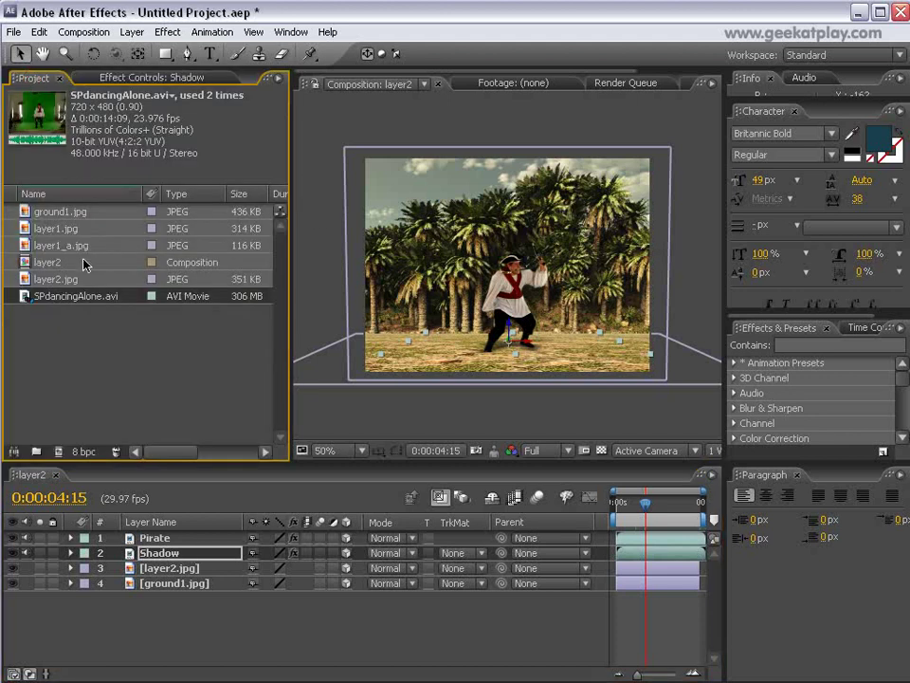
{"action": "left_click_drag", "start_coordinate": [67, 231], "coordinate": [188, 605]}
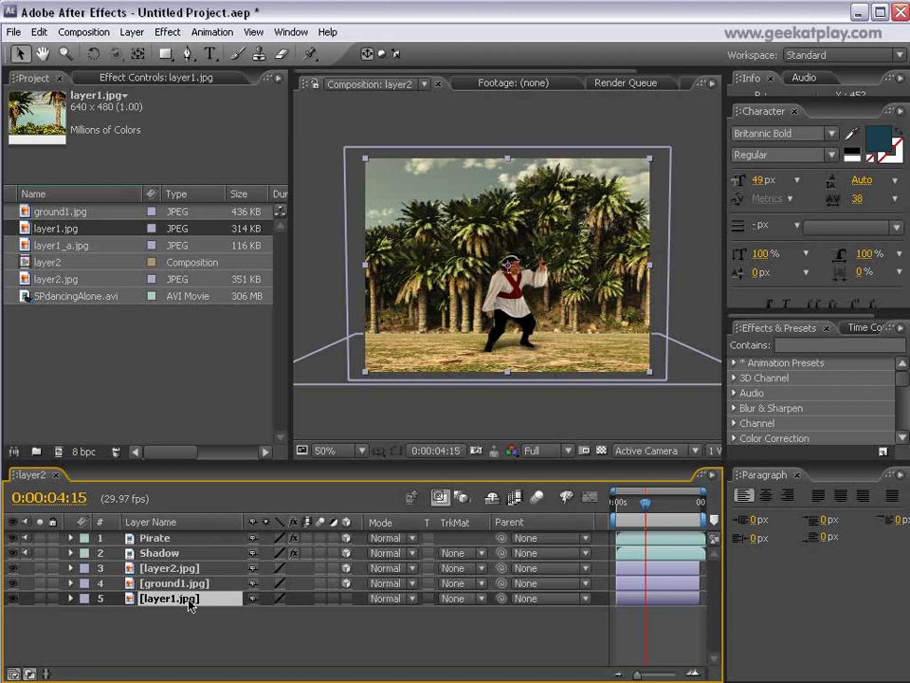
{"action": "left_click", "coordinate": [346, 598]}
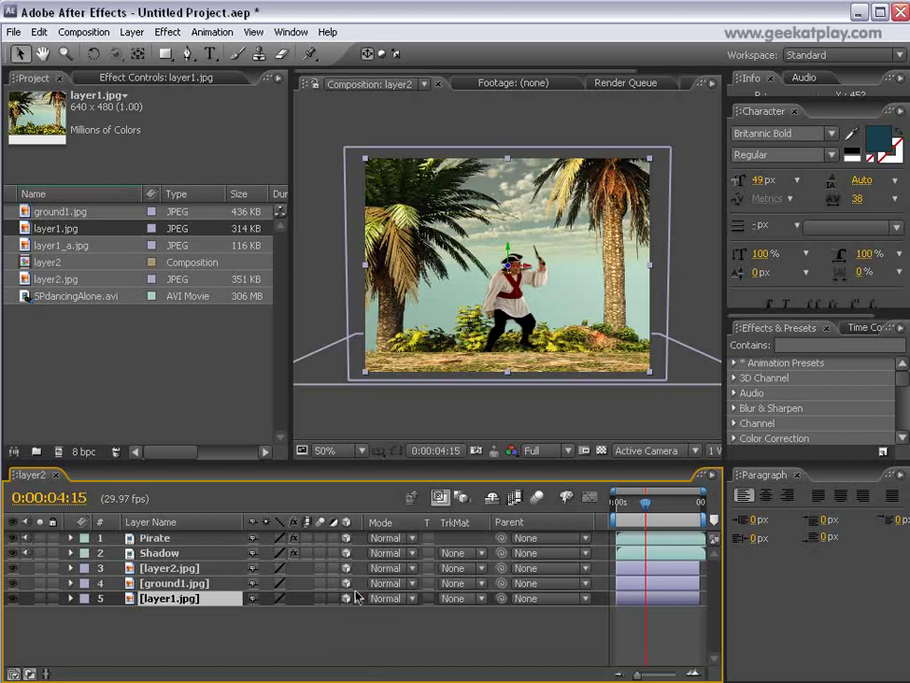
{"action": "left_click_drag", "start_coordinate": [66, 245], "coordinate": [171, 600]}
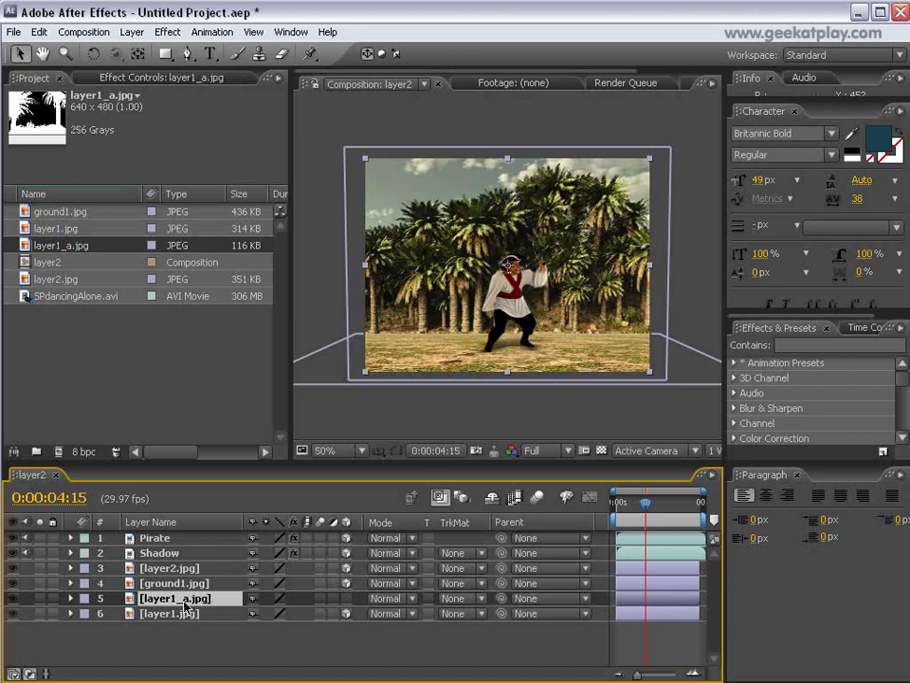
{"action": "left_click", "coordinate": [346, 599]}
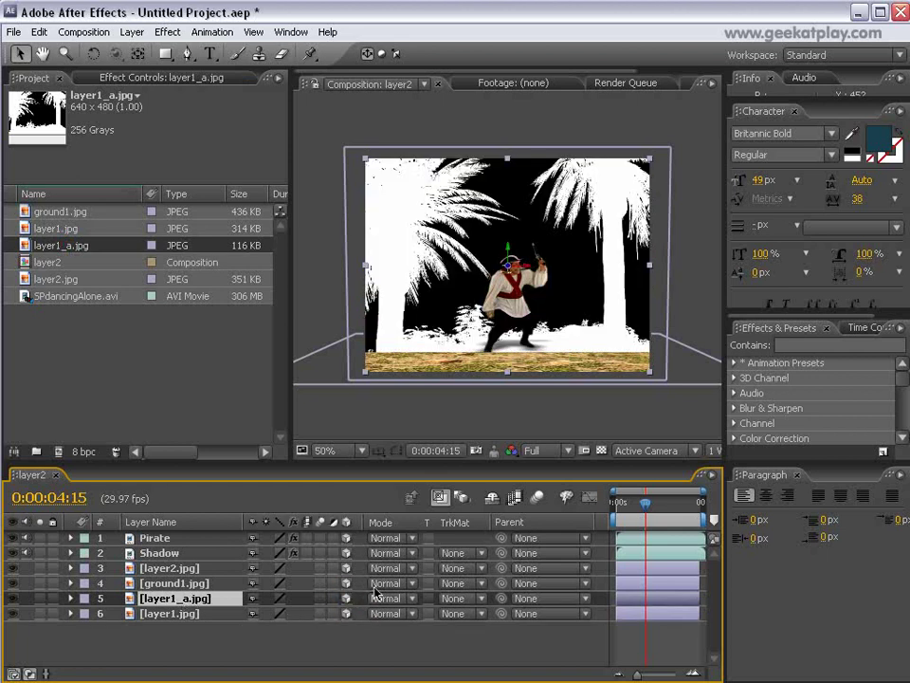
Step: Make layer1_a.jpg a Luma matte for layer1.jpg and scale up the foreground palms
{"action": "left_click", "coordinate": [481, 616]}
{"action": "left_click", "coordinate": [451, 664]}
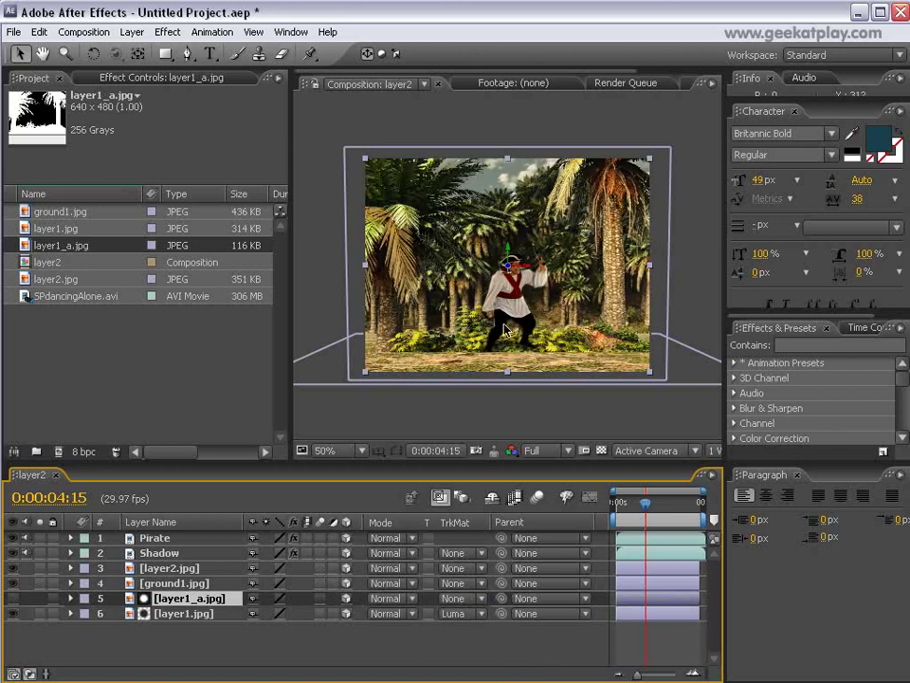
{"action": "left_click", "coordinate": [221, 615]}
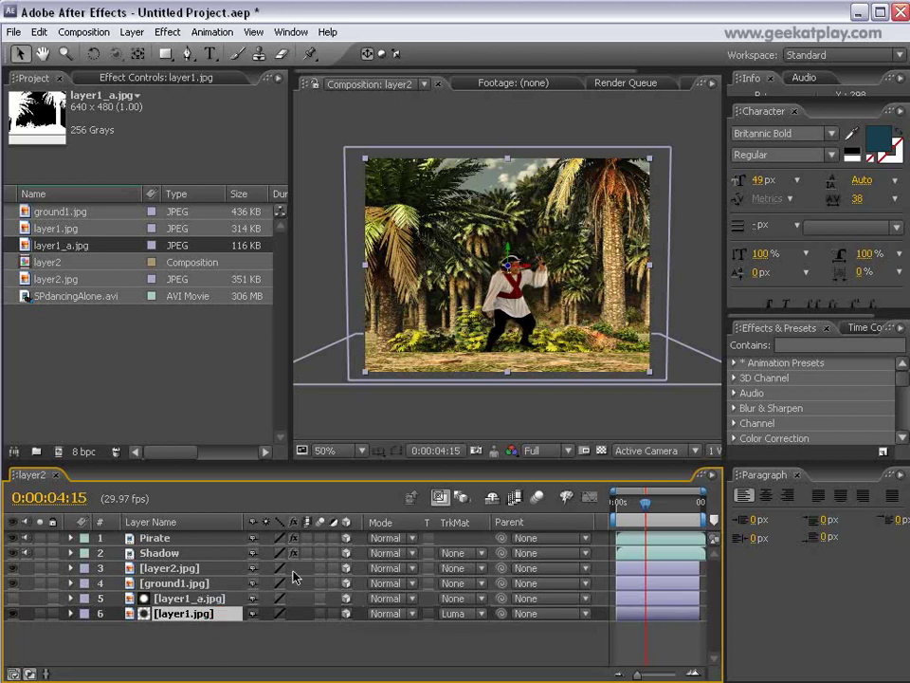
{"action": "left_click_drag", "start_coordinate": [510, 271], "coordinate": [503, 211]}
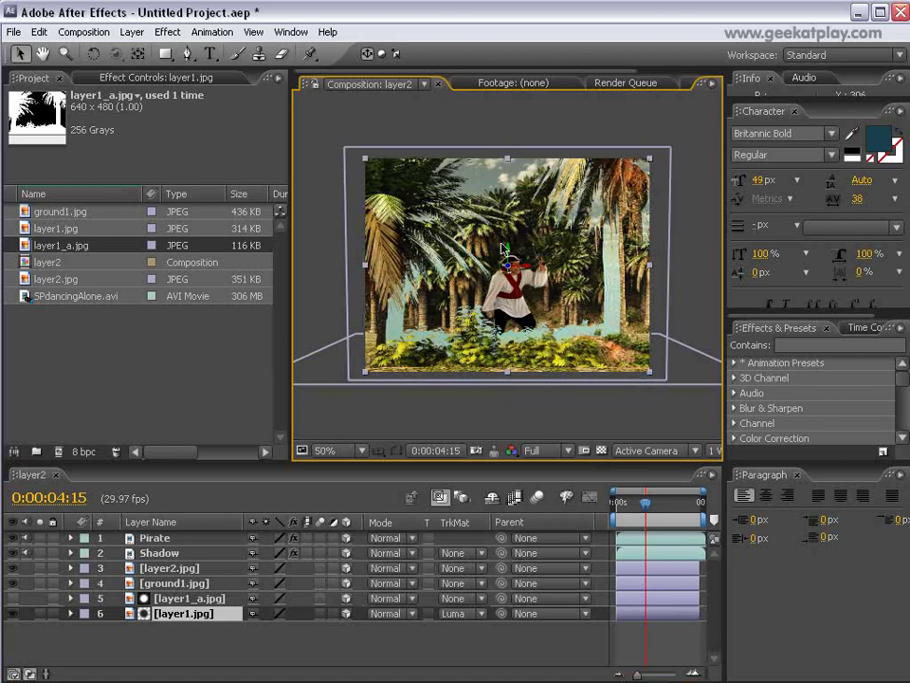
{"action": "key", "text": "ctrl+z"}
{"action": "left_click", "coordinate": [186, 604]}
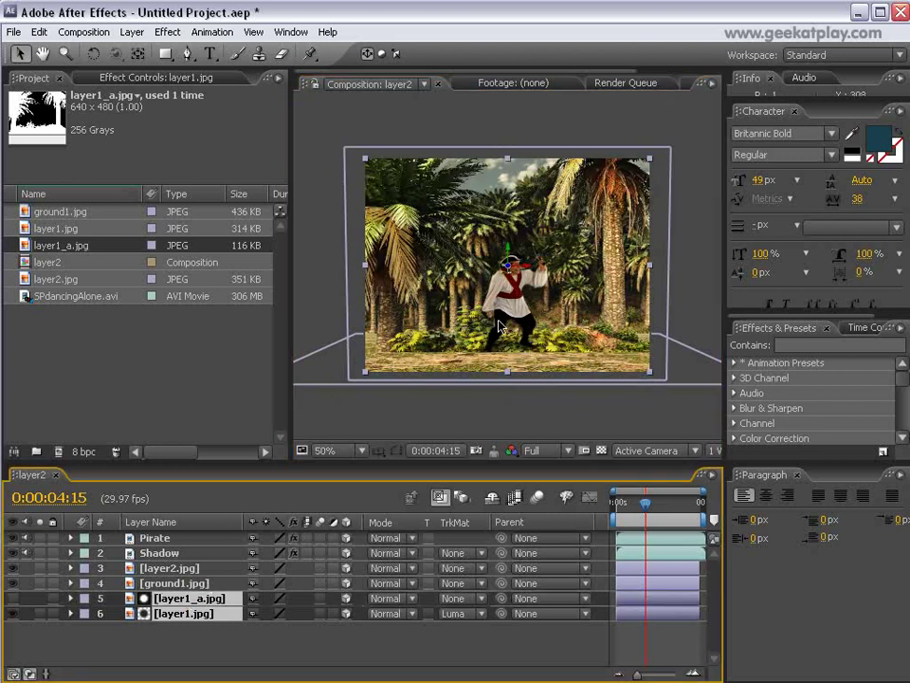
{"action": "left_click_drag", "start_coordinate": [509, 269], "coordinate": [533, 342]}
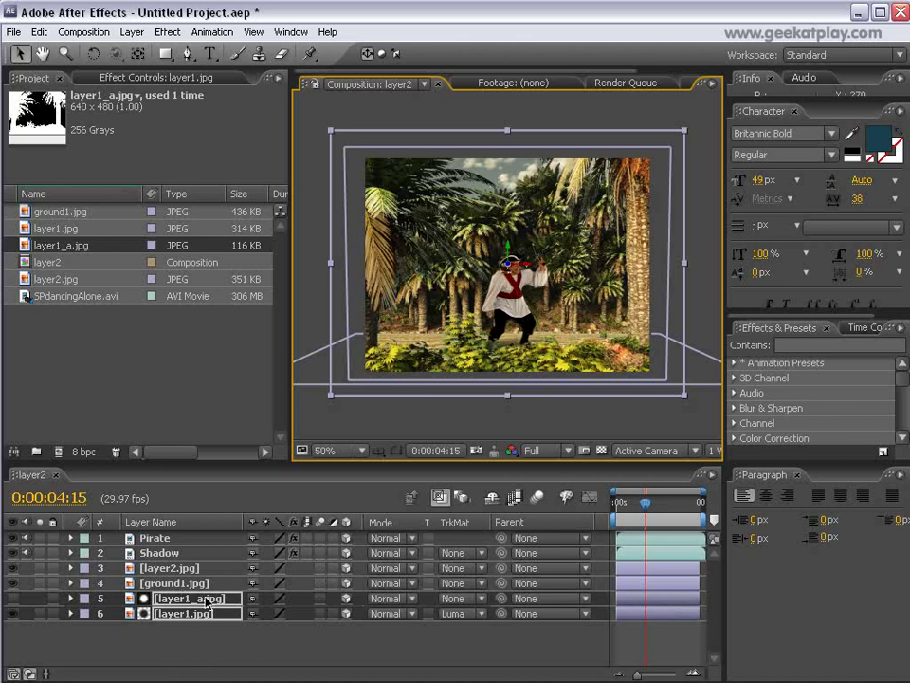
Step: Browse the Composition, Layer and Edit menus for a way to nest layers
{"action": "left_click", "coordinate": [85, 32]}
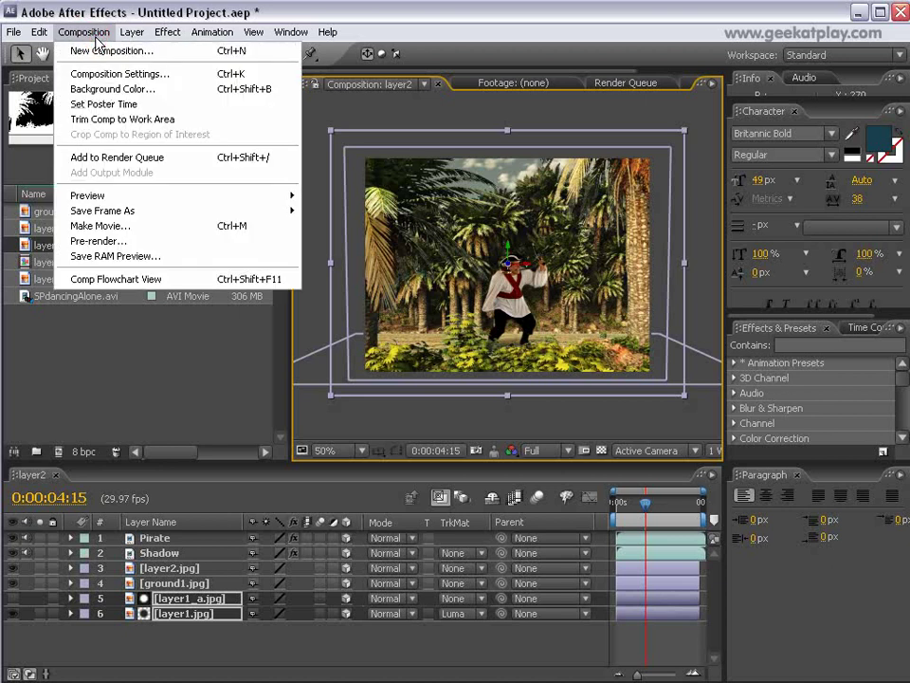
{"action": "mouse_move", "coordinate": [134, 34]}
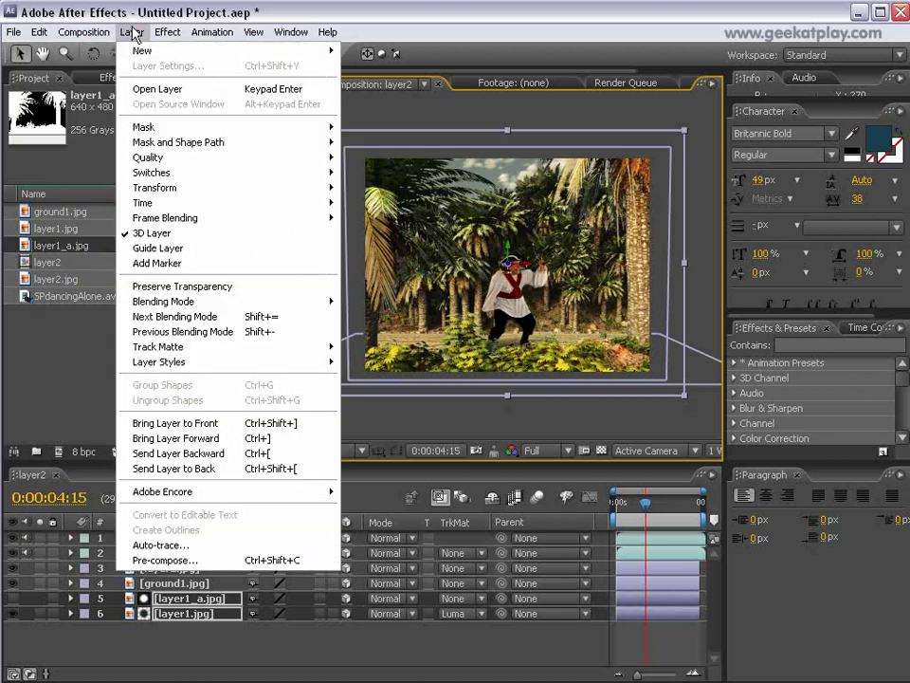
{"action": "mouse_move", "coordinate": [39, 34]}
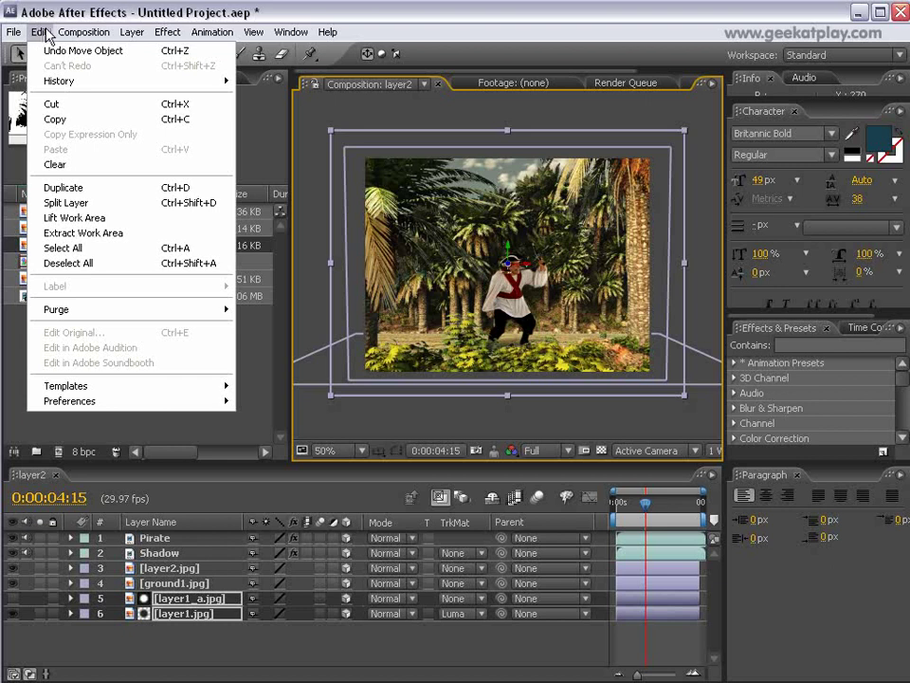
{"action": "mouse_move", "coordinate": [91, 38]}
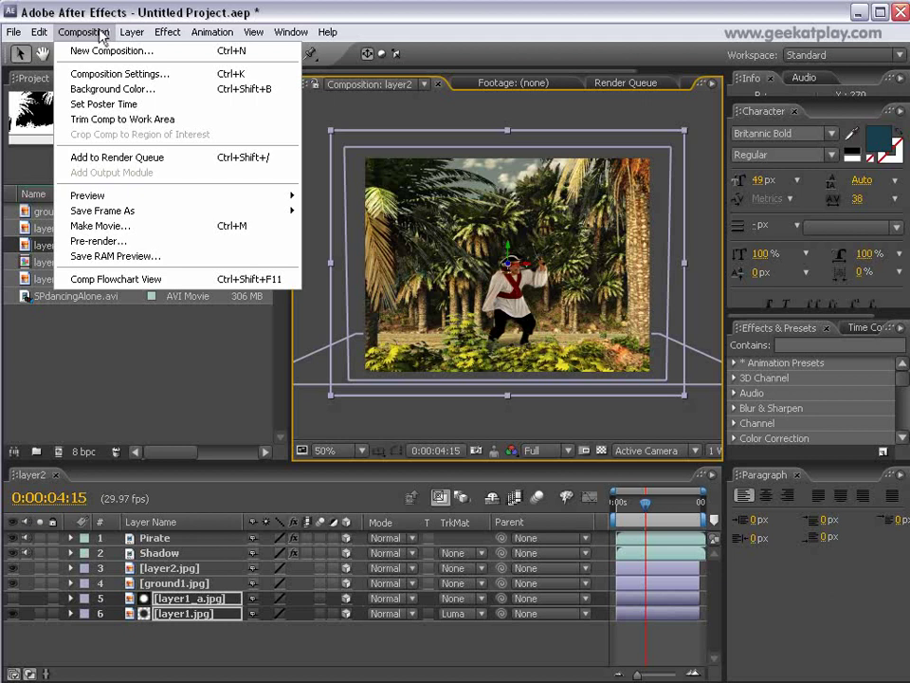
Step: Pre-compose the two tree layers into a new composition named frontview
{"action": "key", "text": "Escape"}
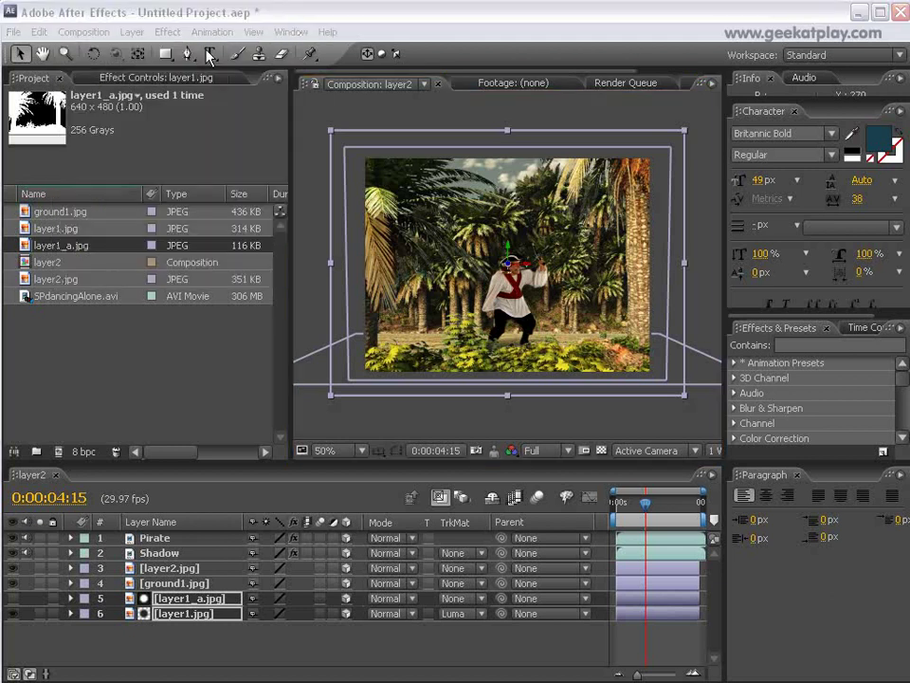
{"action": "left_click", "coordinate": [132, 32]}
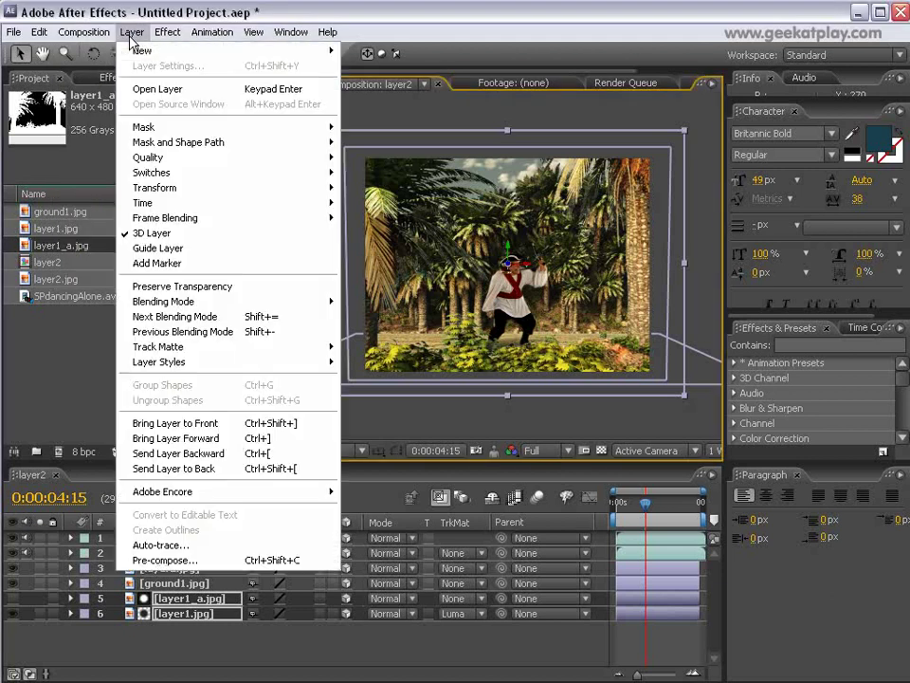
{"action": "left_click", "coordinate": [216, 568]}
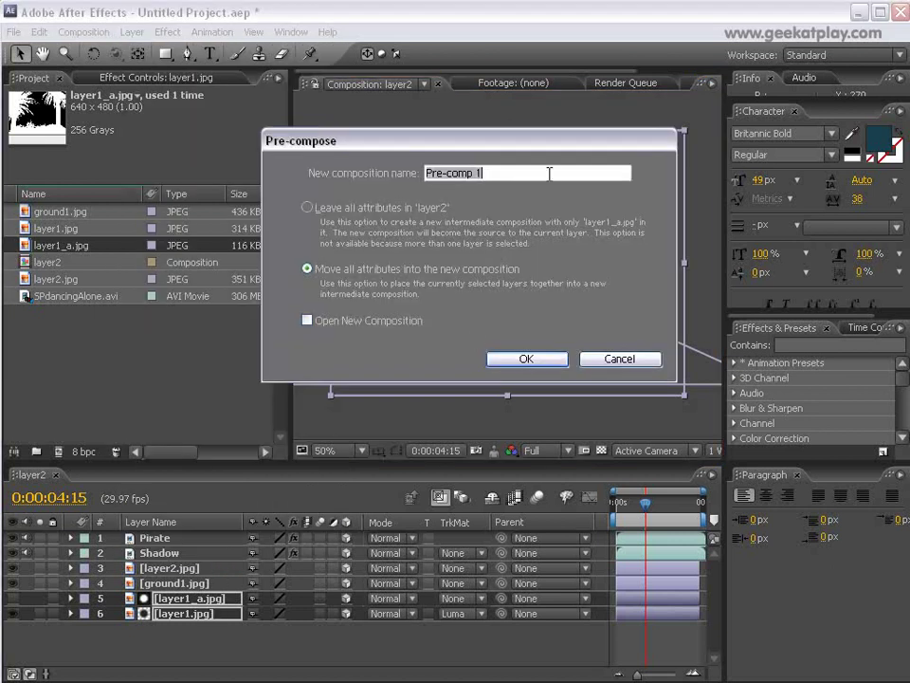
{"action": "type", "text": "frontview"}
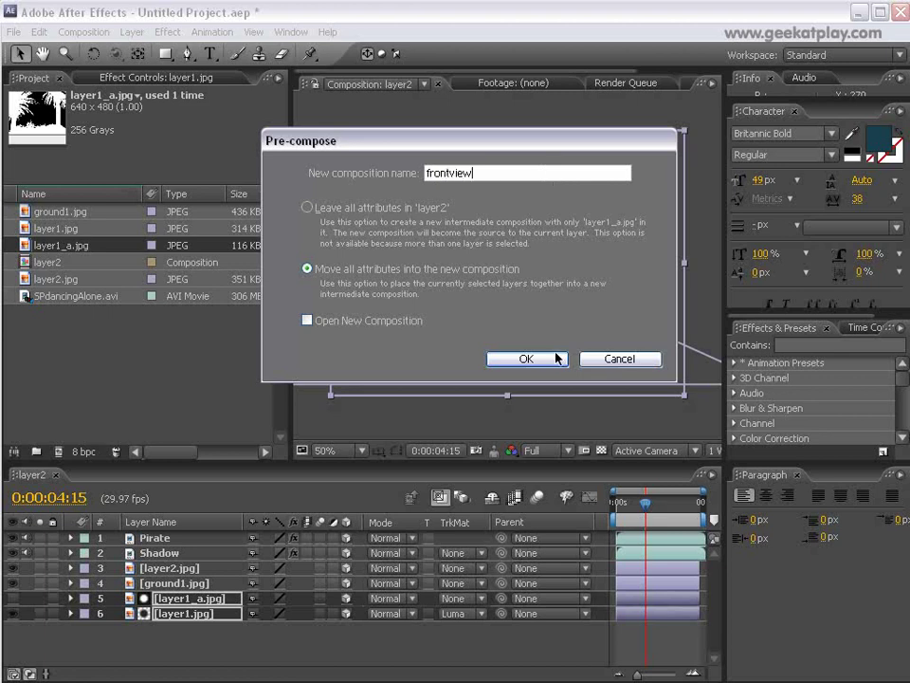
{"action": "left_click", "coordinate": [491, 358]}
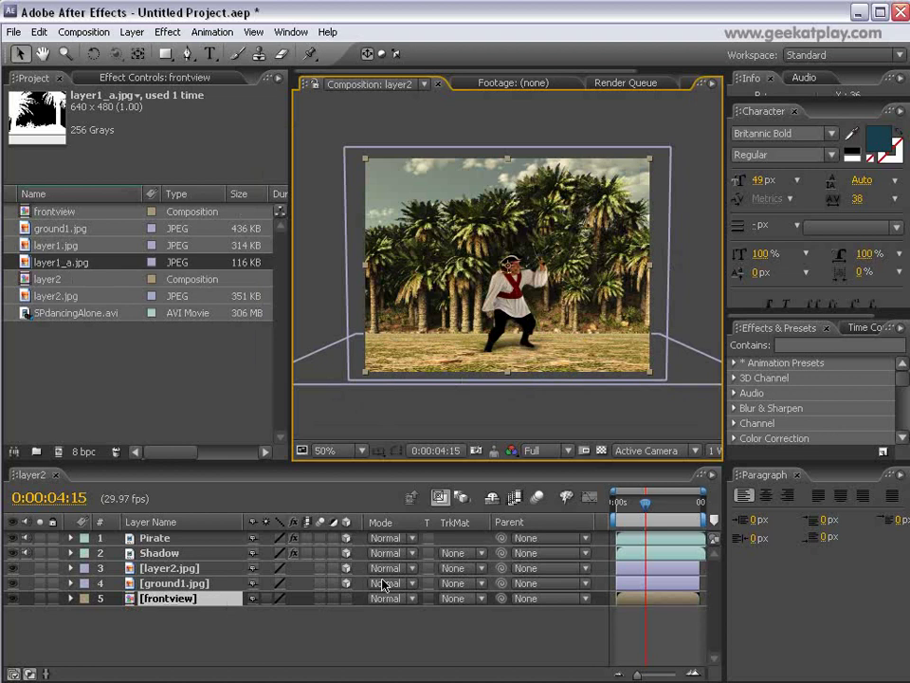
Step: Move the frontview layer to the top of the layer stack and make it a 3D layer
{"action": "mouse_move", "coordinate": [650, 520]}
{"action": "left_mouse_down"}
{"action": "mouse_move", "coordinate": [616, 520]}
{"action": "mouse_move", "coordinate": [638, 516]}
{"action": "left_mouse_up"}
{"action": "left_click_drag", "start_coordinate": [232, 601], "coordinate": [223, 537]}
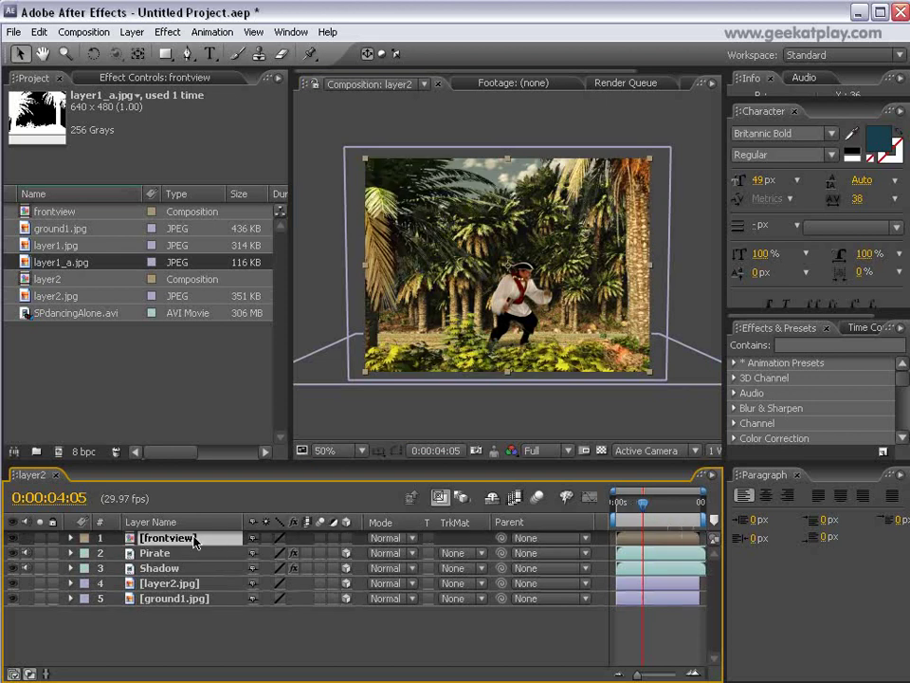
{"action": "left_click", "coordinate": [346, 537]}
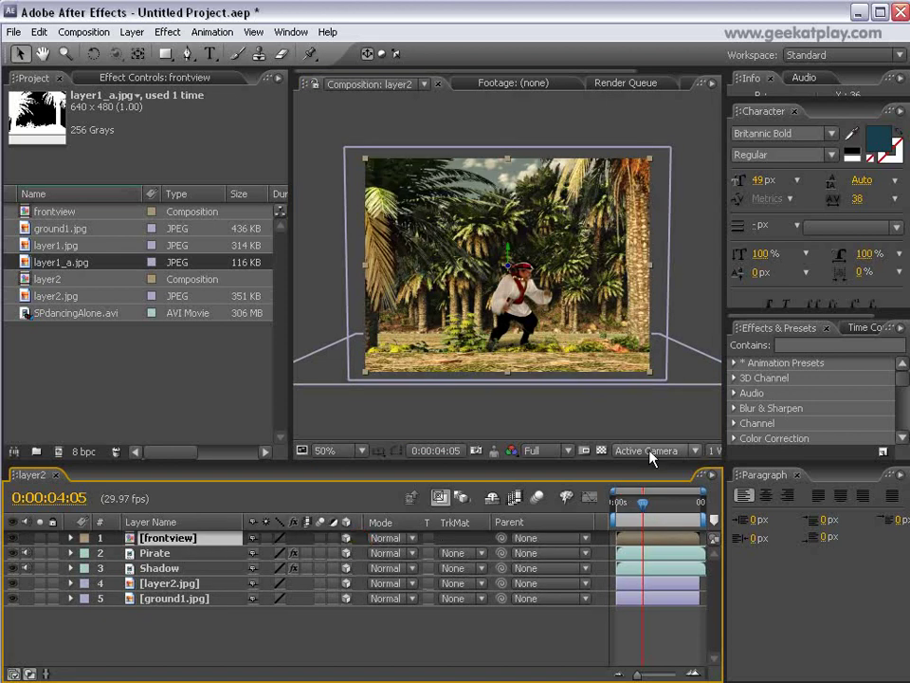
Step: Bring frontview closer to the camera, then shrink and reposition it in front of the pirate
{"action": "left_click_drag", "start_coordinate": [510, 270], "coordinate": [510, 245]}
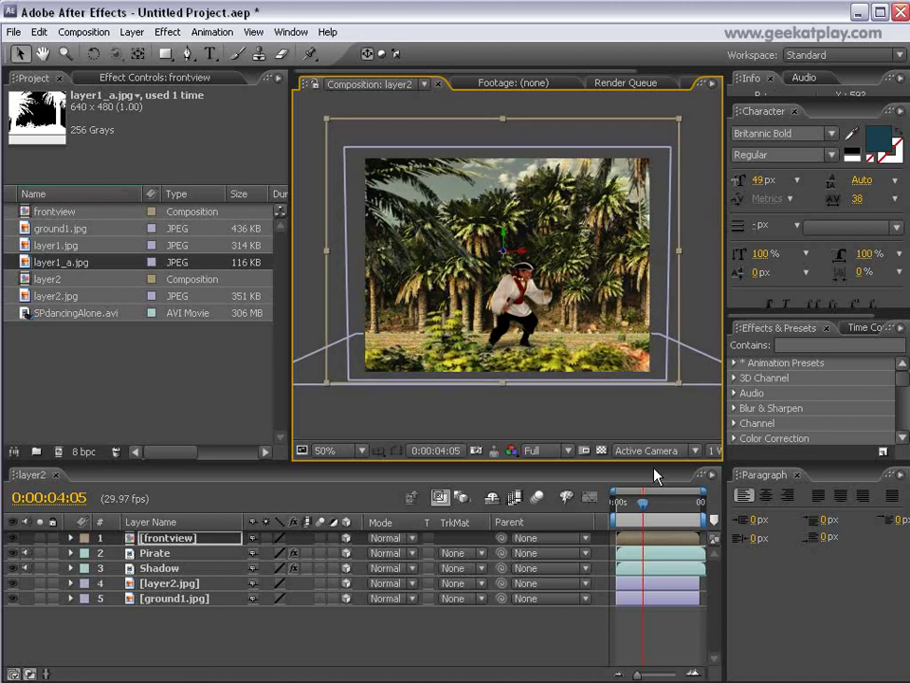
{"action": "mouse_move", "coordinate": [641, 501]}
{"action": "left_mouse_down"}
{"action": "mouse_move", "coordinate": [621, 507]}
{"action": "mouse_move", "coordinate": [650, 501]}
{"action": "mouse_move", "coordinate": [641, 502]}
{"action": "left_mouse_up"}
{"action": "left_click_drag", "start_coordinate": [680, 122], "coordinate": [662, 138]}
{"action": "mouse_move", "coordinate": [643, 509]}
{"action": "left_mouse_down"}
{"action": "mouse_move", "coordinate": [620, 512]}
{"action": "mouse_move", "coordinate": [630, 513]}
{"action": "left_mouse_up"}
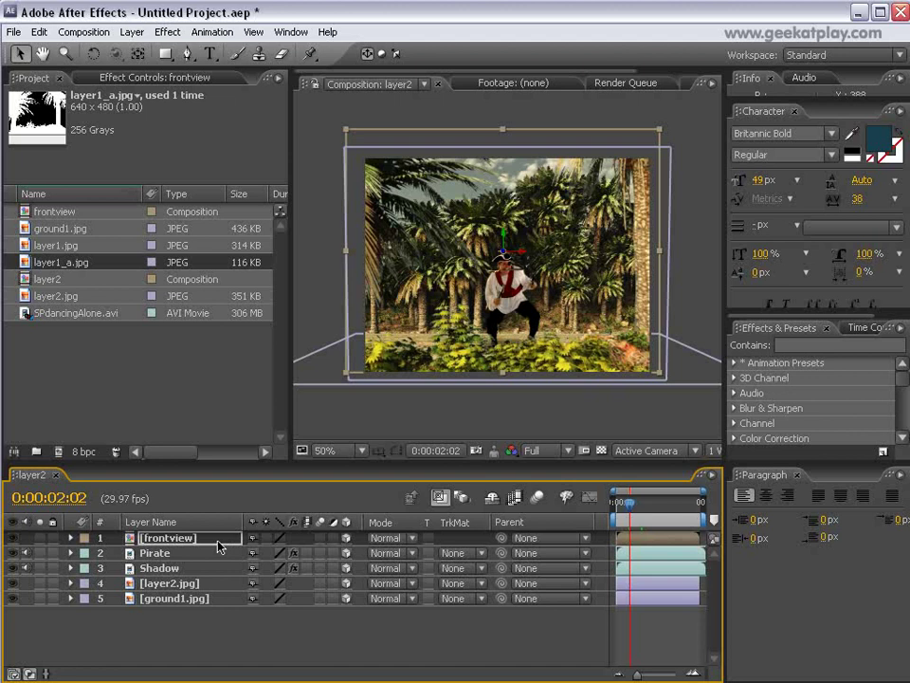
Step: Duplicate the frontview layer and rename the lower copy to shadowtrees
{"action": "key", "text": "ctrl+d"}
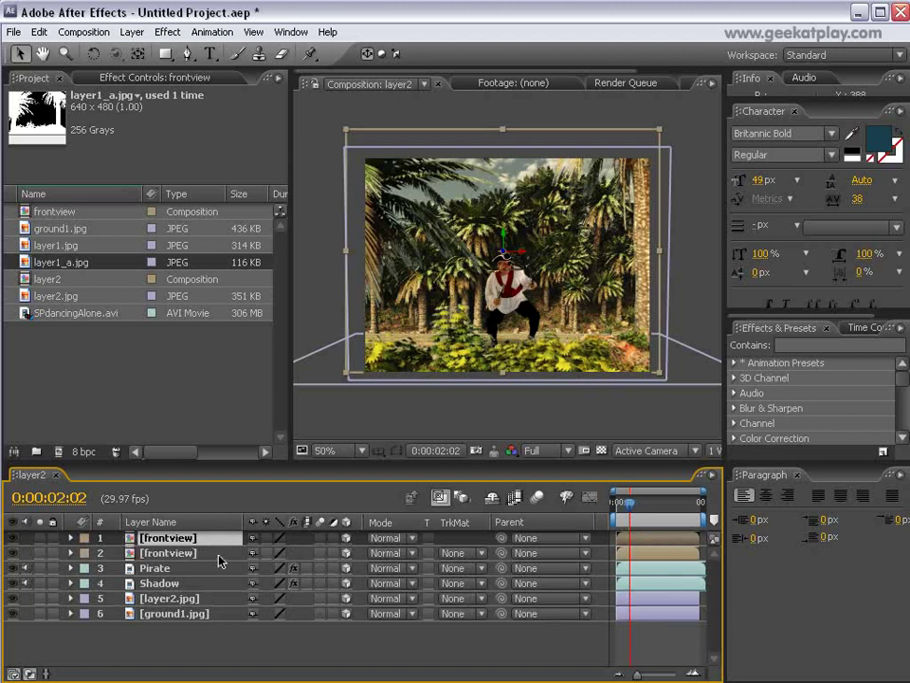
{"action": "left_click", "coordinate": [218, 558]}
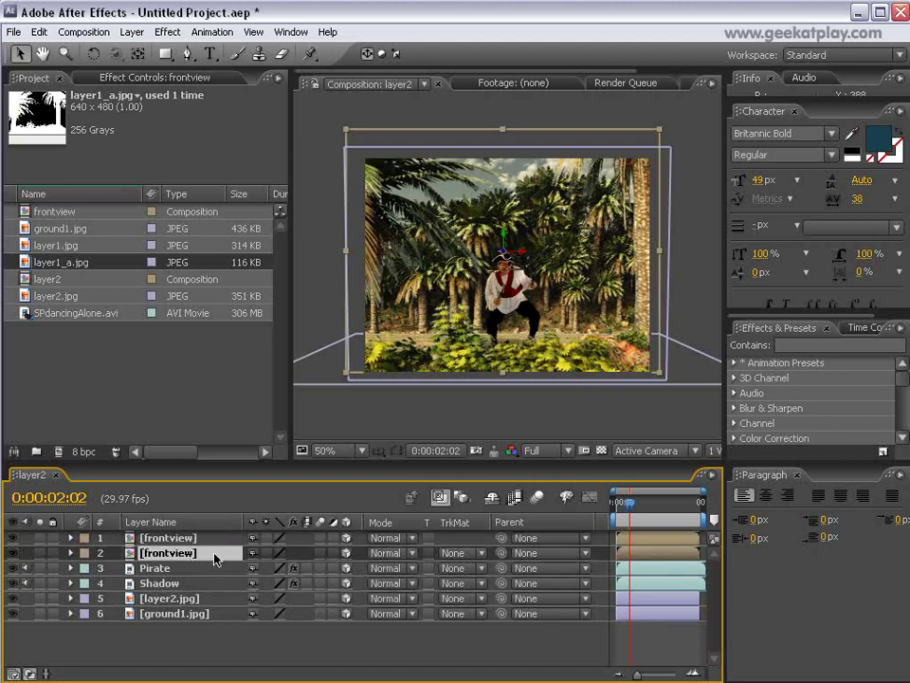
{"action": "key", "text": "Return"}
{"action": "type", "text": "shadowtrees"}
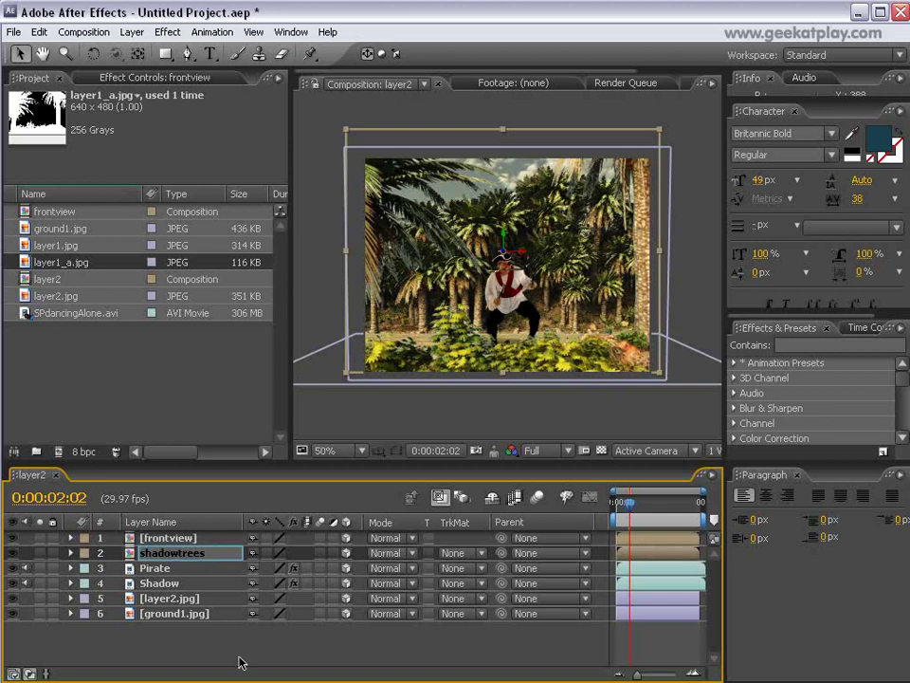
{"action": "left_click", "coordinate": [240, 659]}
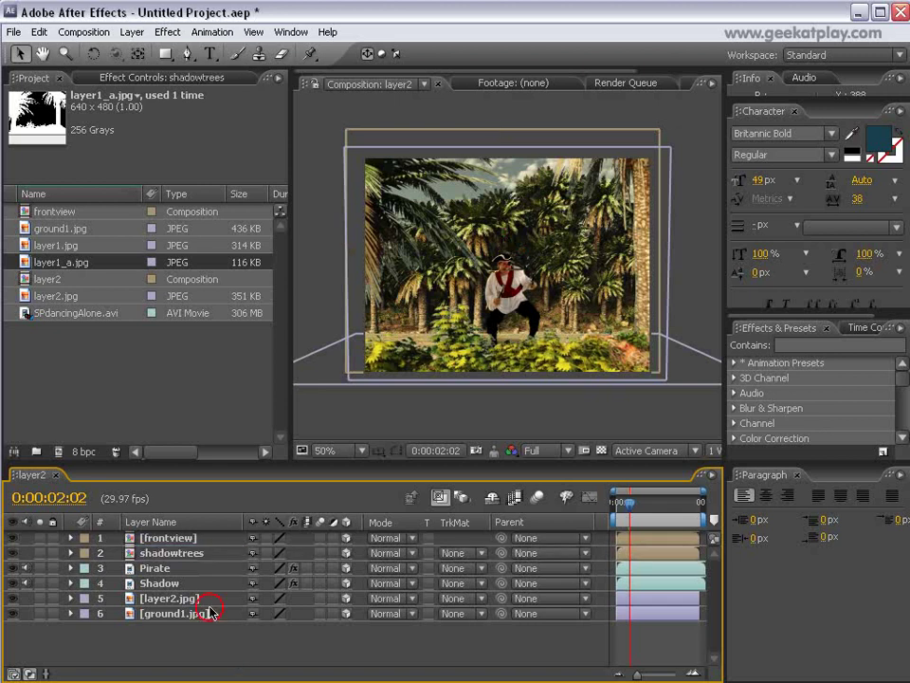
{"action": "left_click", "coordinate": [187, 552]}
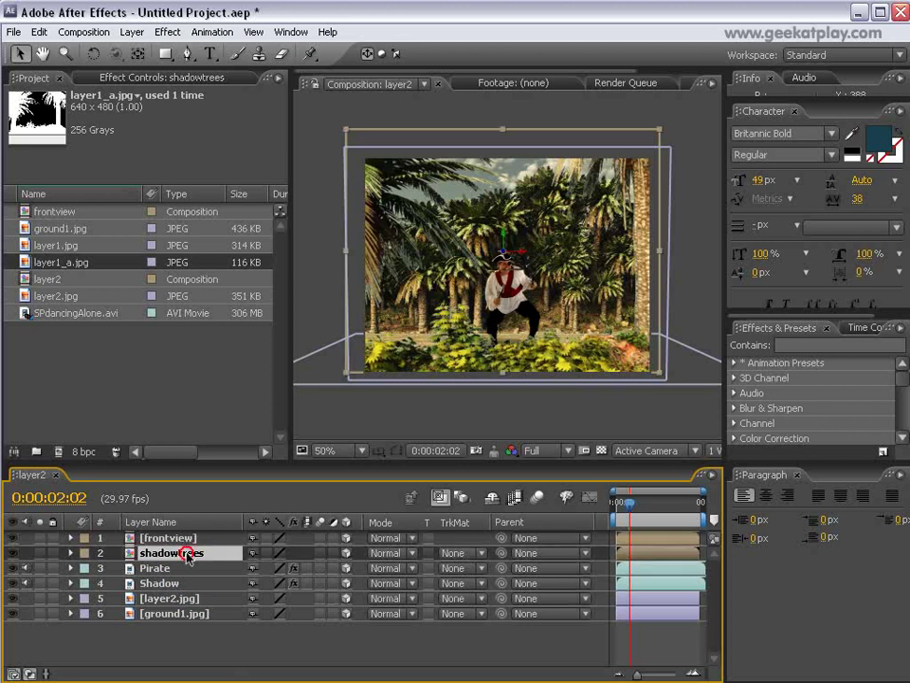
Step: Apply Hue/Saturation to shadowtrees with Saturation -100 and Lightness -100
{"action": "left_click", "coordinate": [167, 32]}
{"action": "mouse_move", "coordinate": [167, 31]}
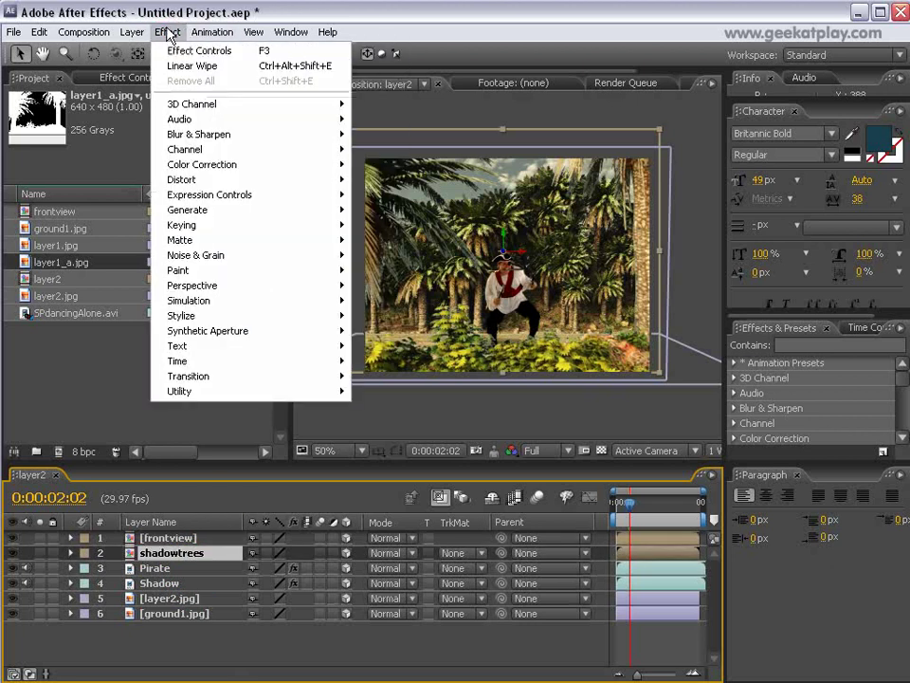
{"action": "mouse_move", "coordinate": [272, 169]}
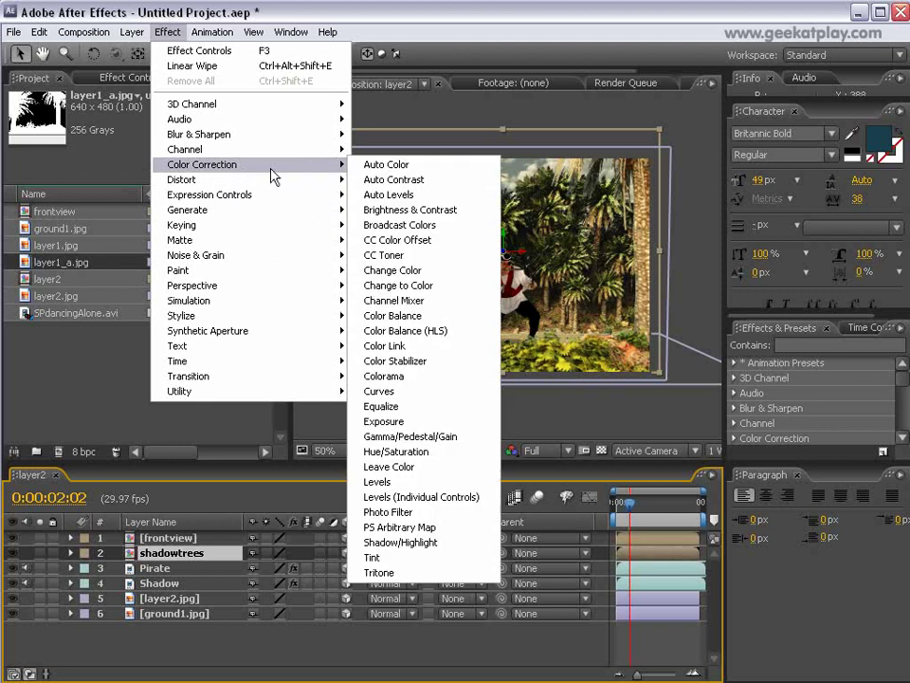
{"action": "left_click", "coordinate": [446, 457]}
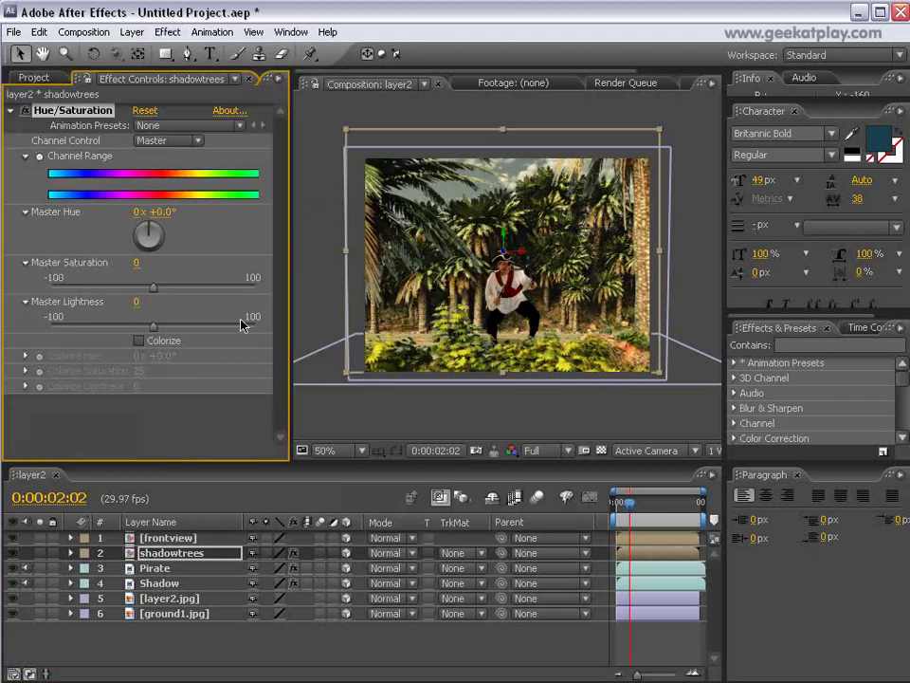
{"action": "left_click_drag", "start_coordinate": [155, 291], "coordinate": [42, 289]}
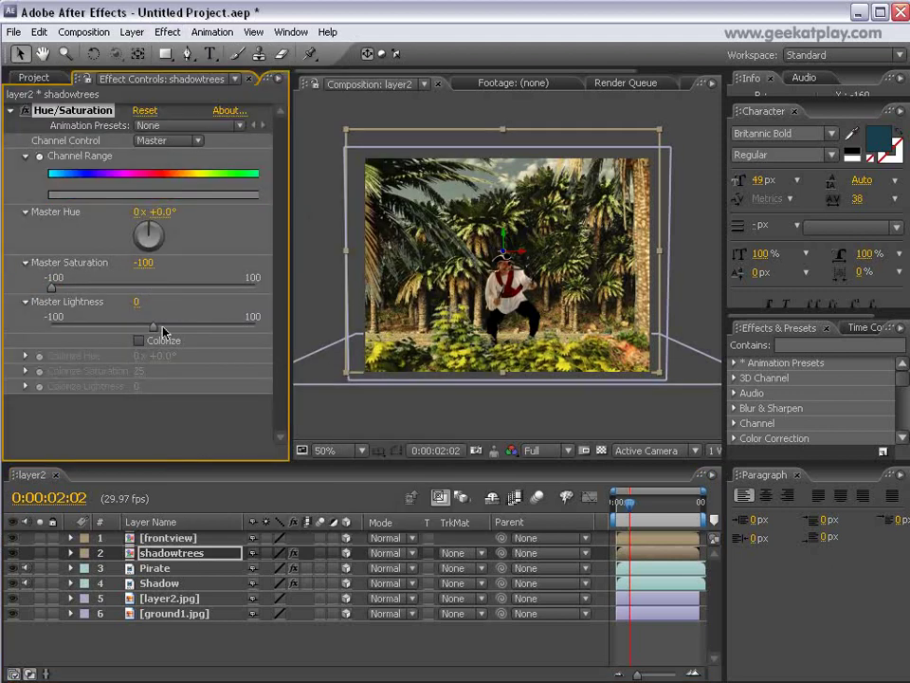
{"action": "left_click_drag", "start_coordinate": [153, 326], "coordinate": [31, 325]}
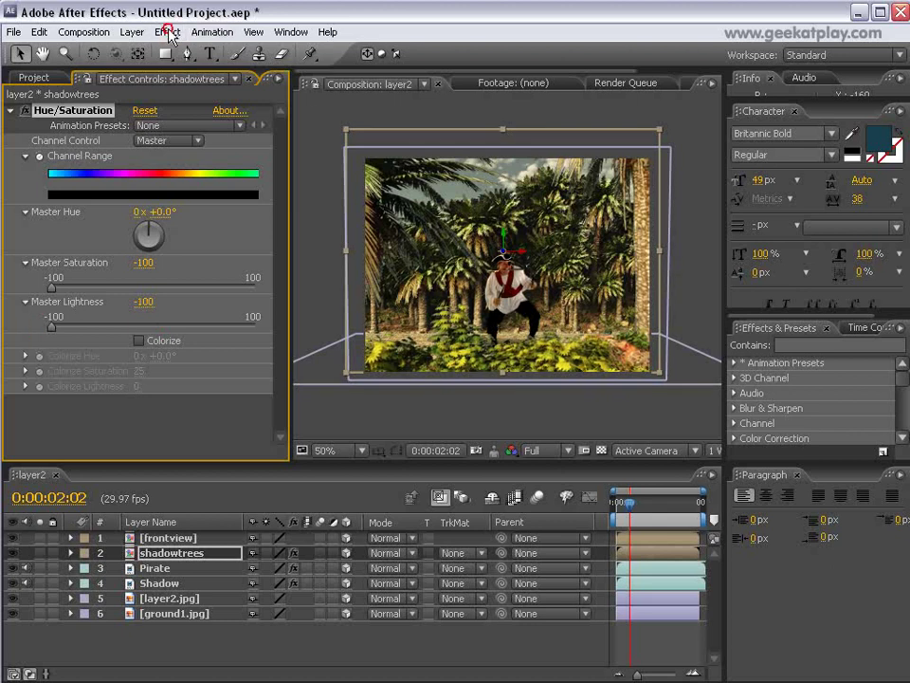
Step: Add a Fast Blur to shadowtrees with Blurriness 30
{"action": "left_click", "coordinate": [167, 32]}
{"action": "mouse_move", "coordinate": [212, 31]}
{"action": "mouse_move", "coordinate": [168, 36]}
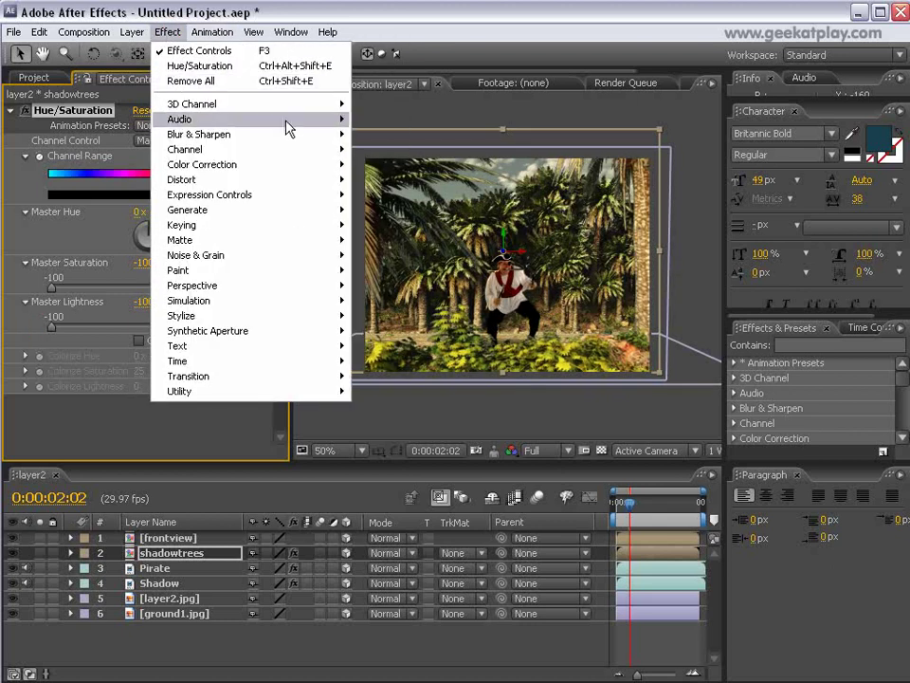
{"action": "mouse_move", "coordinate": [284, 138]}
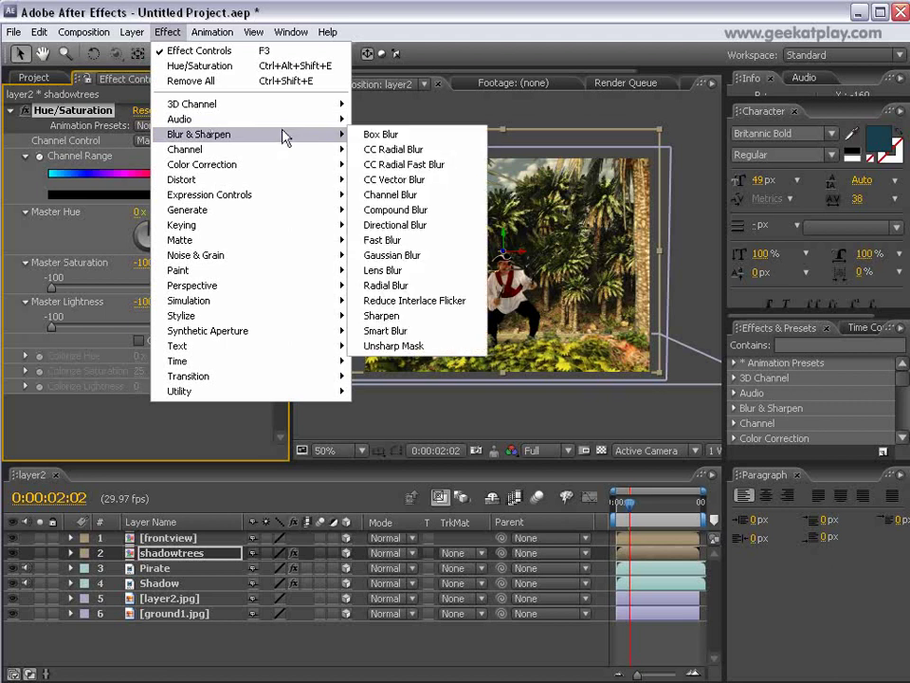
{"action": "left_click", "coordinate": [427, 240]}
{"action": "left_click_drag", "start_coordinate": [149, 421], "coordinate": [176, 420]}
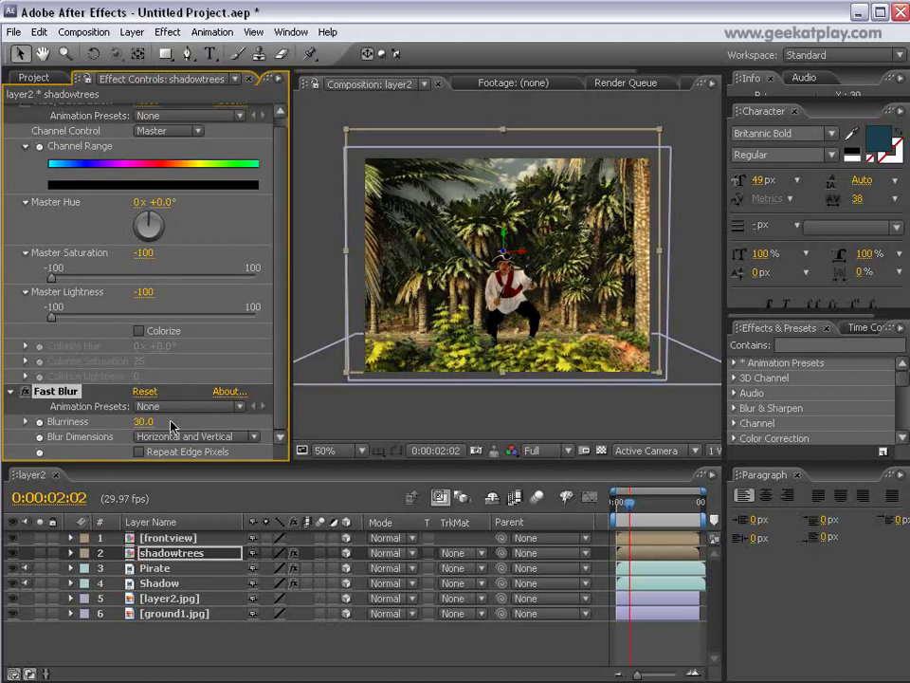
Step: Rotate shadowtrees nearly flat and lower it to the picture's bottom edge as ground
{"action": "left_click", "coordinate": [93, 53]}
{"action": "left_click_drag", "start_coordinate": [524, 255], "coordinate": [531, 216]}
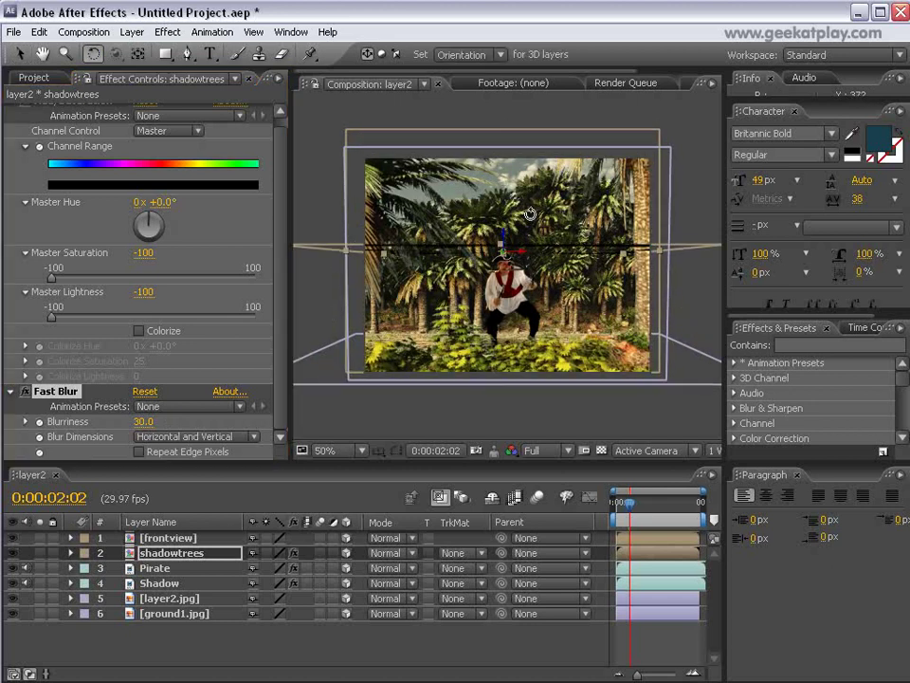
{"action": "left_click", "coordinate": [19, 53]}
{"action": "left_click_drag", "start_coordinate": [508, 218], "coordinate": [515, 330]}
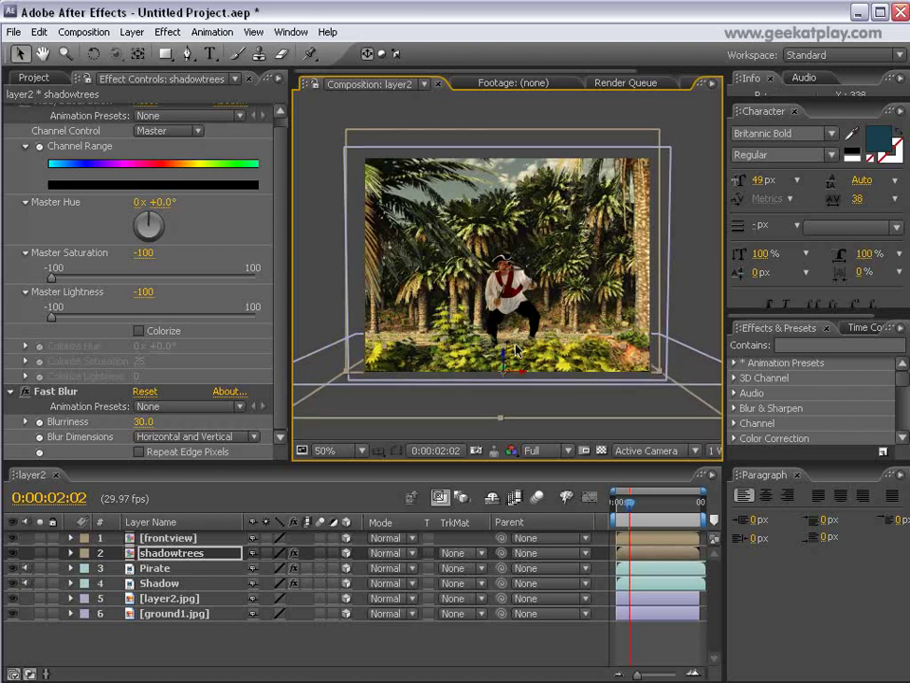
{"action": "left_click_drag", "start_coordinate": [509, 377], "coordinate": [495, 282]}
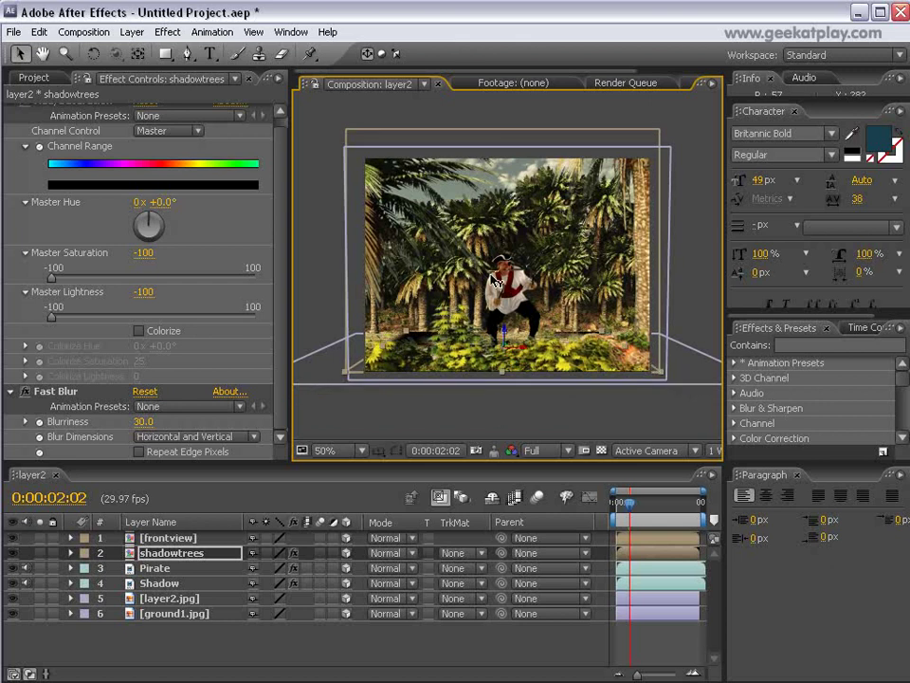
Step: Widen the shadowtrees layer across the ground and push it further back in depth
{"action": "left_click_drag", "start_coordinate": [351, 353], "coordinate": [344, 352]}
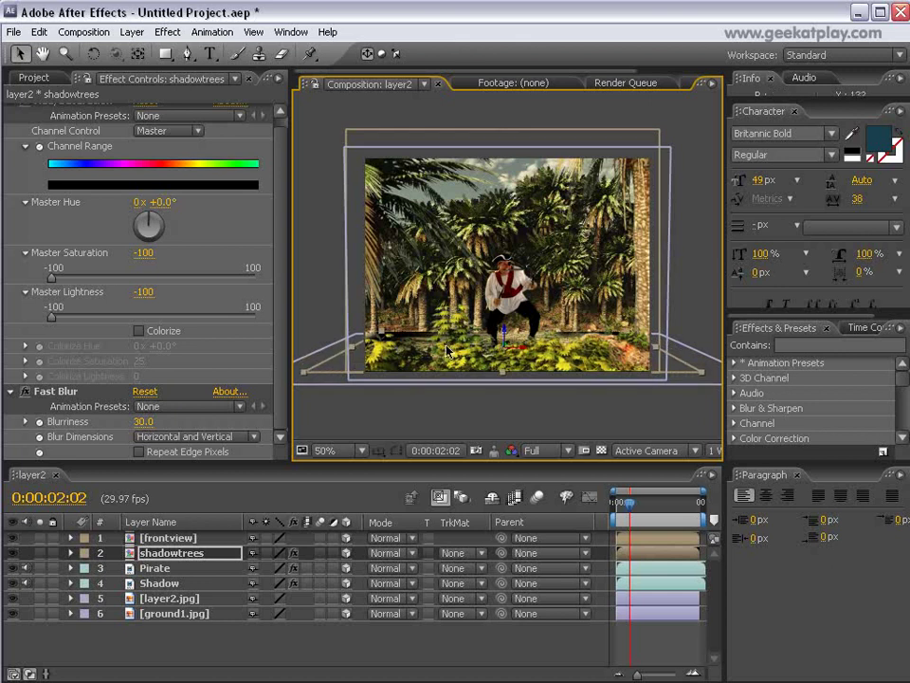
{"action": "left_click_drag", "start_coordinate": [504, 337], "coordinate": [505, 376]}
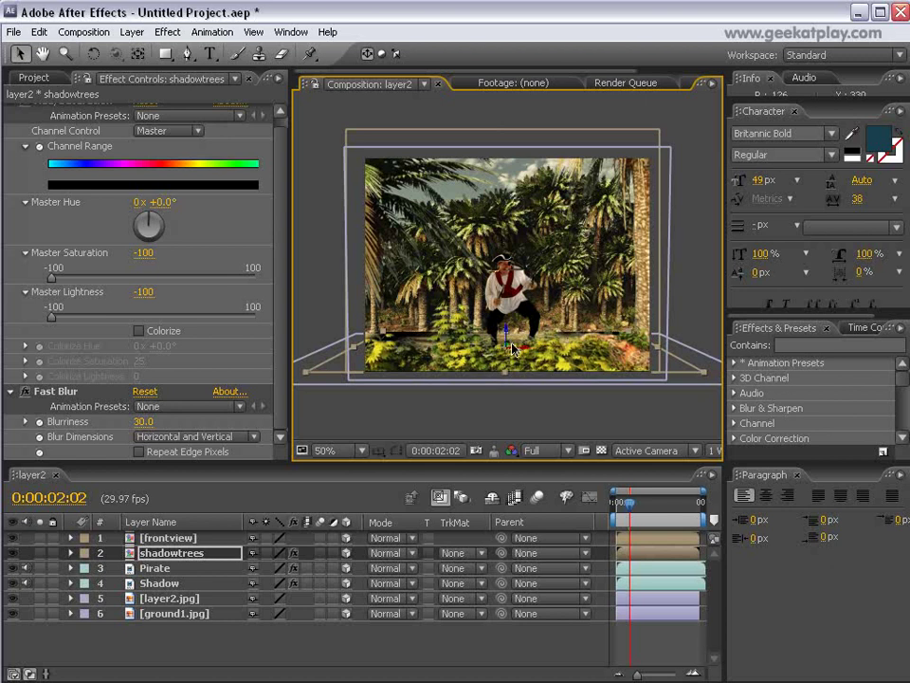
{"action": "left_click", "coordinate": [696, 450]}
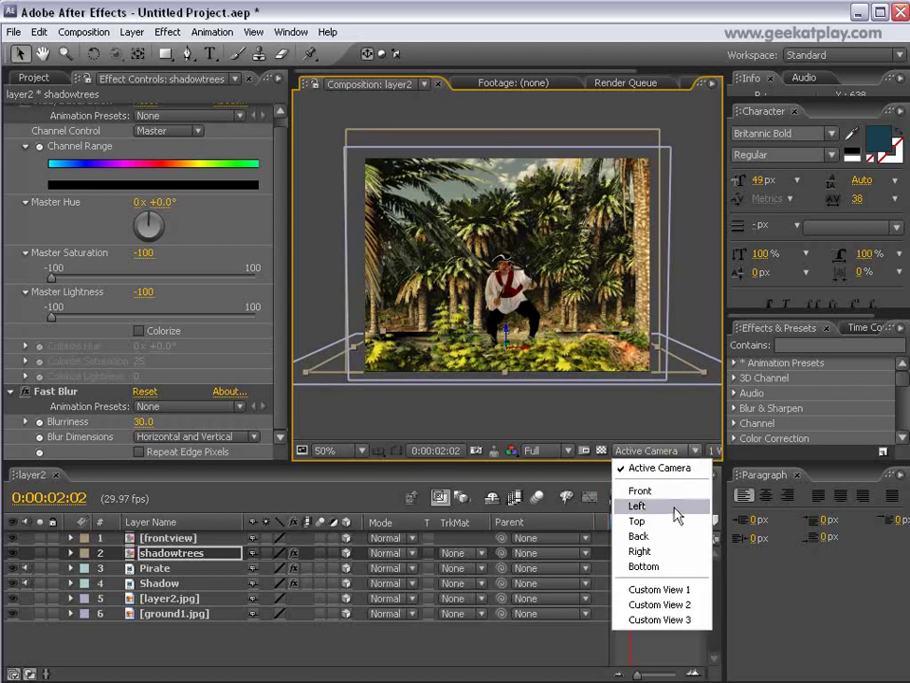
Step: In Top view, shift shadowtrees further back along the ground, then return to Active Camera view
{"action": "left_click", "coordinate": [675, 520]}
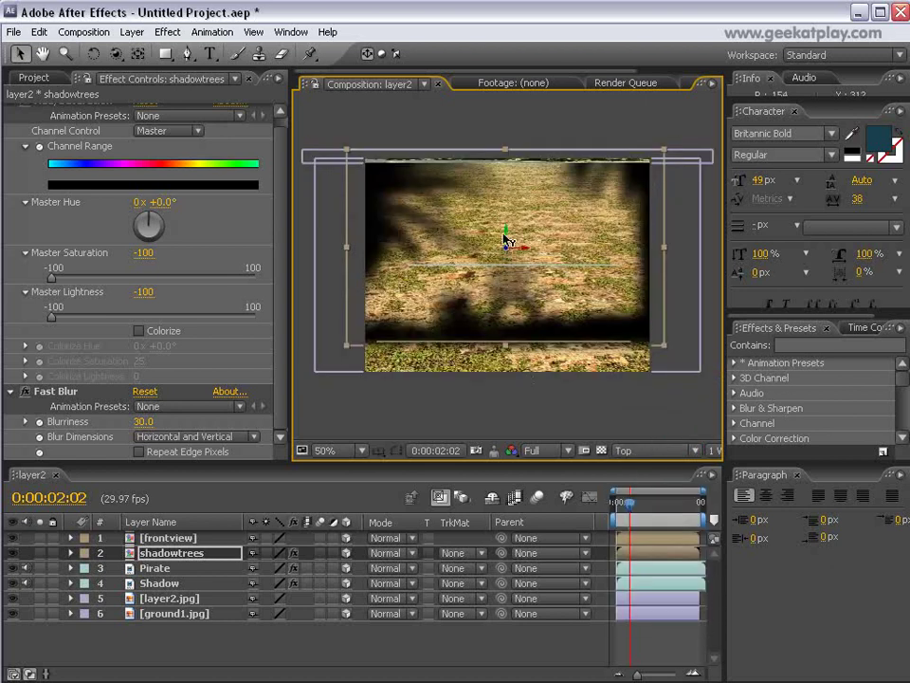
{"action": "mouse_move", "coordinate": [509, 232]}
{"action": "left_mouse_down"}
{"action": "mouse_move", "coordinate": [510, 267]}
{"action": "mouse_move", "coordinate": [525, 227]}
{"action": "left_mouse_up"}
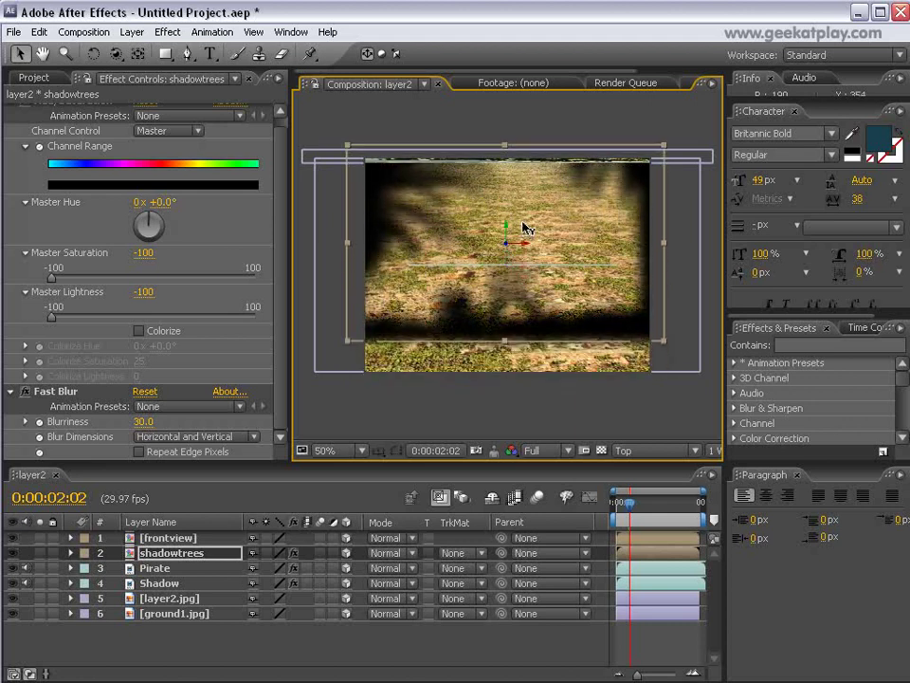
{"action": "left_click", "coordinate": [699, 449]}
{"action": "left_click", "coordinate": [651, 459]}
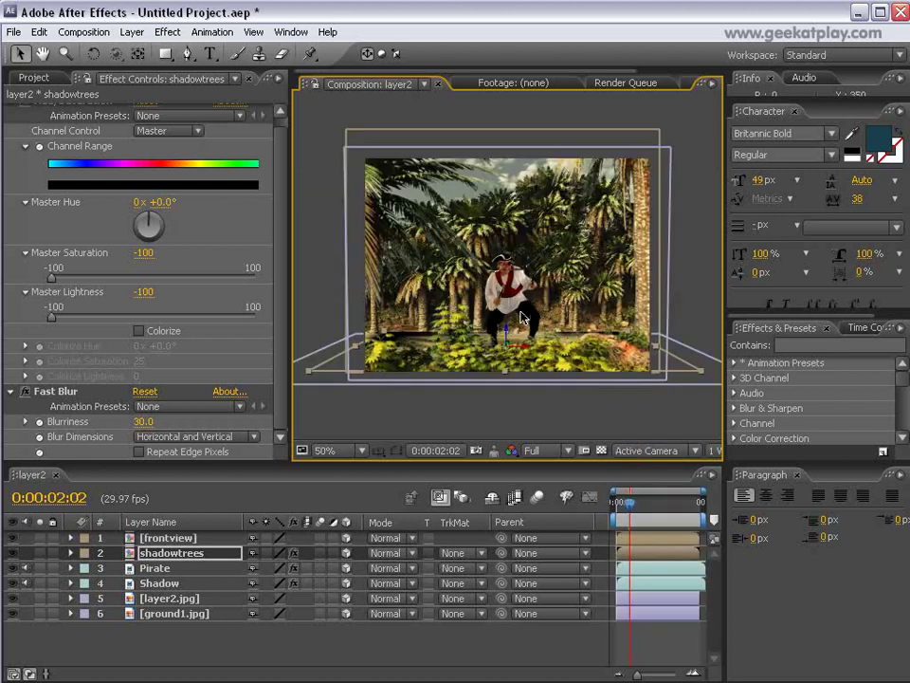
Step: Add a Linear Wipe to shadowtrees: 181° angle, 42% completion, 139 feather
{"action": "left_click", "coordinate": [180, 34]}
{"action": "mouse_move", "coordinate": [294, 377]}
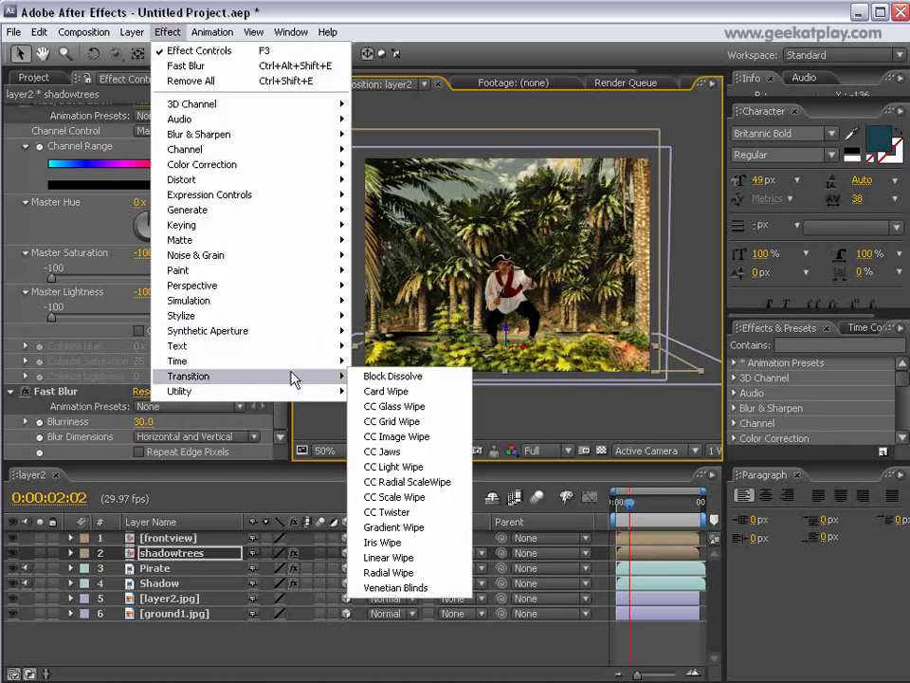
{"action": "left_click", "coordinate": [425, 553]}
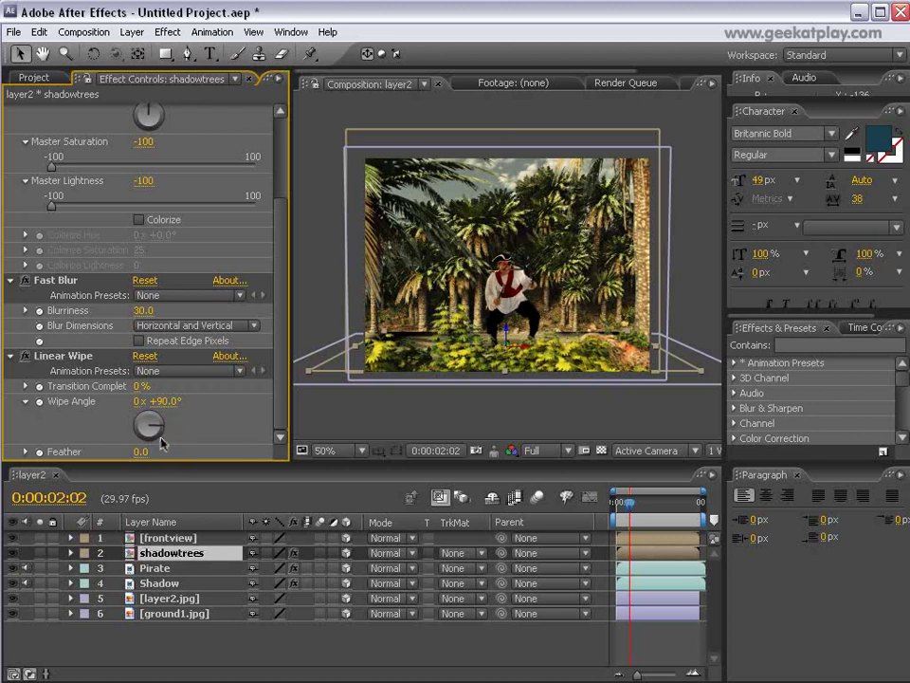
{"action": "left_click_drag", "start_coordinate": [163, 429], "coordinate": [149, 453]}
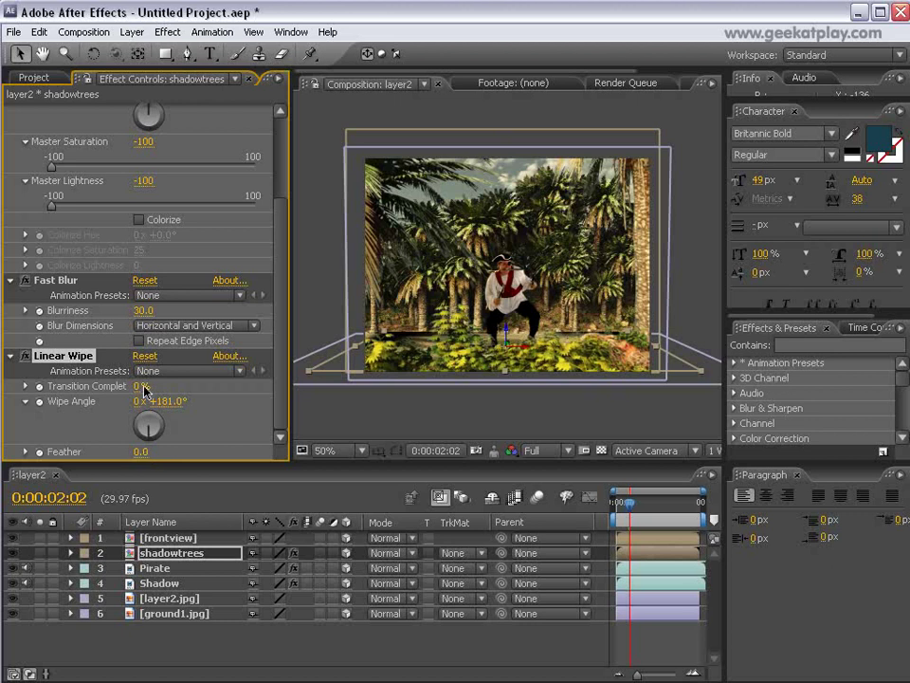
{"action": "left_click_drag", "start_coordinate": [141, 387], "coordinate": [182, 390]}
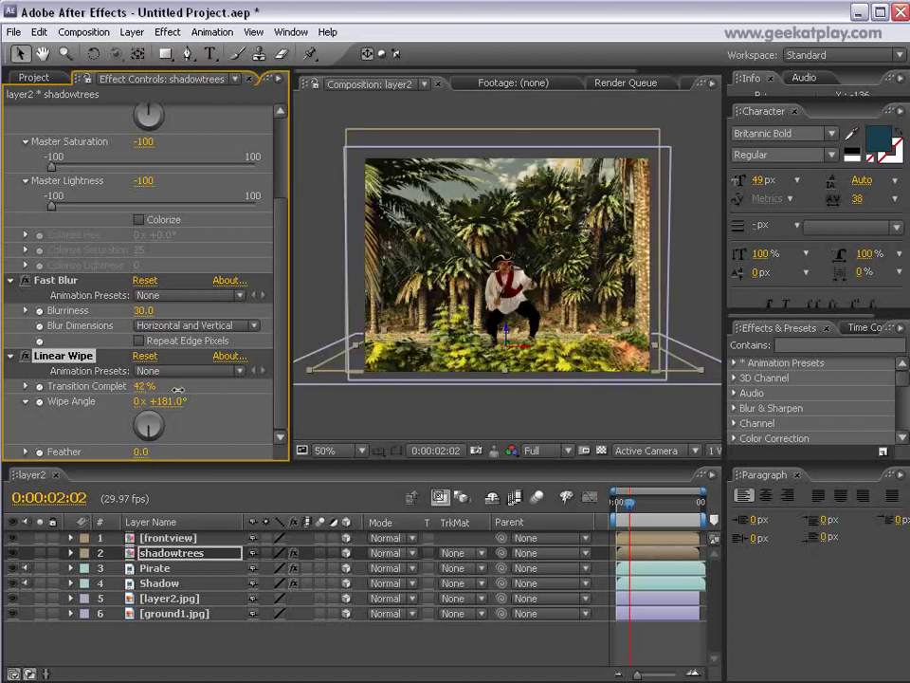
{"action": "left_click_drag", "start_coordinate": [142, 452], "coordinate": [272, 453]}
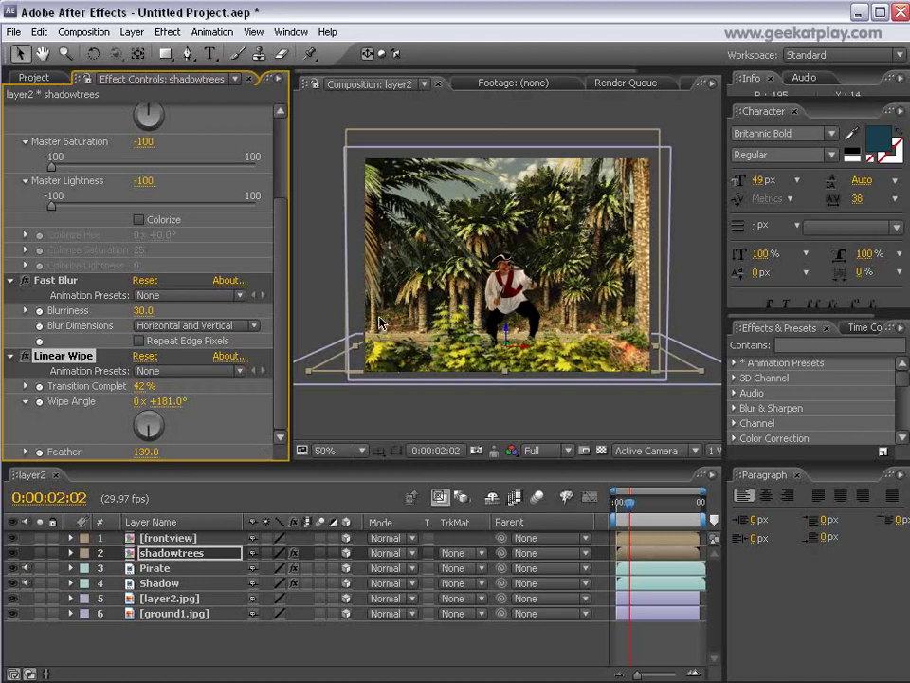
Step: Select the Pirate and Shadow layers and reposition them together
{"action": "left_click", "coordinate": [175, 568]}
{"action": "left_click", "coordinate": [186, 584], "text": "ctrl"}
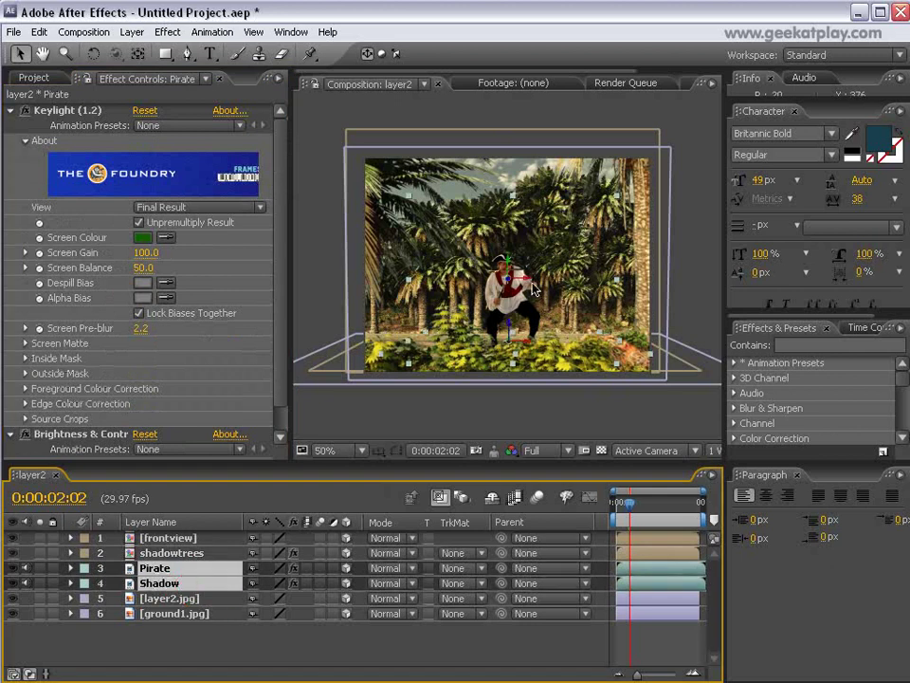
{"action": "mouse_move", "coordinate": [528, 285]}
{"action": "left_mouse_down"}
{"action": "mouse_move", "coordinate": [401, 295]}
{"action": "mouse_move", "coordinate": [626, 308]}
{"action": "mouse_move", "coordinate": [524, 305]}
{"action": "left_mouse_up"}
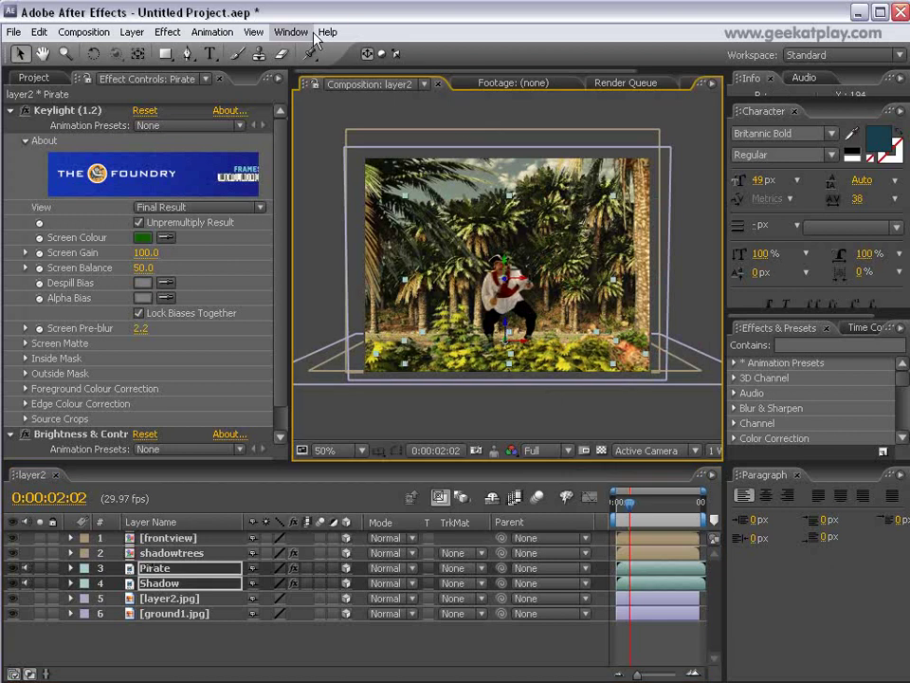
Step: Create a new camera, Camera 1, using the 50mm preset
{"action": "left_click", "coordinate": [130, 32]}
{"action": "mouse_move", "coordinate": [104, 49]}
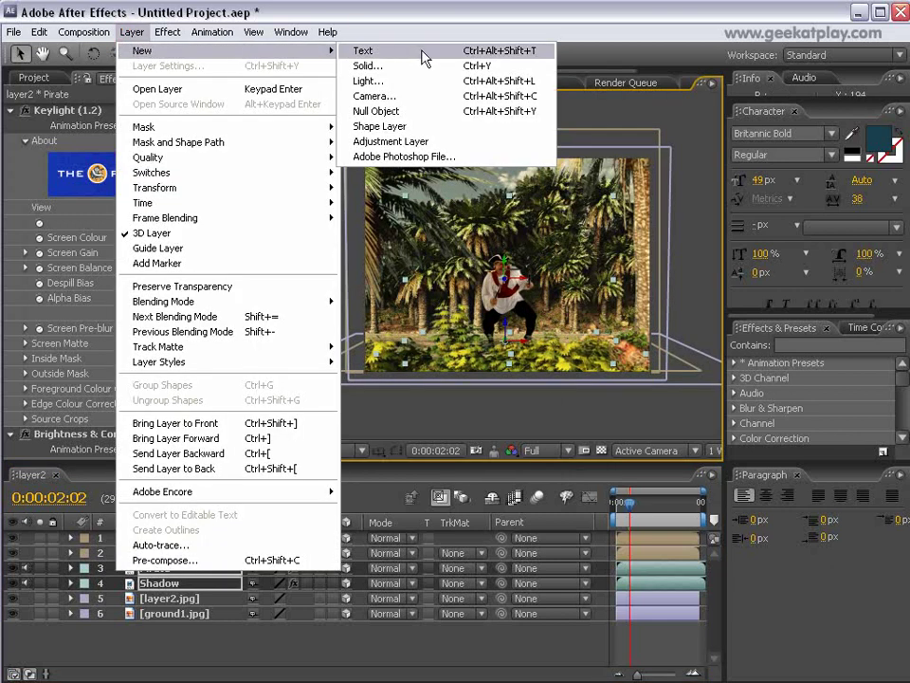
{"action": "left_click", "coordinate": [429, 101]}
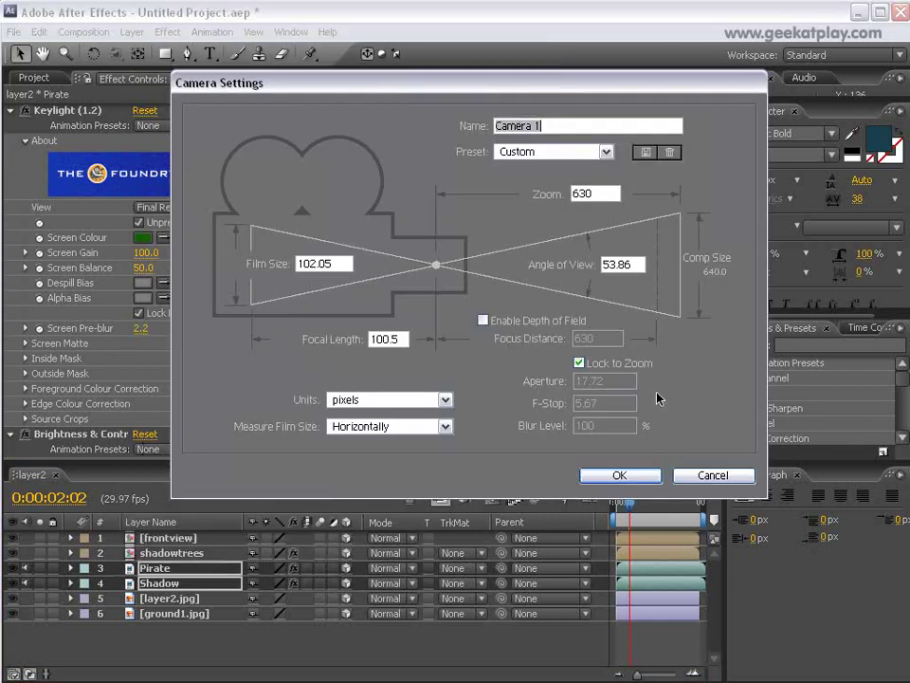
{"action": "double_click", "coordinate": [595, 193]}
{"action": "type", "text": "530630"}
{"action": "type", "text": "55"}
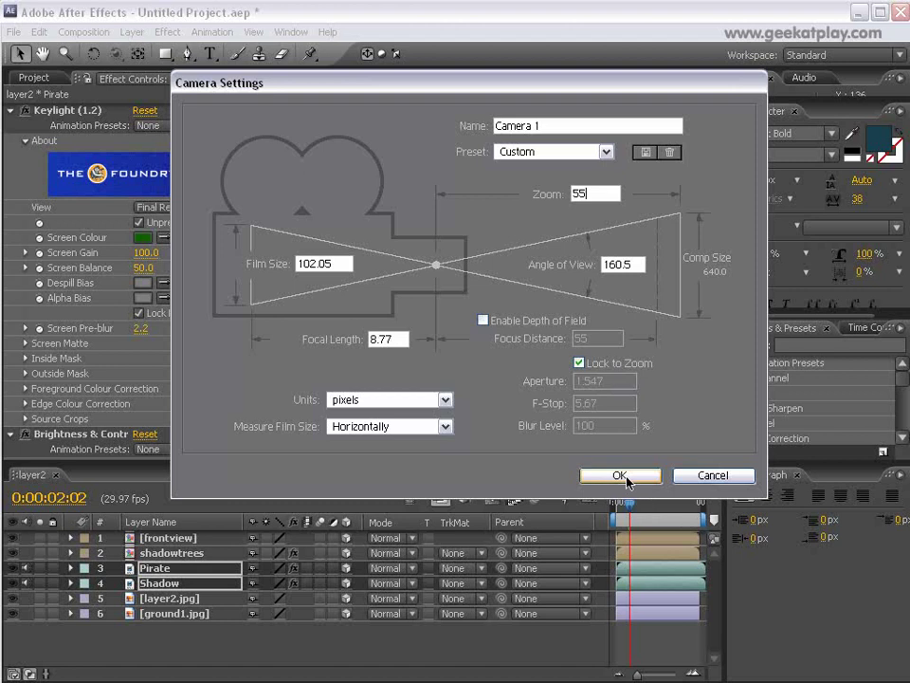
{"action": "left_click", "coordinate": [605, 151]}
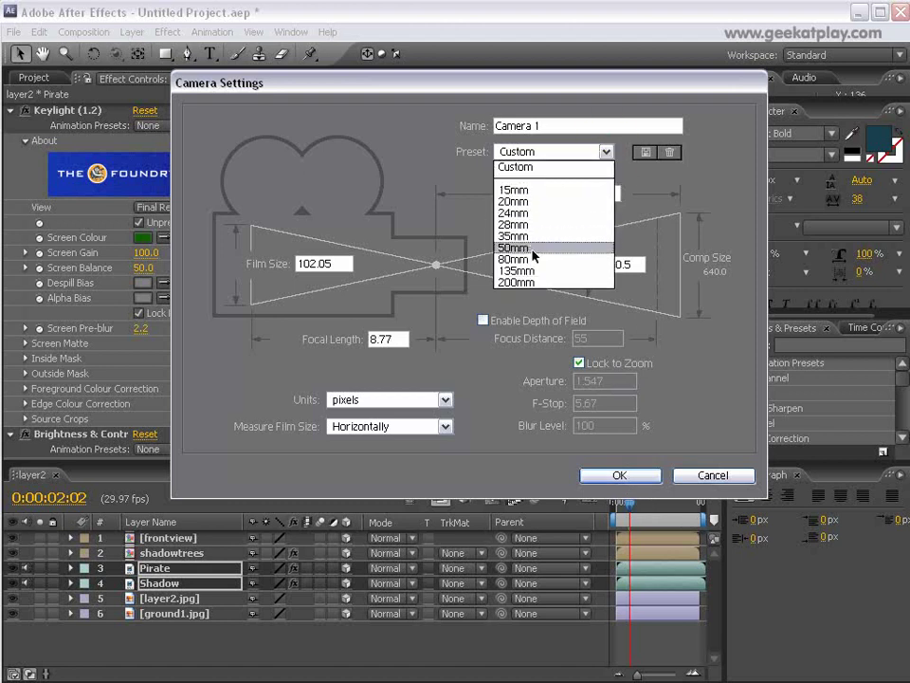
{"action": "left_click", "coordinate": [533, 252]}
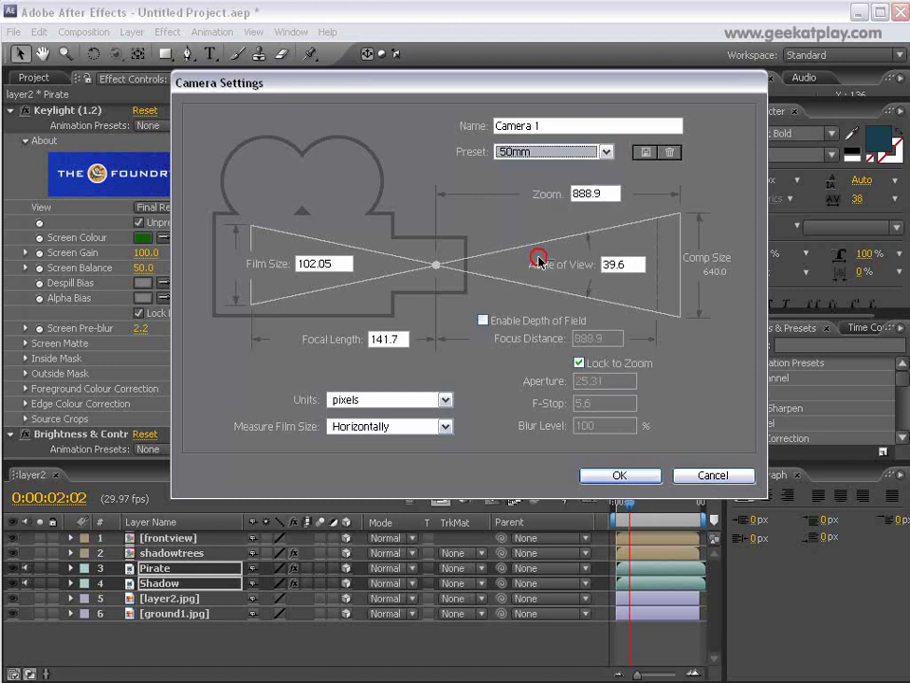
{"action": "left_click", "coordinate": [621, 477]}
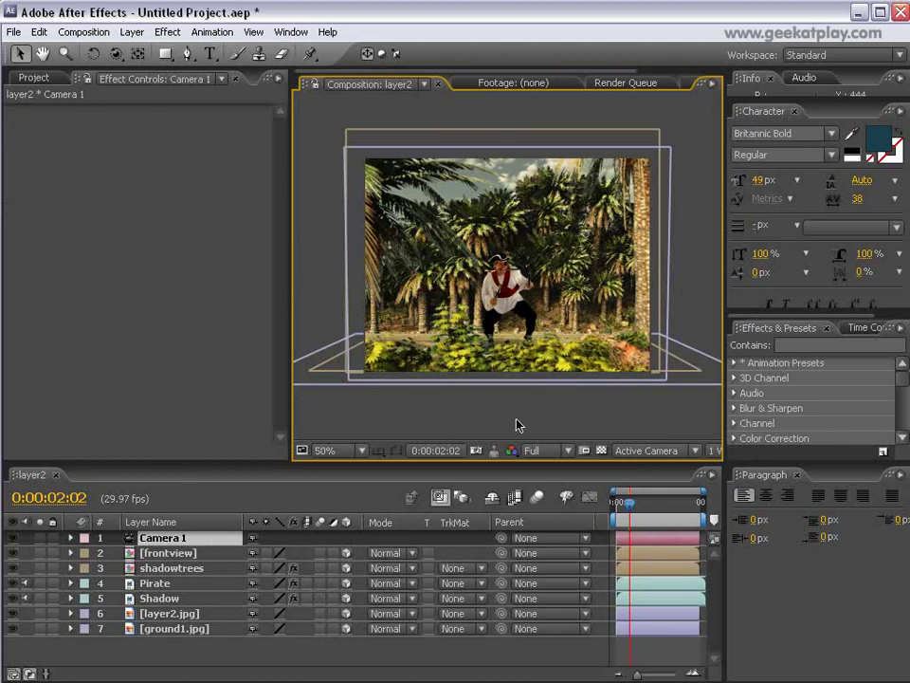
Step: At 0:00, set a Camera 1 Position keyframe and orbit the camera to the opening view
{"action": "left_click_drag", "start_coordinate": [630, 505], "coordinate": [613, 504]}
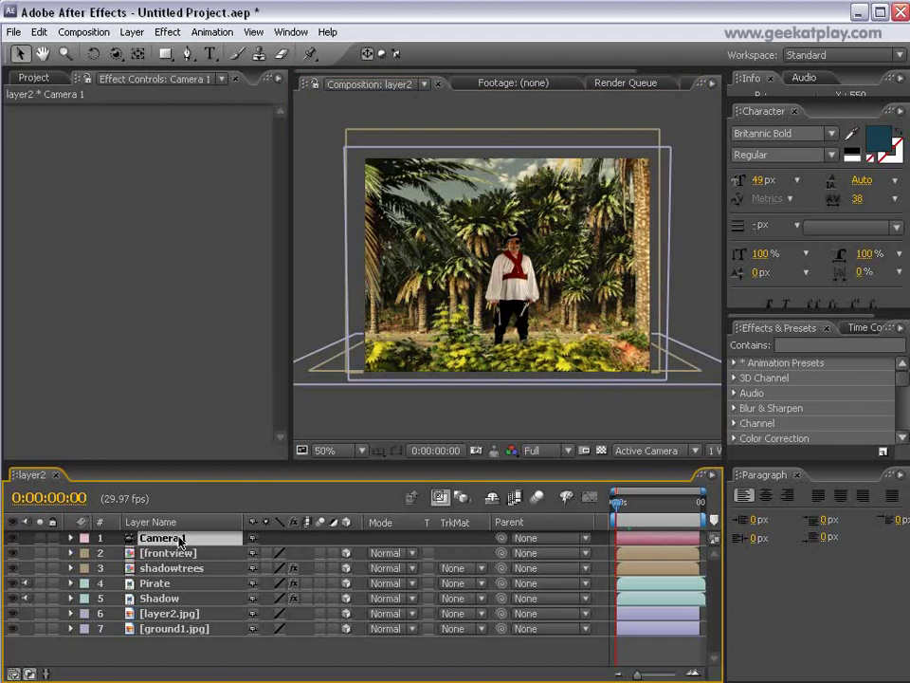
{"action": "key", "text": "p"}
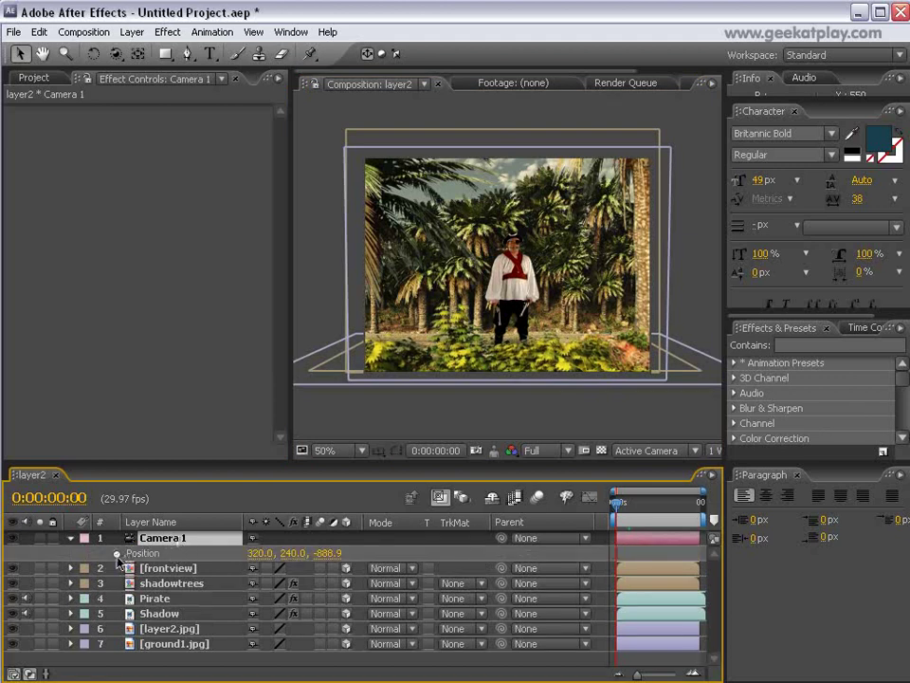
{"action": "left_click", "coordinate": [116, 553]}
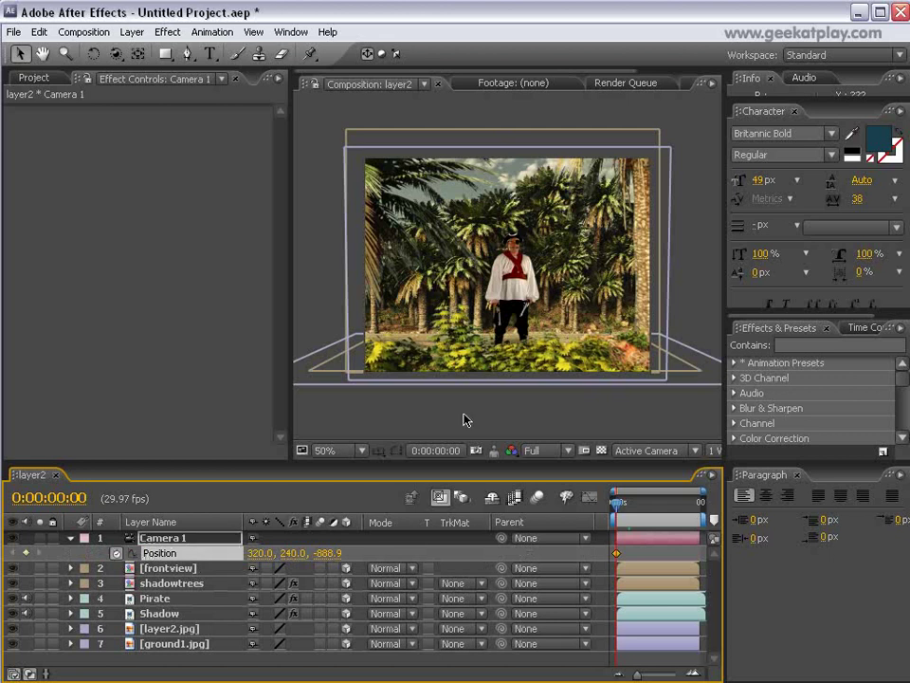
{"action": "left_click", "coordinate": [115, 53]}
{"action": "left_click_drag", "start_coordinate": [337, 230], "coordinate": [461, 304]}
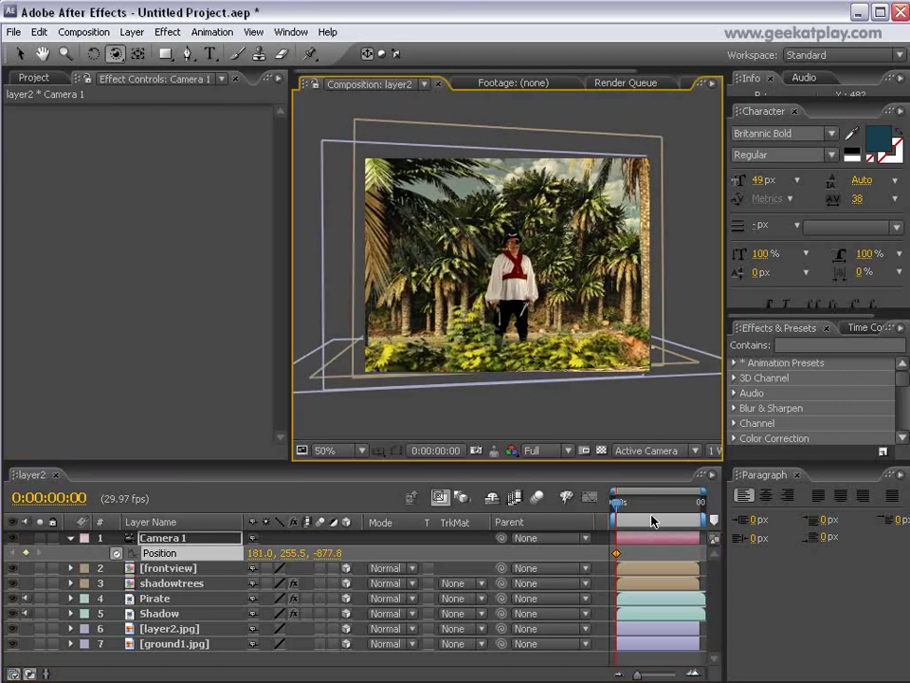
Step: Around 0:00:10:09, orbit the camera to the closing view and preview the move
{"action": "left_click_drag", "start_coordinate": [617, 510], "coordinate": [700, 510]}
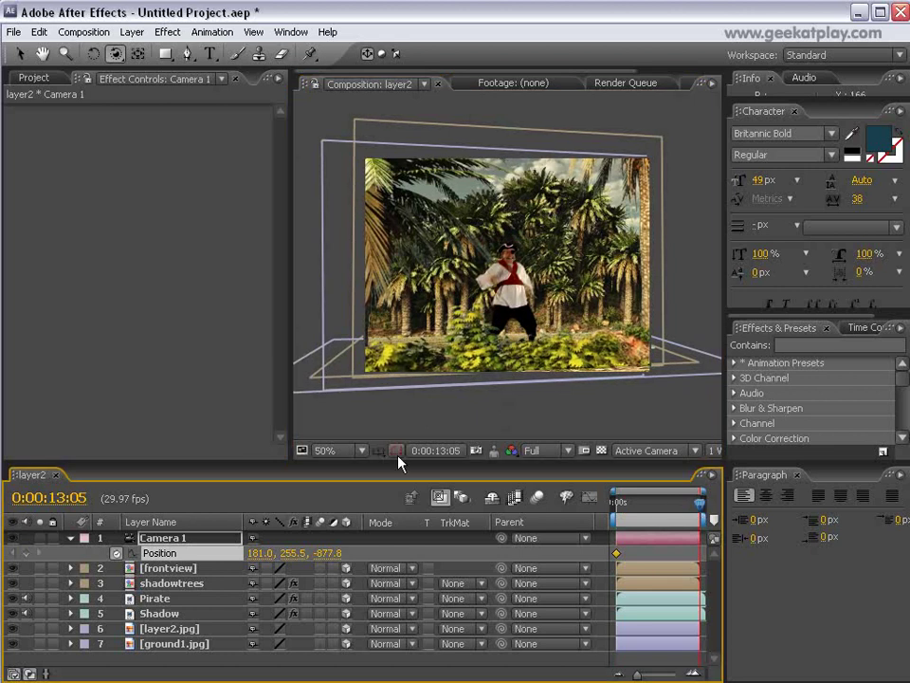
{"action": "left_click_drag", "start_coordinate": [430, 223], "coordinate": [552, 316]}
{"action": "mouse_move", "coordinate": [699, 513]}
{"action": "left_mouse_down"}
{"action": "mouse_move", "coordinate": [617, 513]}
{"action": "mouse_move", "coordinate": [682, 520]}
{"action": "left_mouse_up"}
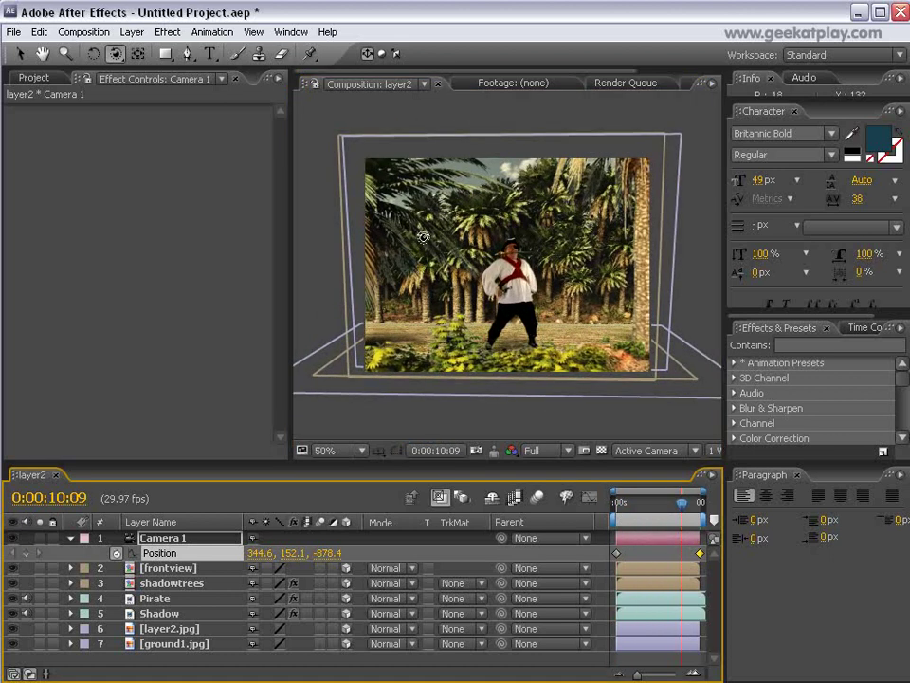
{"action": "left_click", "coordinate": [18, 54]}
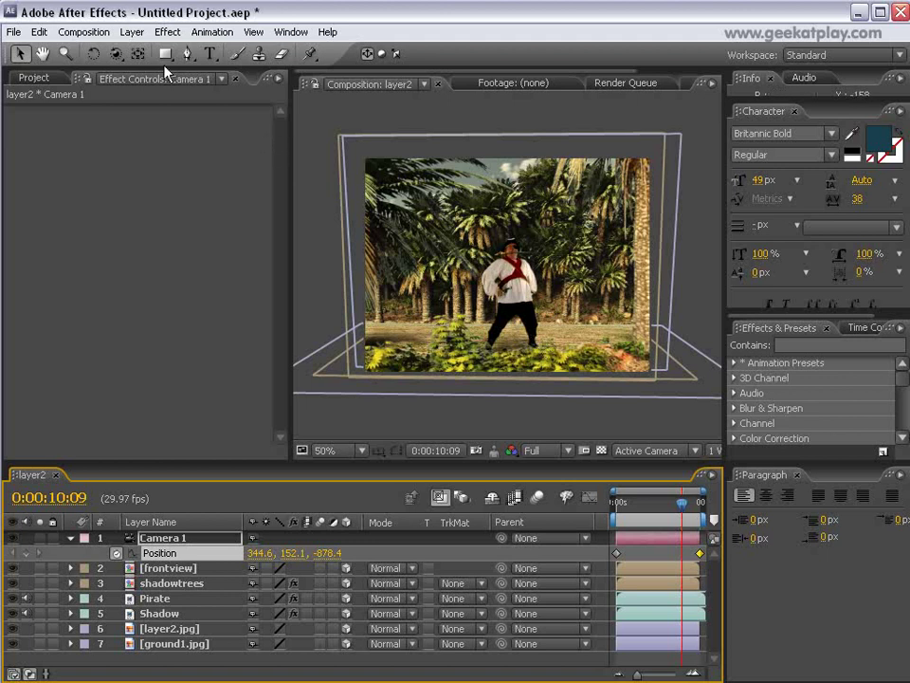
Step: Create a new near-black solid layer covering the composition
{"action": "left_click", "coordinate": [130, 33]}
{"action": "mouse_move", "coordinate": [140, 53]}
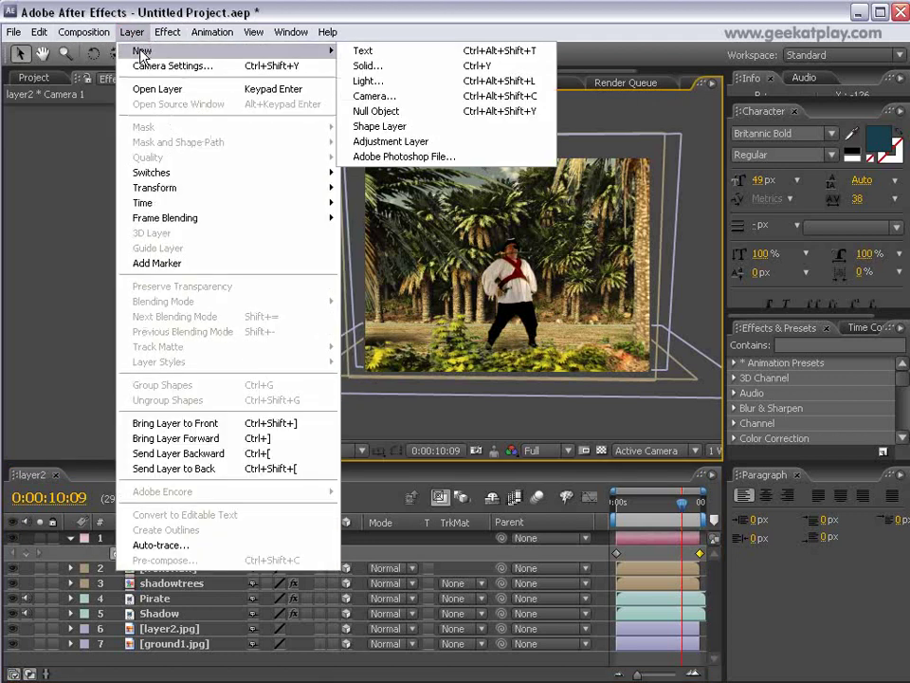
{"action": "key", "text": "Return"}
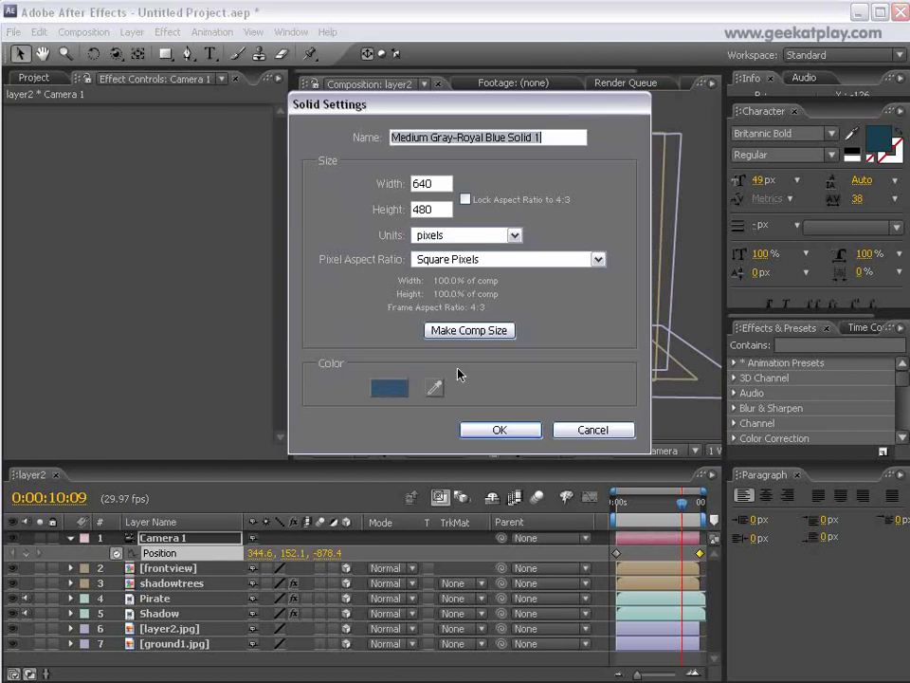
{"action": "left_click", "coordinate": [375, 390]}
{"action": "mouse_move", "coordinate": [319, 421]}
{"action": "left_mouse_down"}
{"action": "mouse_move", "coordinate": [230, 457]}
{"action": "mouse_move", "coordinate": [208, 480]}
{"action": "mouse_move", "coordinate": [219, 482]}
{"action": "left_mouse_up"}
{"action": "left_click", "coordinate": [662, 264]}
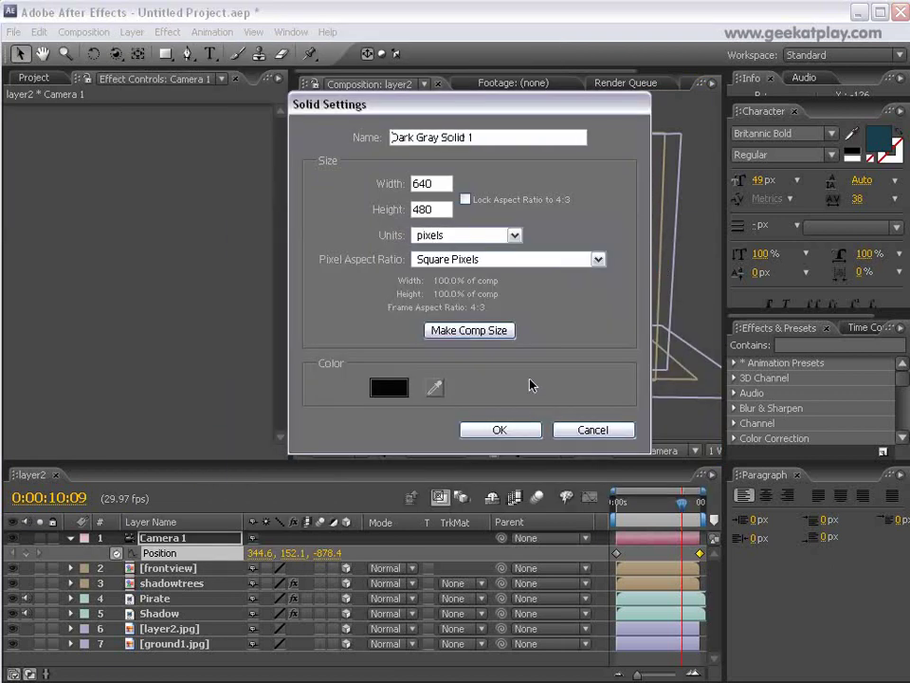
{"action": "left_click", "coordinate": [500, 428]}
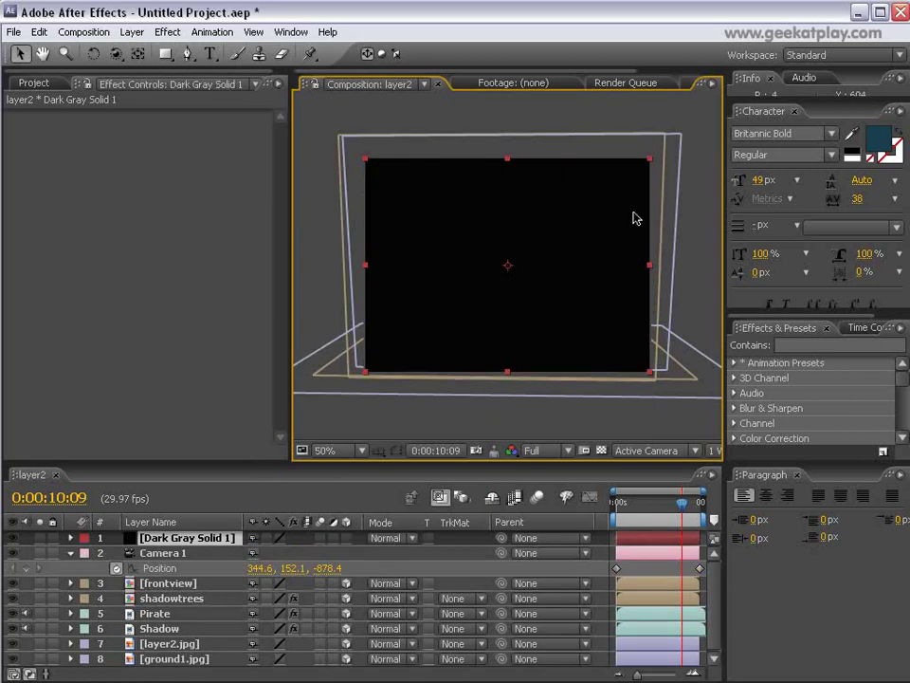
Step: Add a full-frame ellipse mask set to Subtract, Mask Feather 282, Mask Opacity 66%
{"action": "left_click_drag", "start_coordinate": [165, 55], "coordinate": [203, 95]}
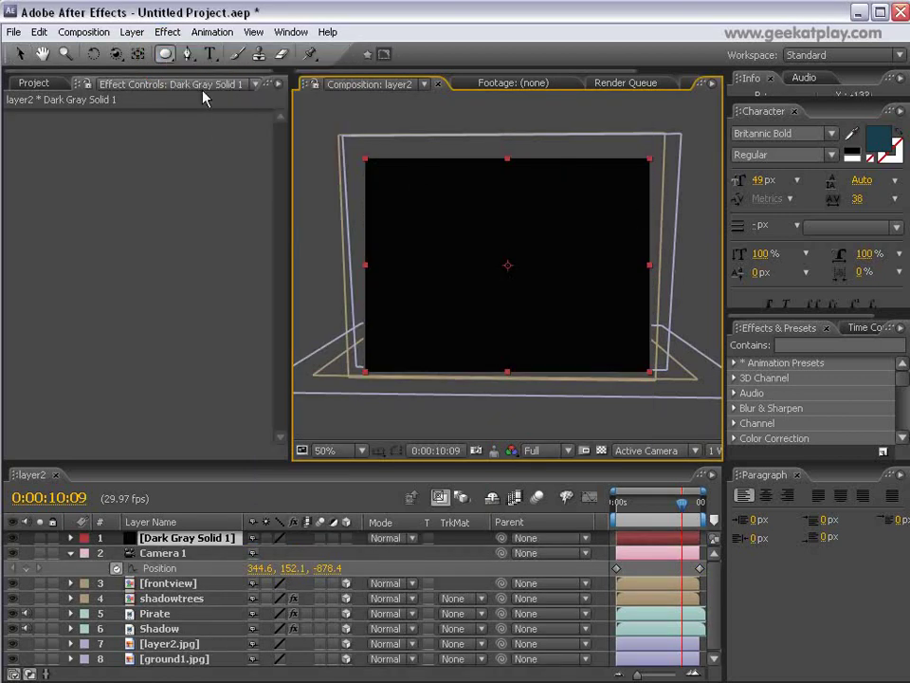
{"action": "double_click", "coordinate": [163, 54]}
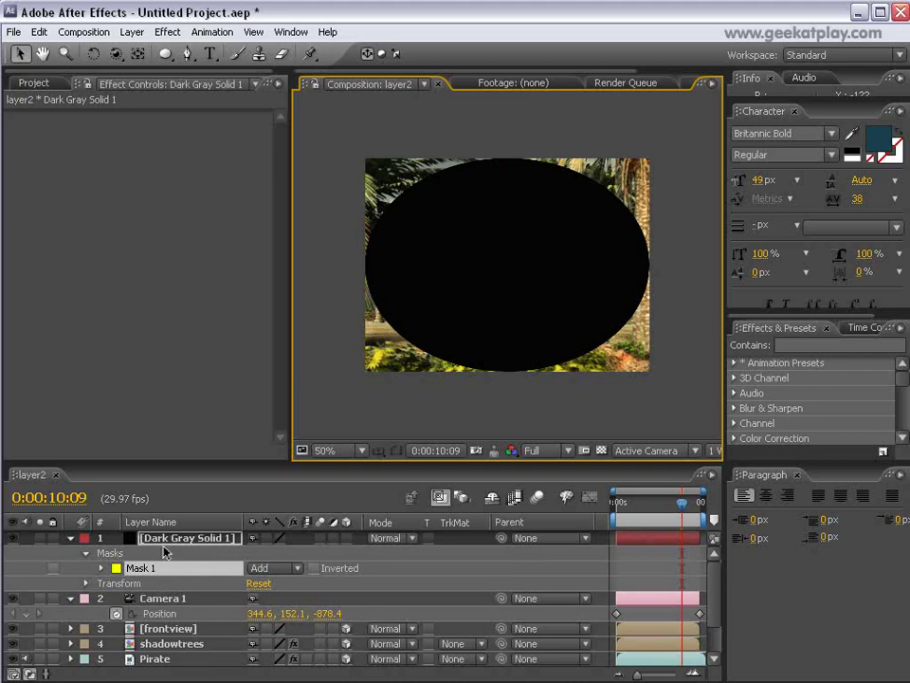
{"action": "key", "text": "m"}
{"action": "key", "text": "m"}
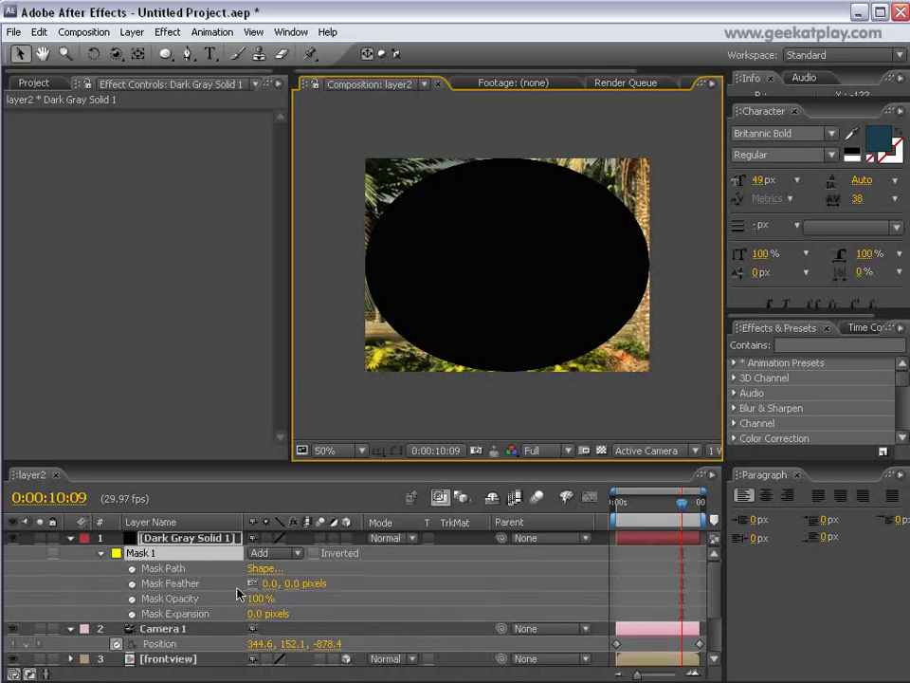
{"action": "left_click", "coordinate": [285, 553]}
{"action": "left_click", "coordinate": [285, 568]}
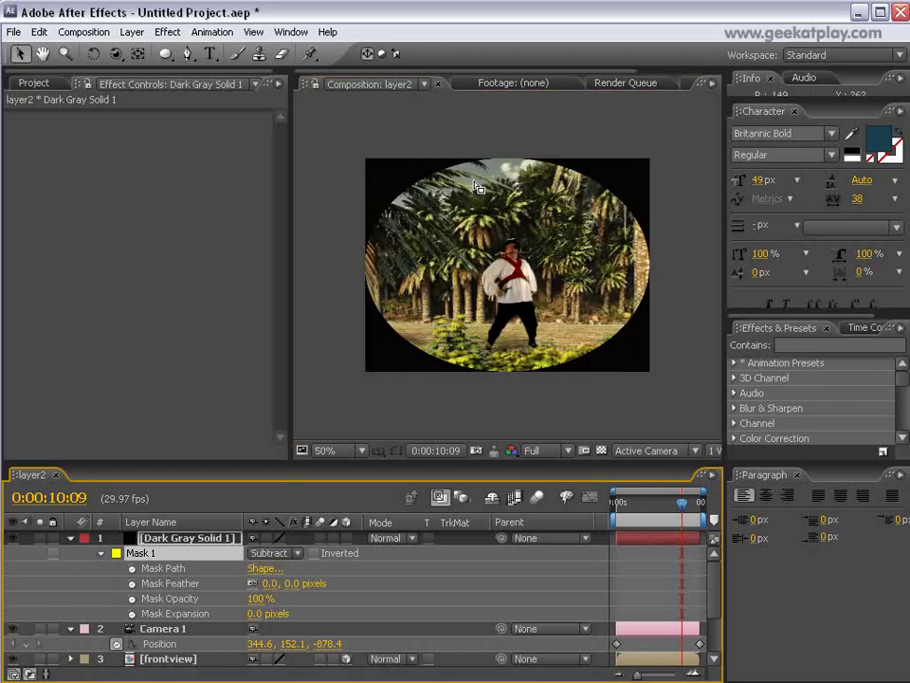
{"action": "left_click_drag", "start_coordinate": [275, 584], "coordinate": [509, 584]}
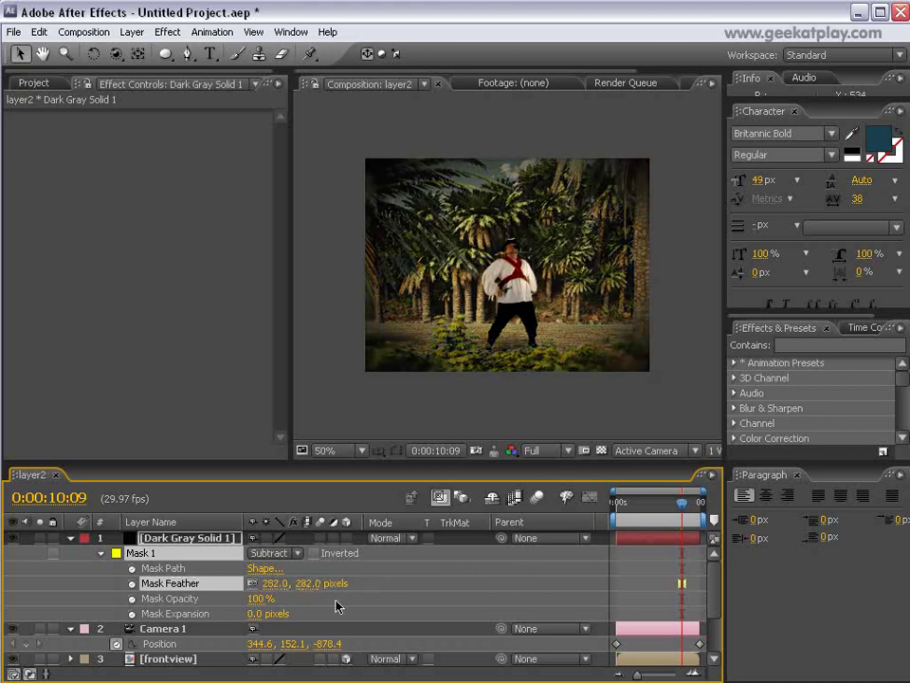
{"action": "left_click_drag", "start_coordinate": [258, 598], "coordinate": [229, 598]}
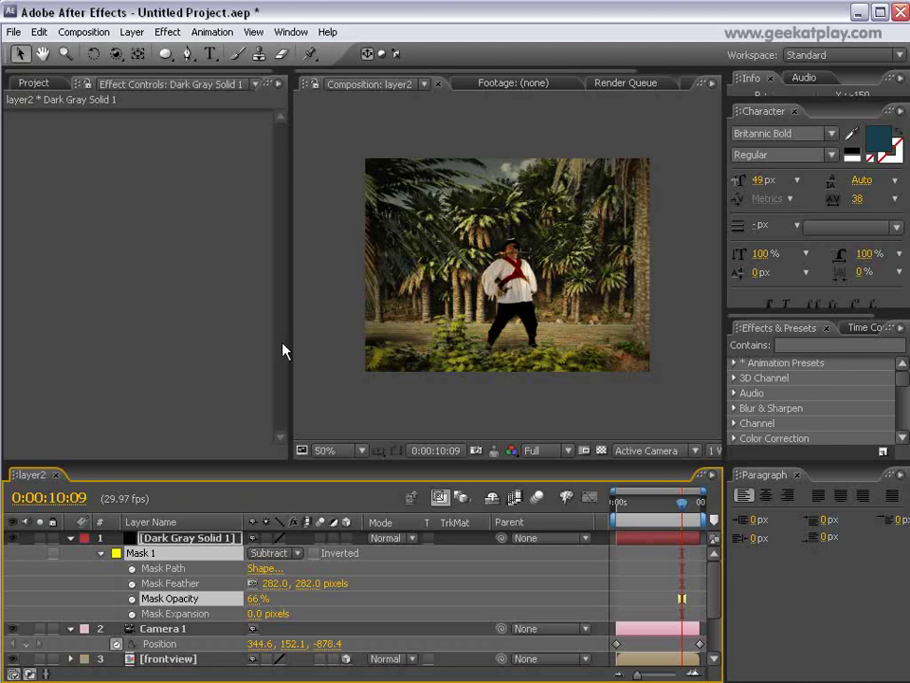
Step: Queue layer2 for rendering to test.avi, replace the existing file, and render it
{"action": "left_click", "coordinate": [76, 35]}
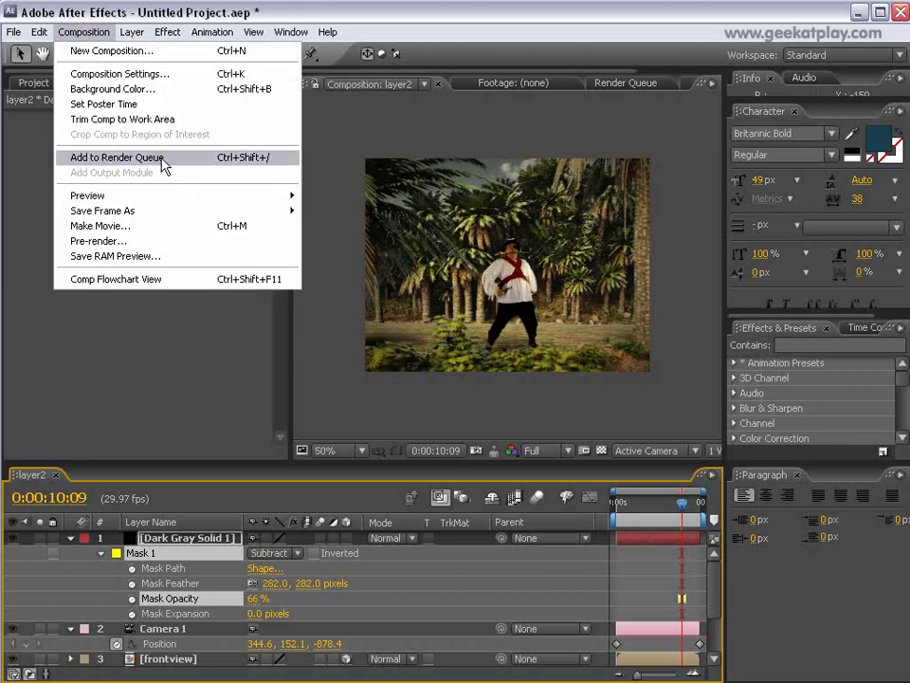
{"action": "left_click", "coordinate": [115, 158]}
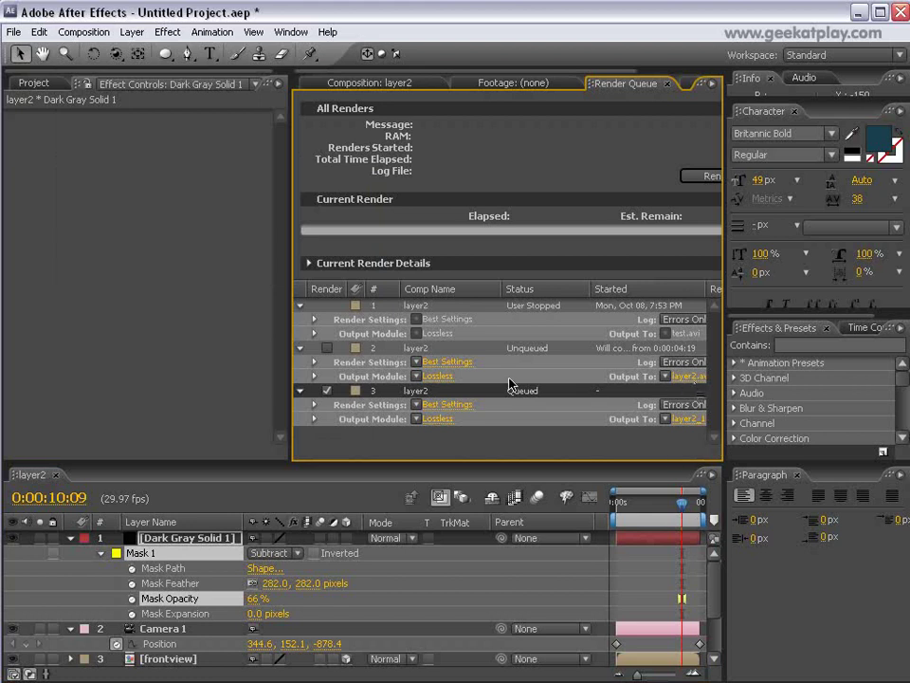
{"action": "left_click", "coordinate": [684, 419]}
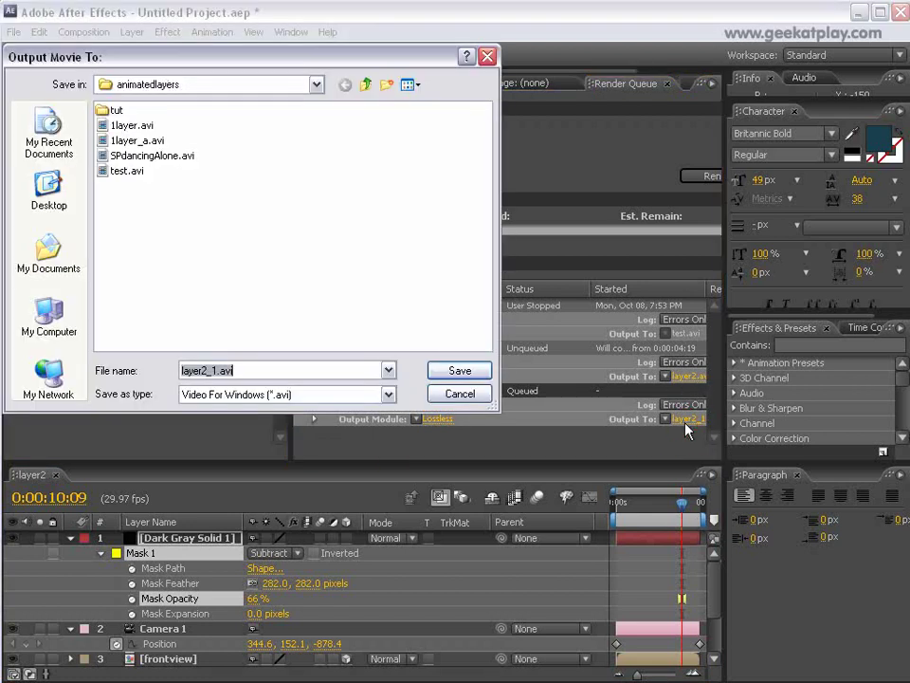
{"action": "left_click", "coordinate": [128, 171]}
{"action": "left_click", "coordinate": [451, 370]}
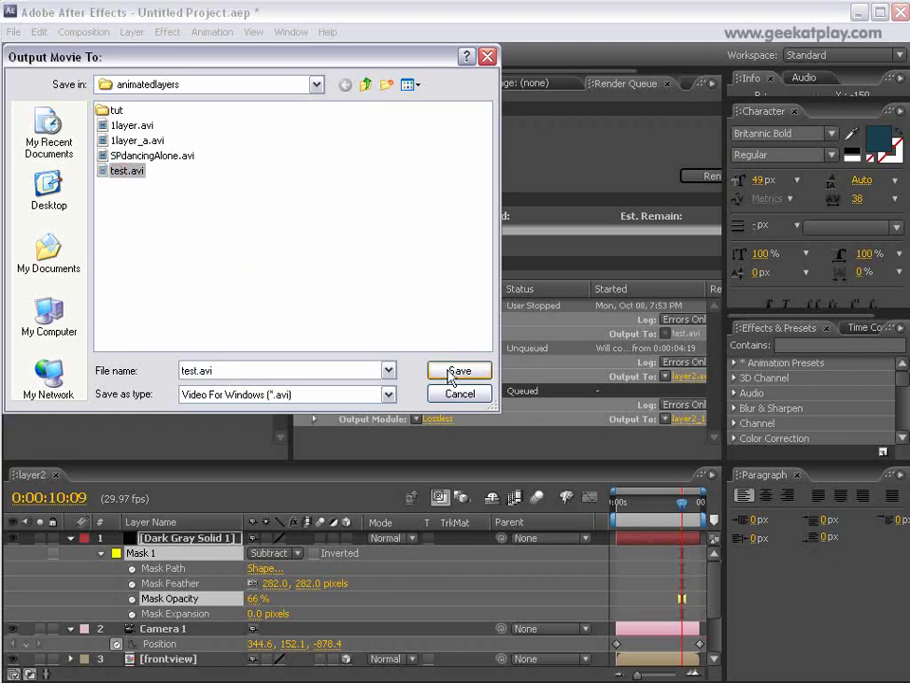
{"action": "left_click", "coordinate": [435, 418]}
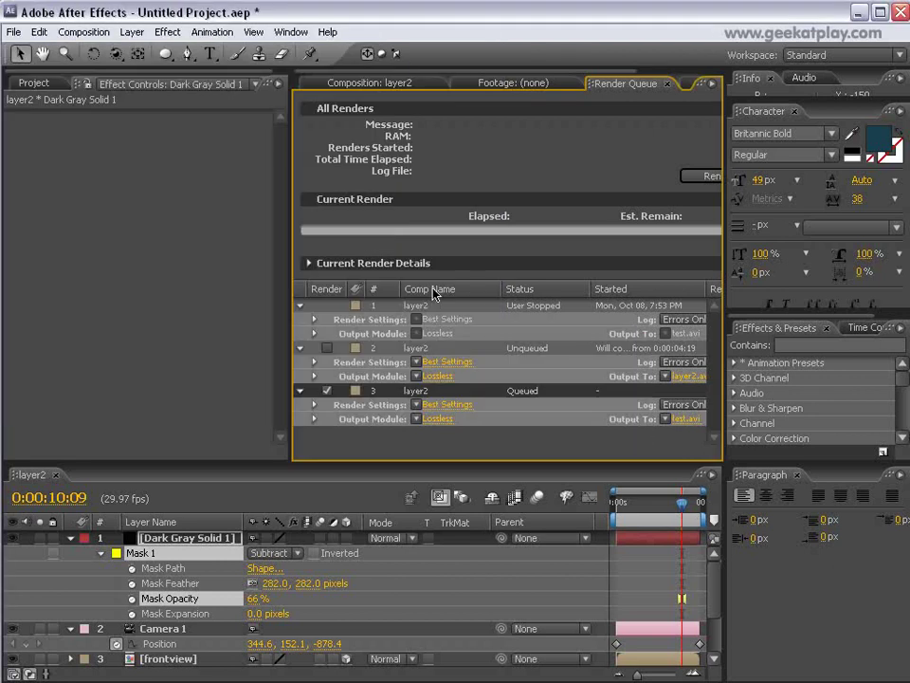
{"action": "left_click", "coordinate": [702, 176]}
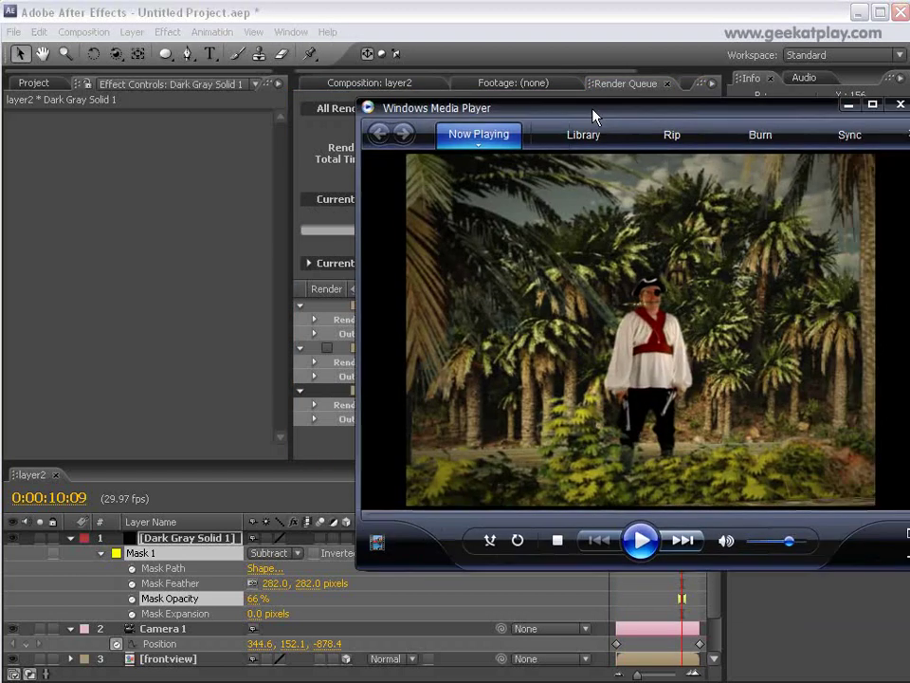
{"action": "left_click_drag", "start_coordinate": [592, 111], "coordinate": [400, 85]}
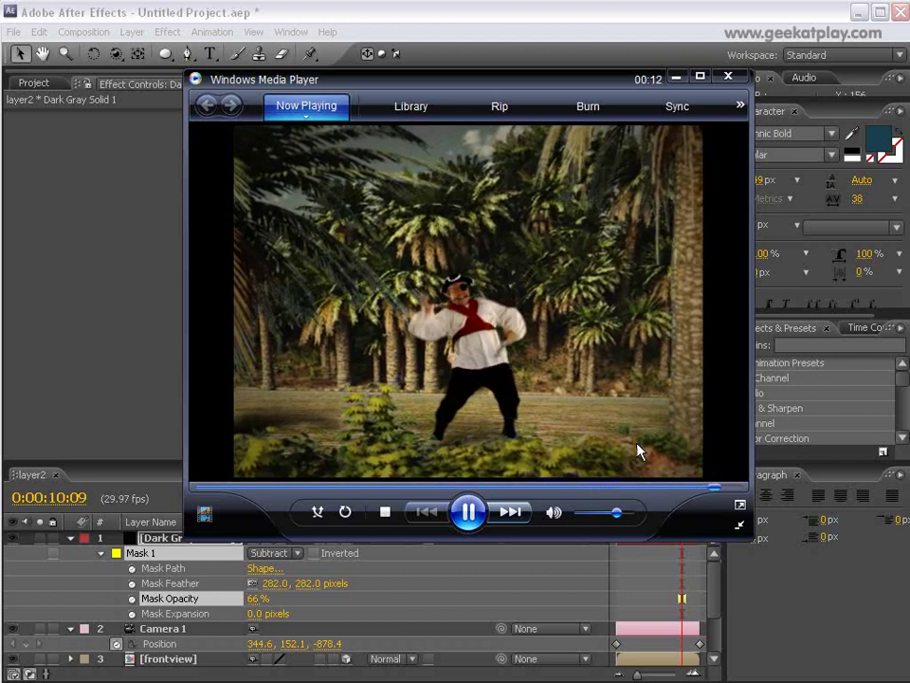
Step: Play the rendered test.avi pirate video from the start
{"action": "left_click", "coordinate": [465, 510]}
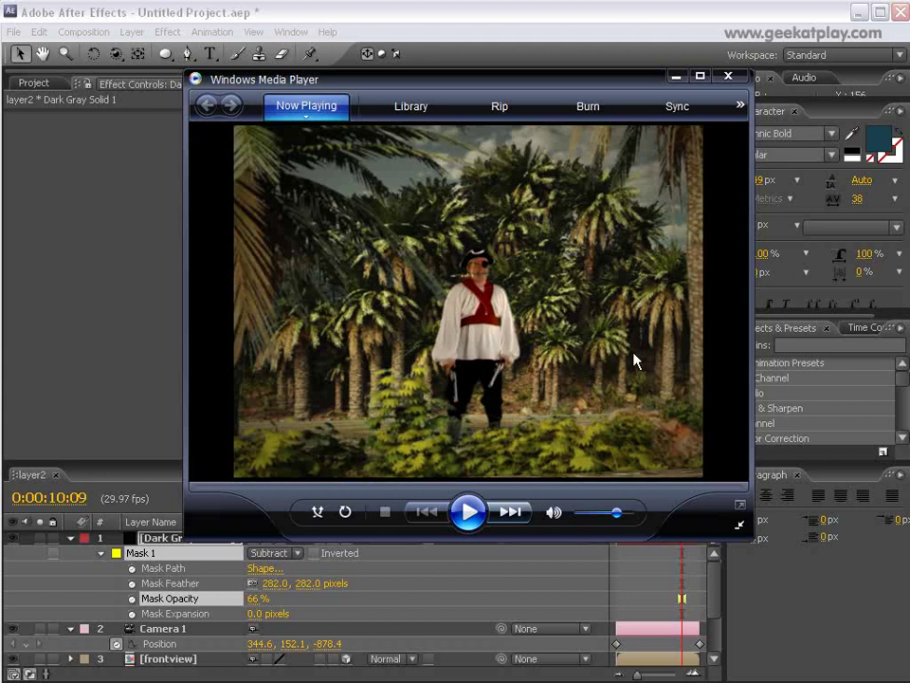
Step: Close Media Player, return to the layer2 composition and select the shadowtrees layer
{"action": "left_click", "coordinate": [728, 76]}
{"action": "left_click", "coordinate": [384, 83]}
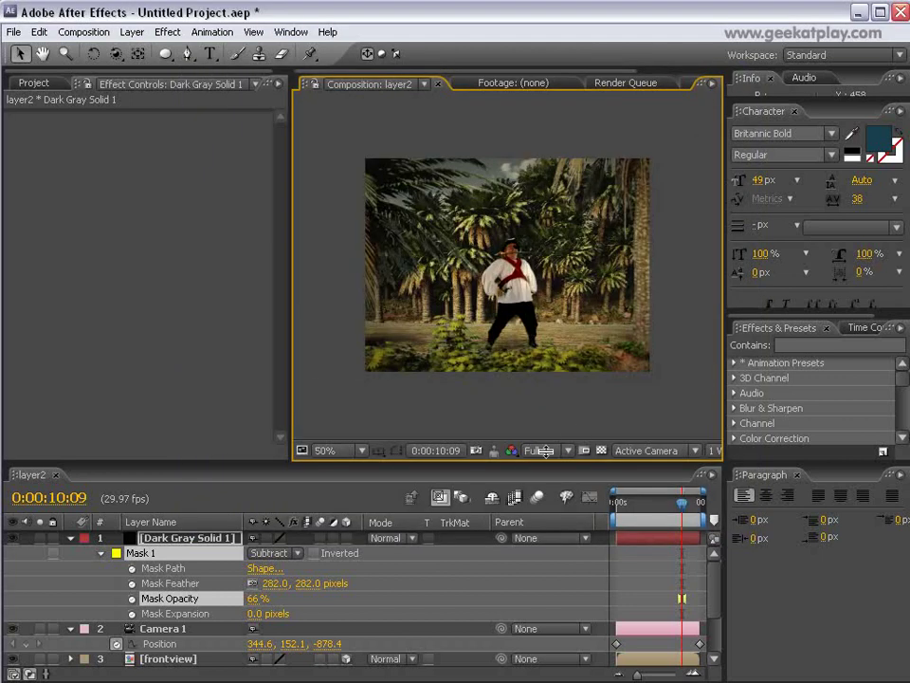
{"action": "left_click", "coordinate": [69, 539]}
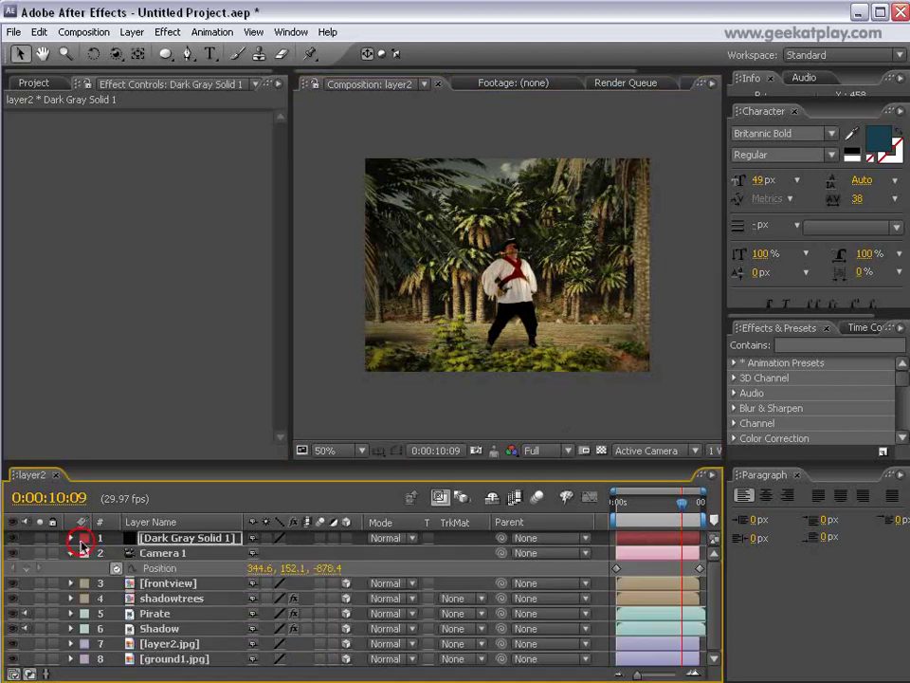
{"action": "left_click", "coordinate": [189, 601]}
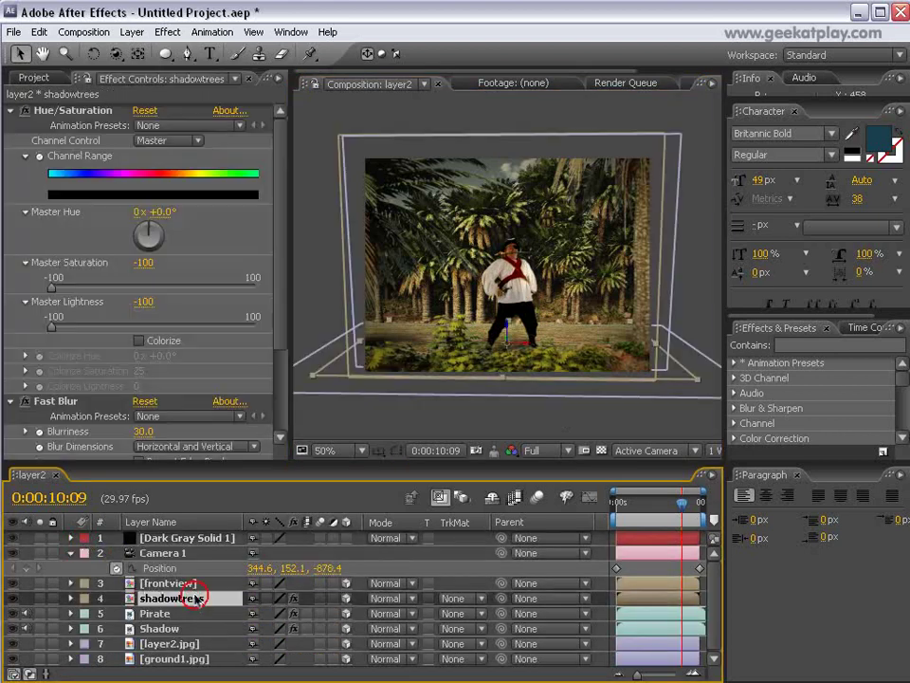
Step: Tilt the shadowtrees layer back in 3D with the Rotation tool
{"action": "left_click", "coordinate": [115, 55]}
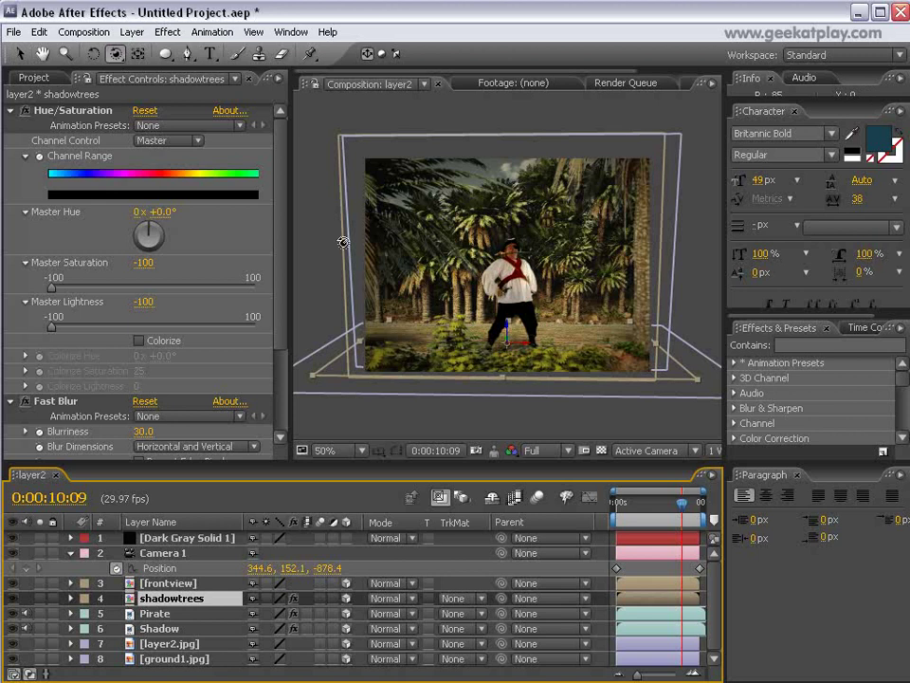
{"action": "left_click", "coordinate": [92, 53]}
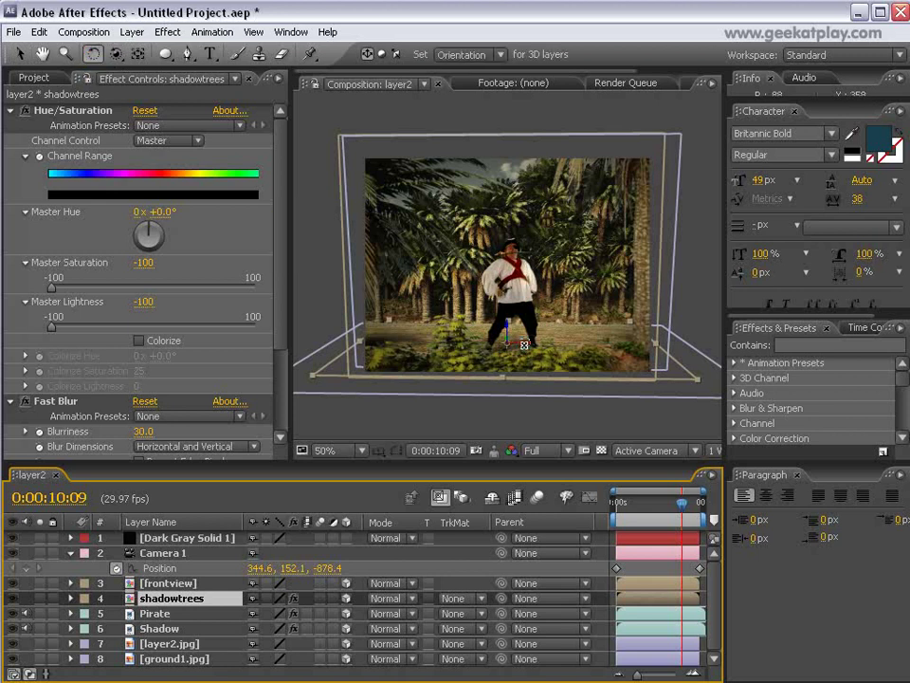
{"action": "left_click_drag", "start_coordinate": [525, 344], "coordinate": [532, 384]}
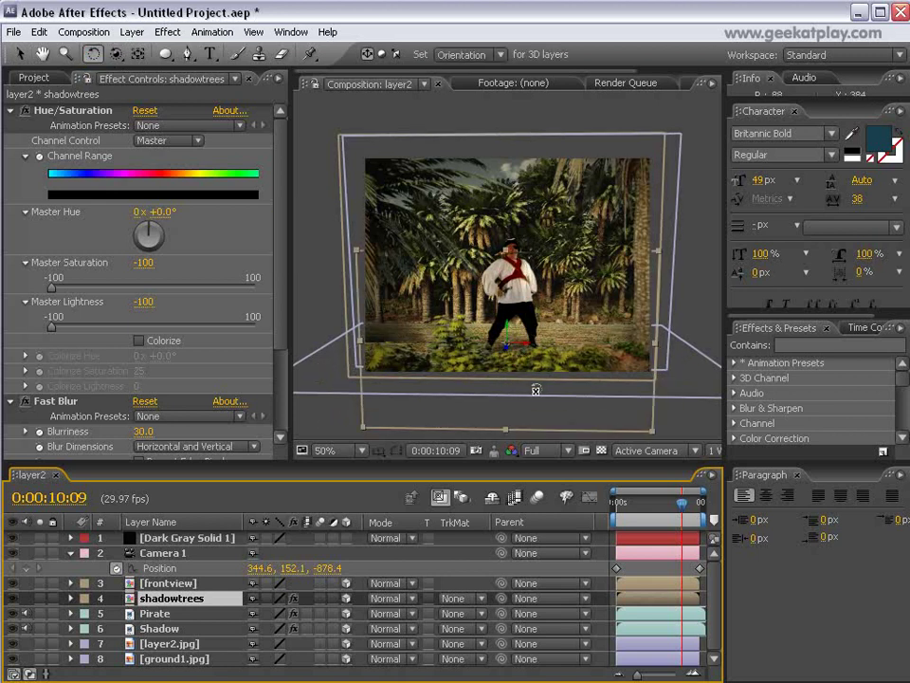
Step: Move the shadowtrees layer upward, narrow it horizontally and nudge it up and left
{"action": "left_click", "coordinate": [18, 54]}
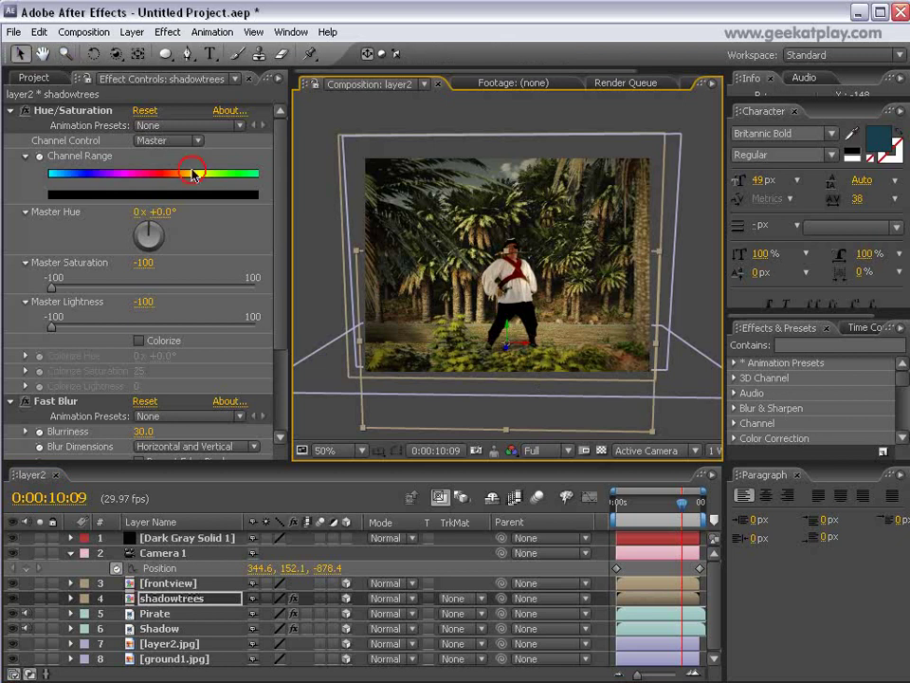
{"action": "mouse_move", "coordinate": [512, 330]}
{"action": "left_mouse_down"}
{"action": "mouse_move", "coordinate": [488, 239]}
{"action": "mouse_move", "coordinate": [479, 323]}
{"action": "mouse_move", "coordinate": [459, 358]}
{"action": "mouse_move", "coordinate": [426, 346]}
{"action": "left_mouse_up"}
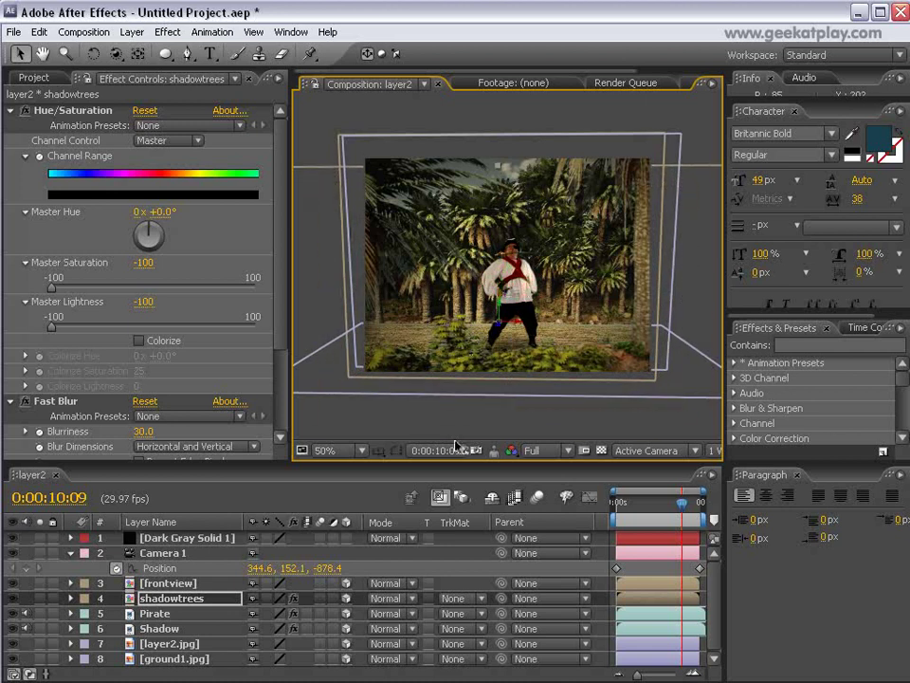
{"action": "left_click_drag", "start_coordinate": [372, 174], "coordinate": [502, 253]}
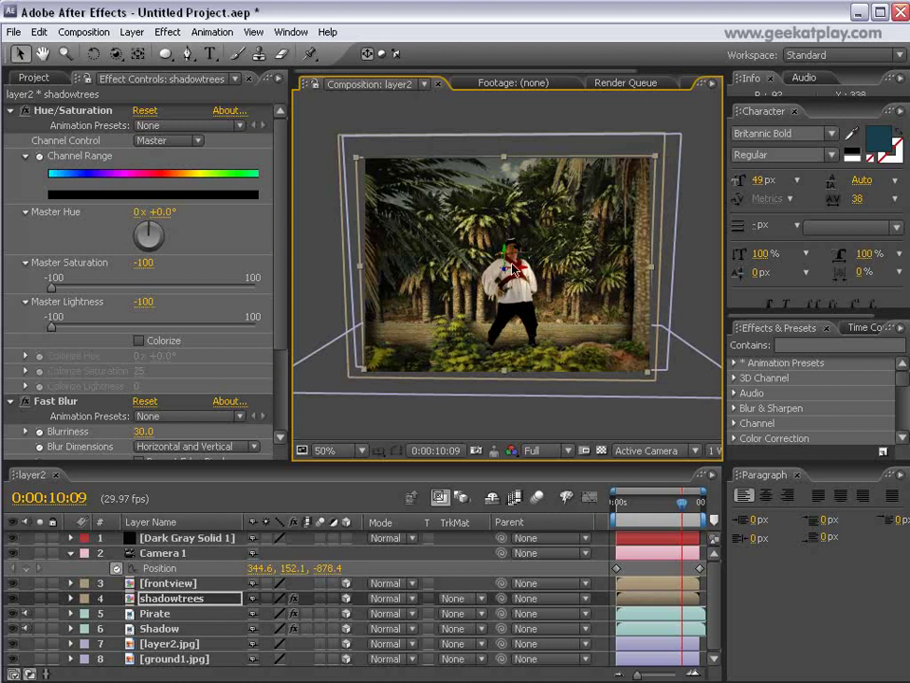
{"action": "mouse_move", "coordinate": [507, 256]}
{"action": "left_mouse_down"}
{"action": "mouse_move", "coordinate": [491, 237]}
{"action": "mouse_move", "coordinate": [489, 249]}
{"action": "mouse_move", "coordinate": [516, 266]}
{"action": "mouse_move", "coordinate": [412, 326]}
{"action": "mouse_move", "coordinate": [423, 307]}
{"action": "mouse_move", "coordinate": [457, 296]}
{"action": "mouse_move", "coordinate": [431, 295]}
{"action": "left_mouse_up"}
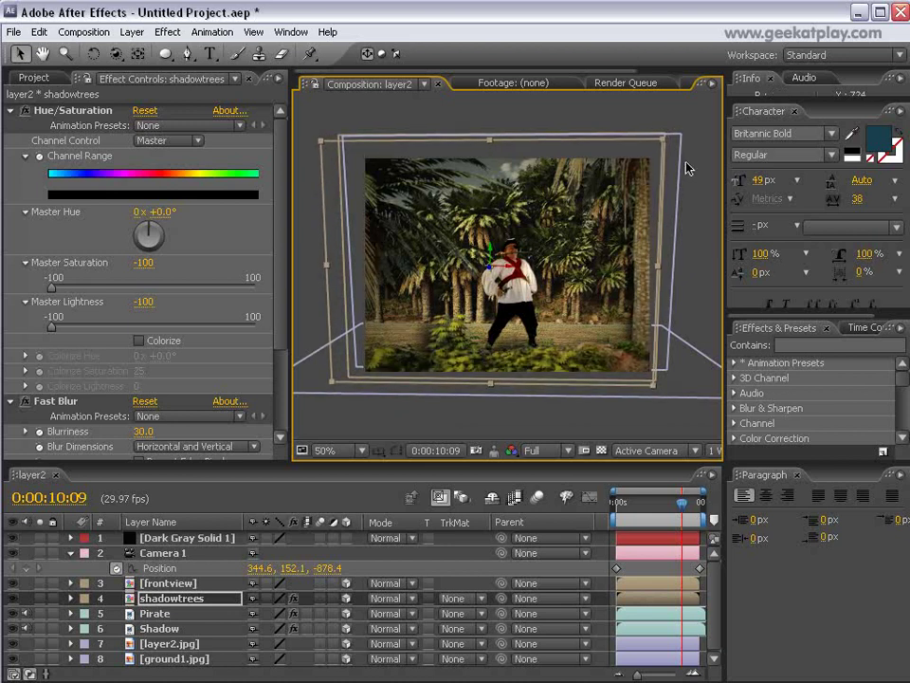